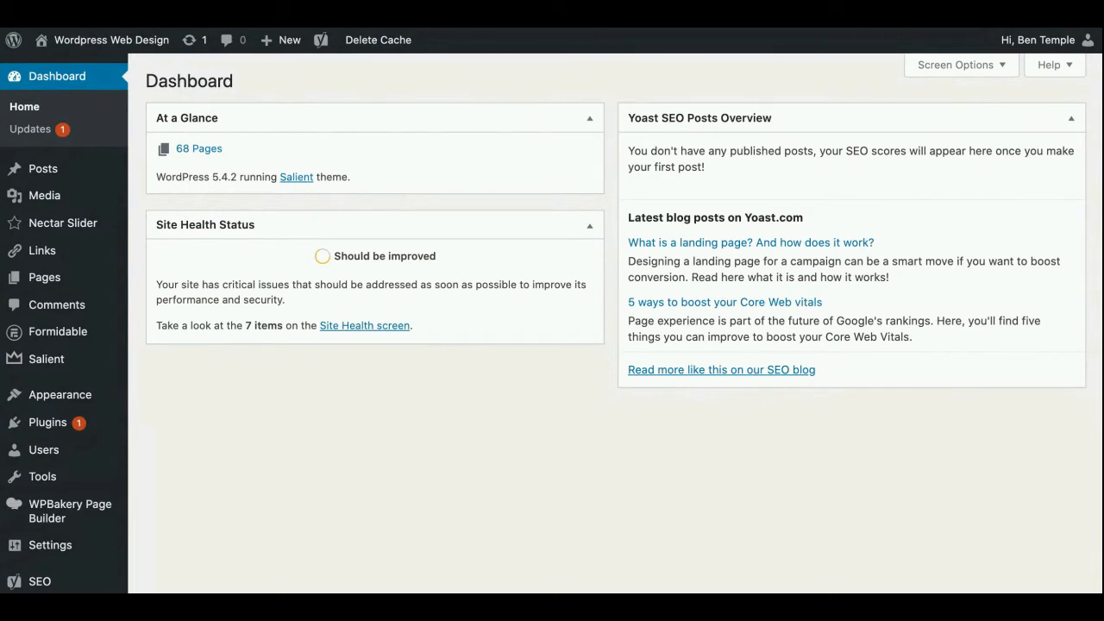
# Look over the site's dashboard widgets and the full list of admin sections, from Posts to Ultimate
pyautogui.scroll(-1, 552, 323)
pyautogui.scroll(-1, 552, 323)
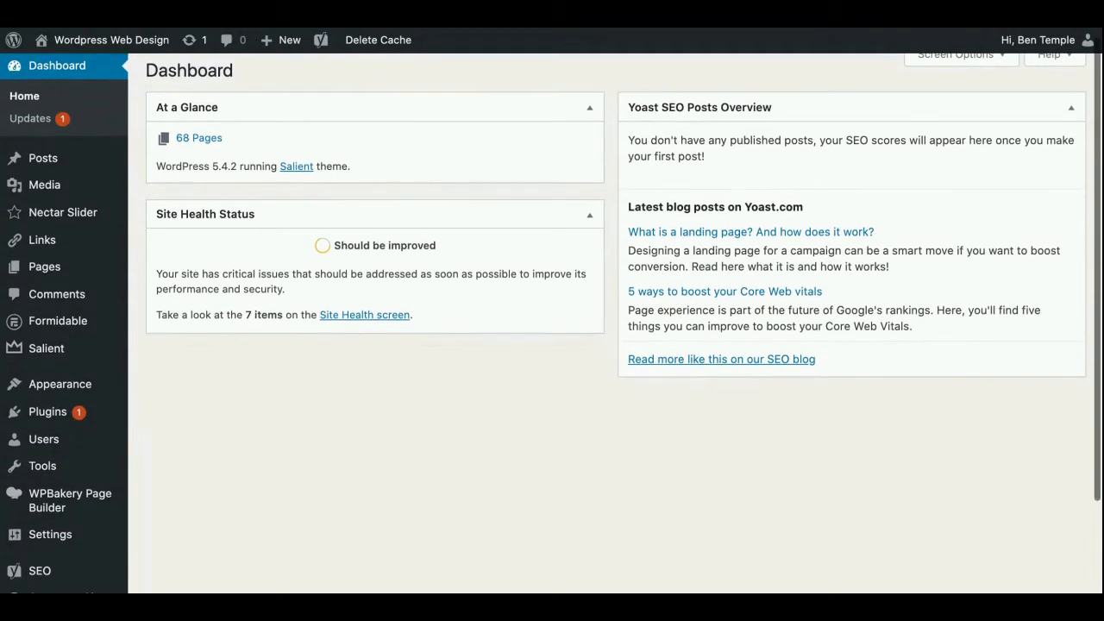
pyautogui.scroll(1, 580, 91)
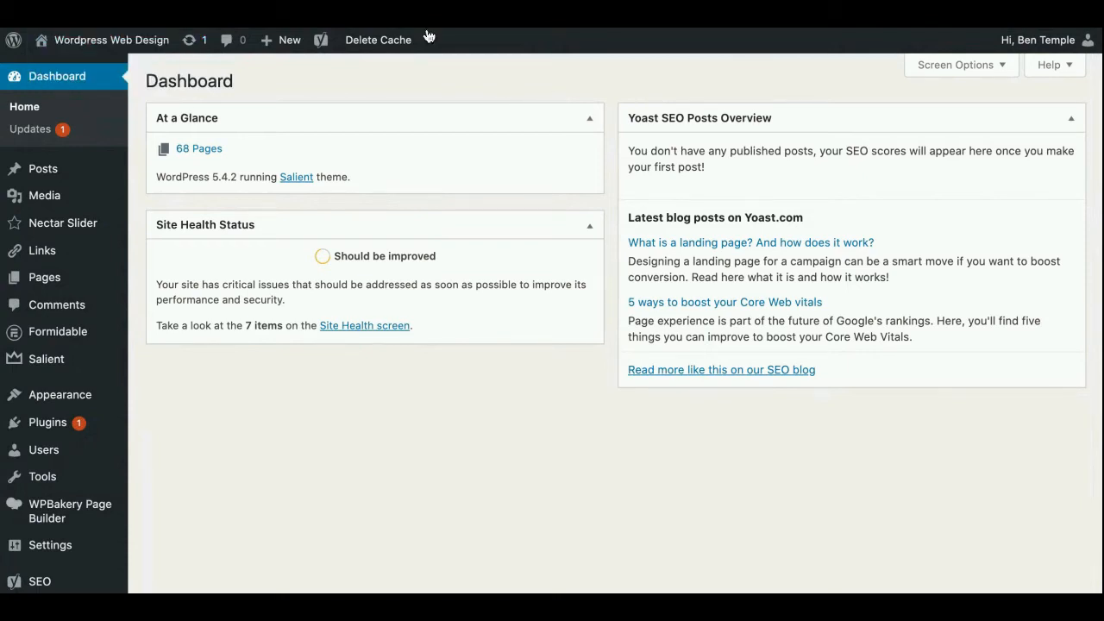
pyautogui.moveTo(1064, 43)
pyautogui.moveTo(86, 53)
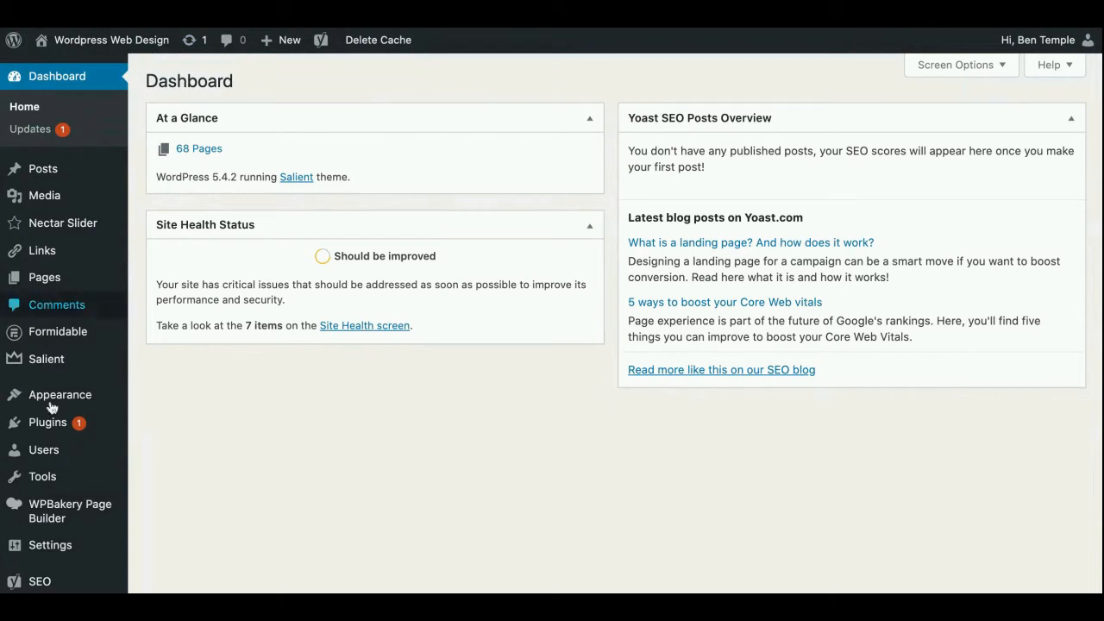
pyautogui.scroll(-3, 52, 414)
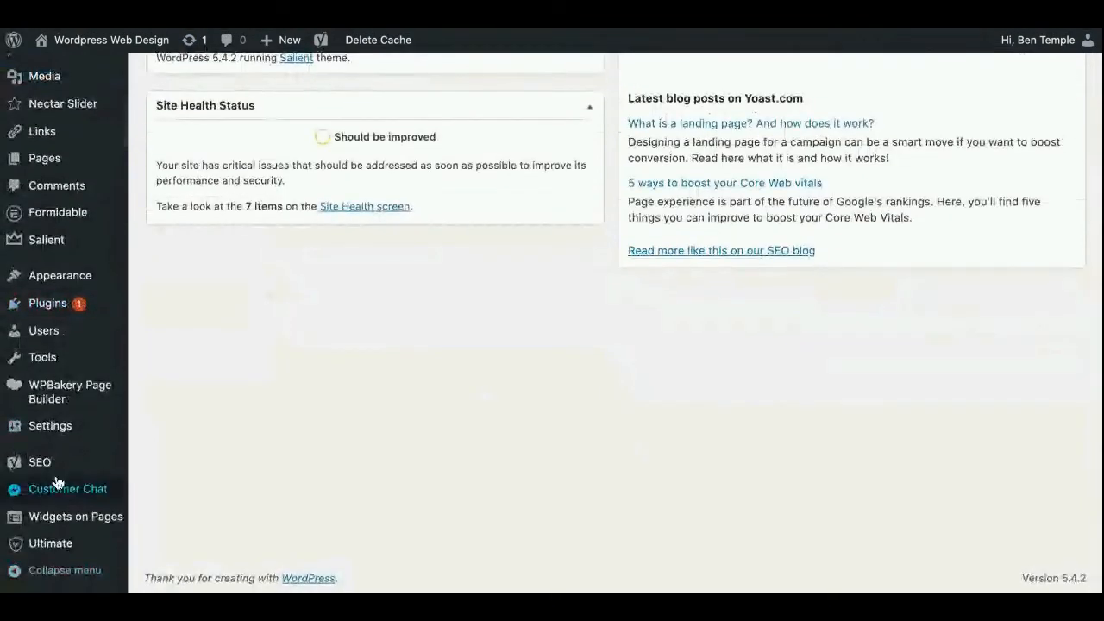
pyautogui.scroll(3, 57, 481)
pyautogui.moveTo(52, 198)
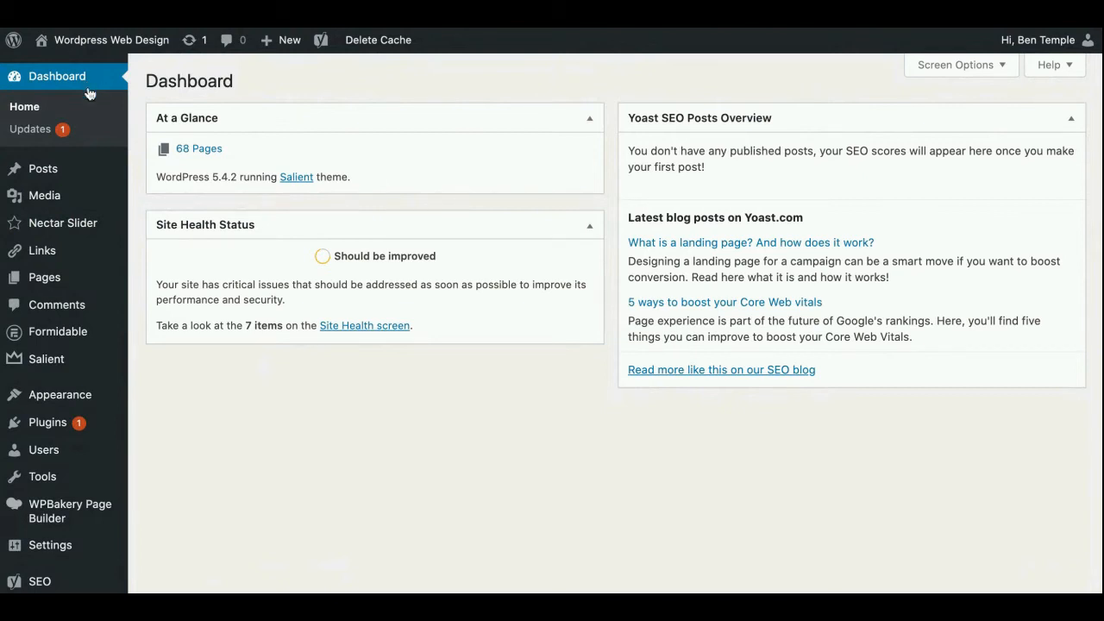
pyautogui.scroll(-1, 89, 93)
pyautogui.scroll(1, 89, 93)
pyautogui.moveTo(81, 279)
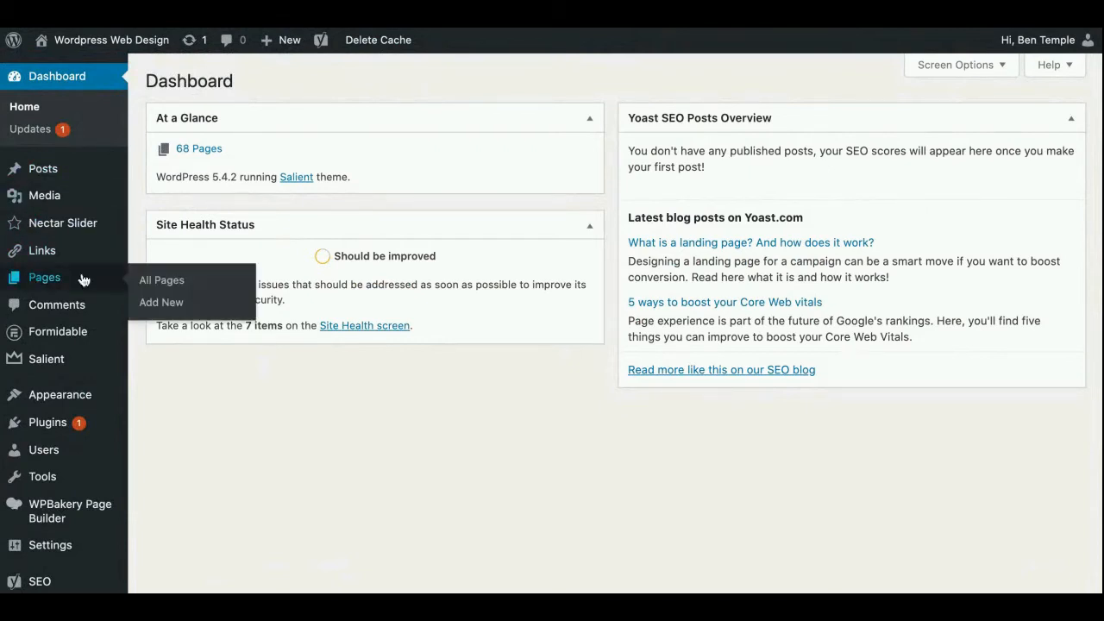
# Open the installed themes under Appearance and go to the catalogue for adding a new theme
pyautogui.scroll(-3, 81, 279)
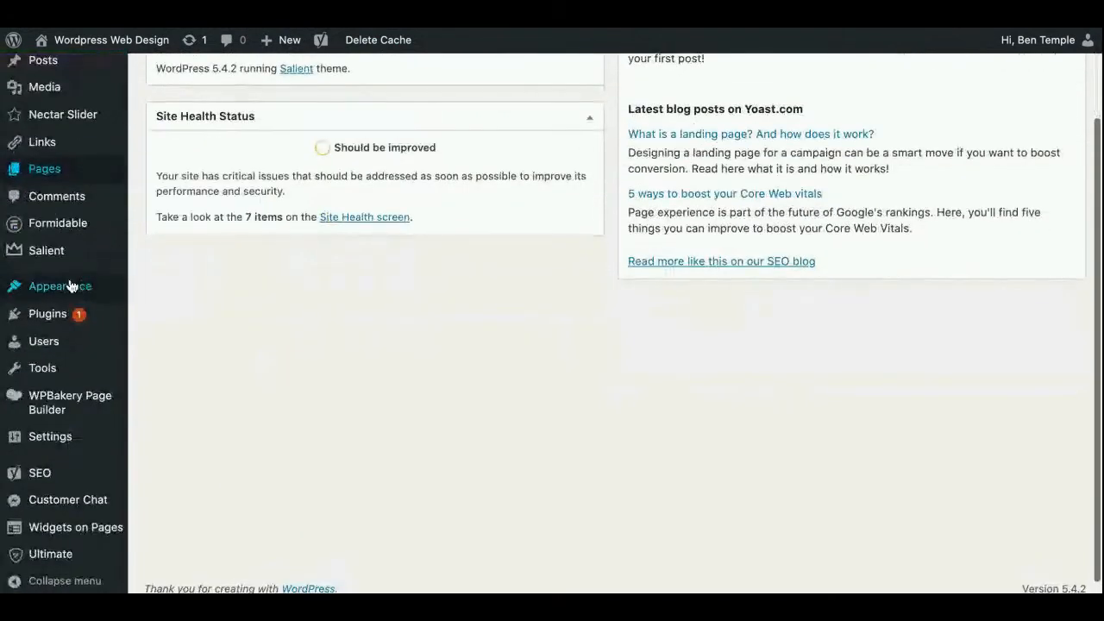
pyautogui.moveTo(47, 289)
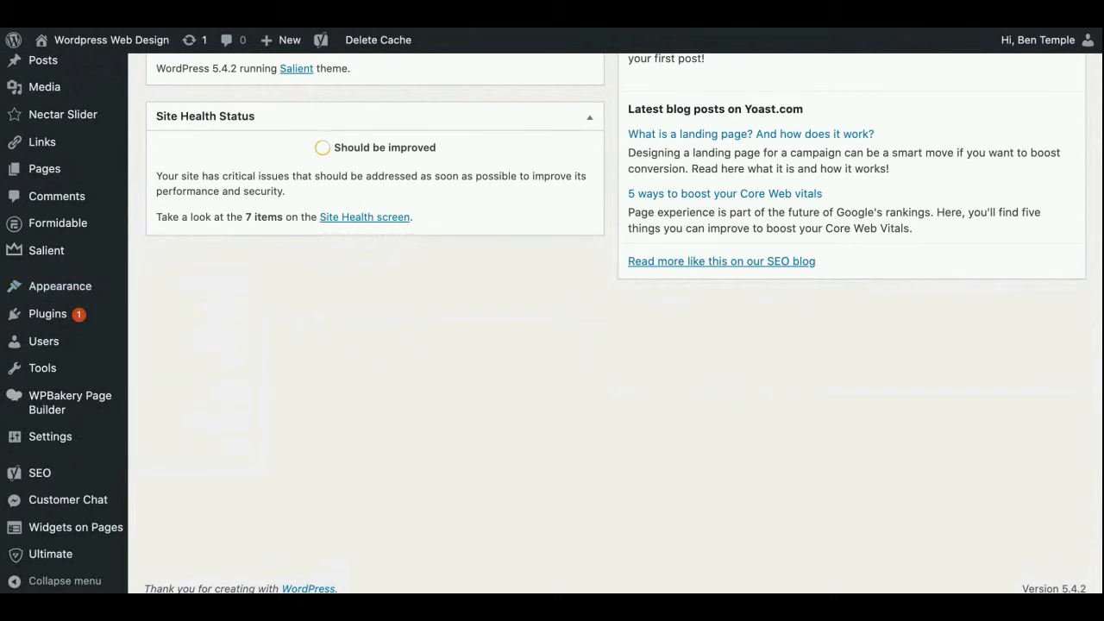
pyautogui.click(74, 282)
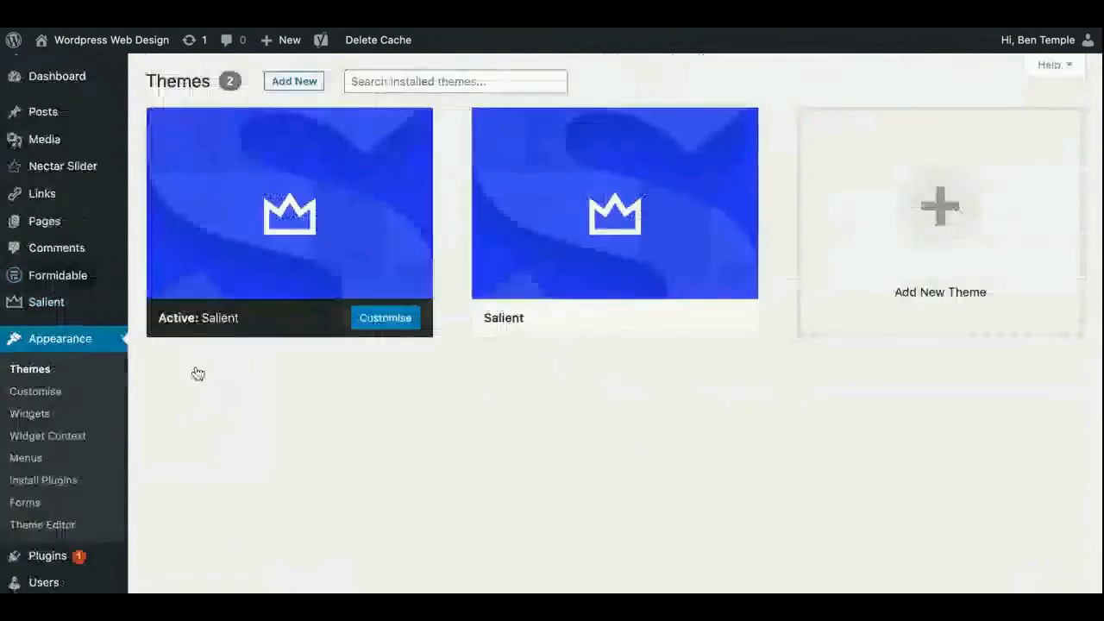
pyautogui.moveTo(326, 251)
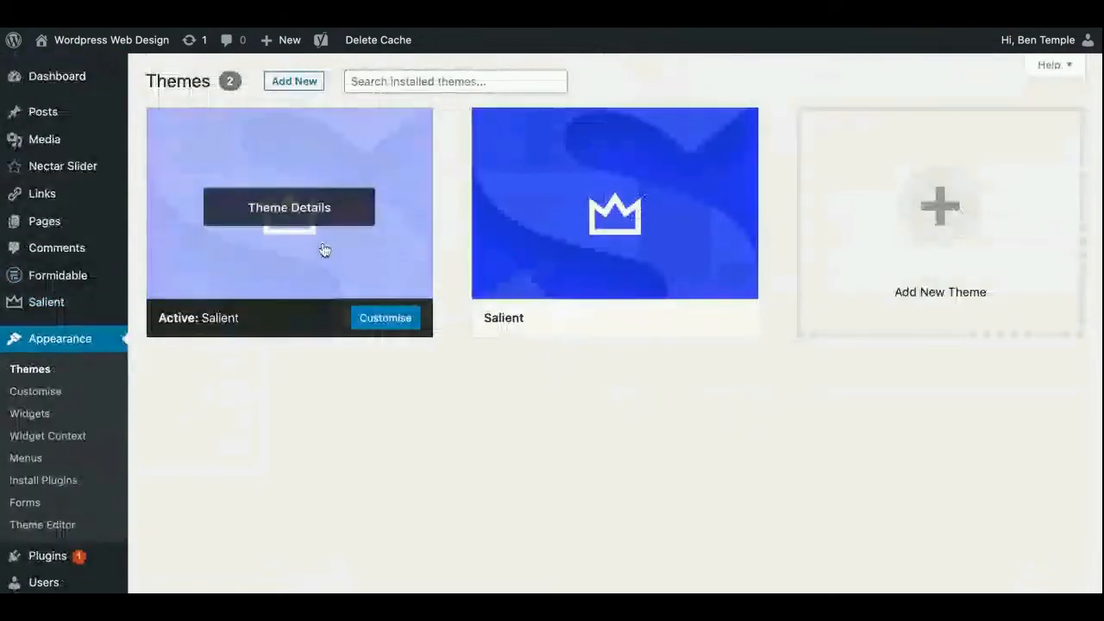
pyautogui.moveTo(512, 249)
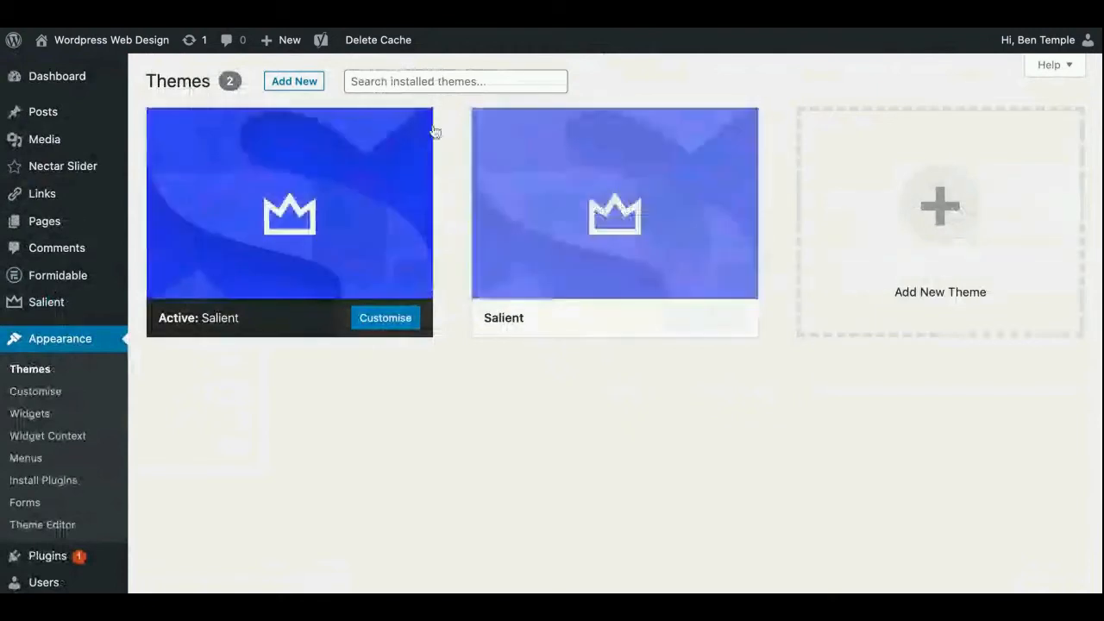
pyautogui.moveTo(257, 168)
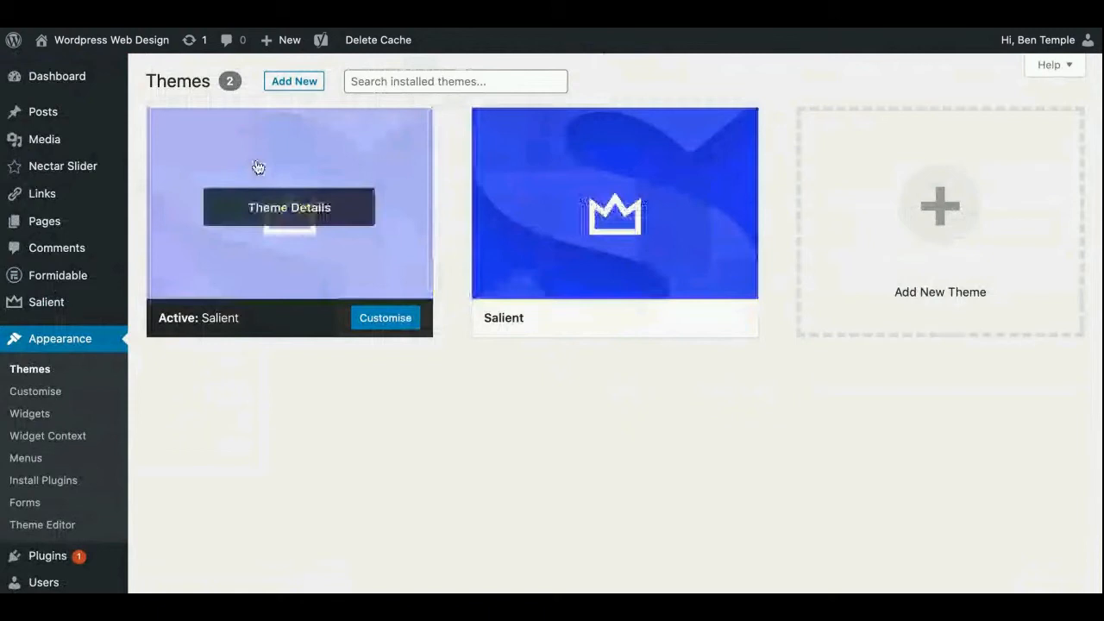
pyautogui.click(294, 84)
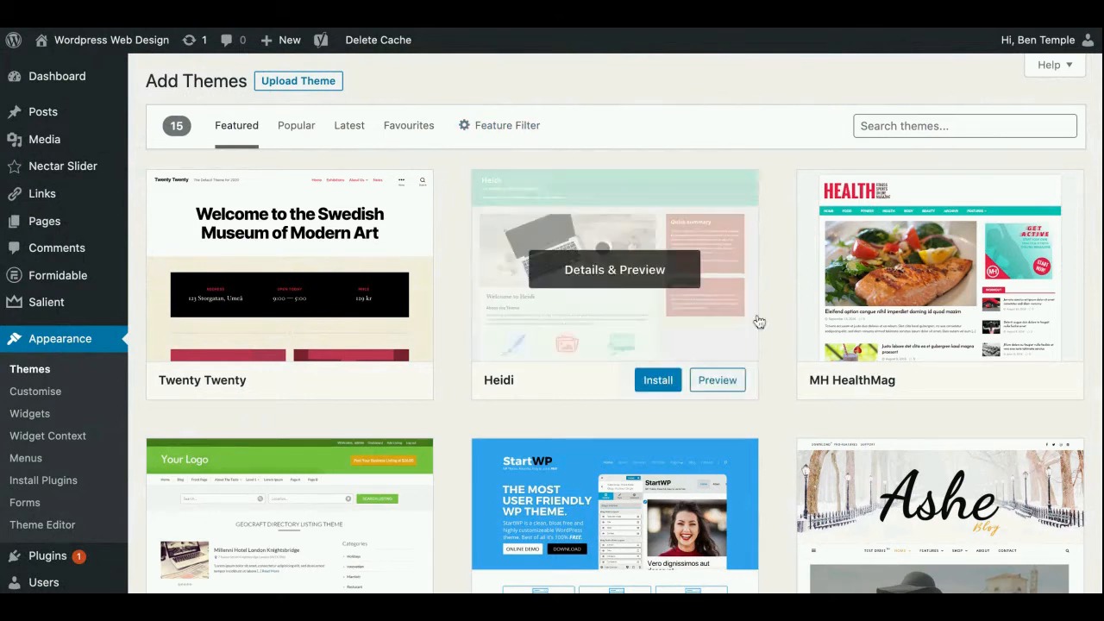
# Search the theme catalogue for "personal trainer"
pyautogui.click(940, 126)
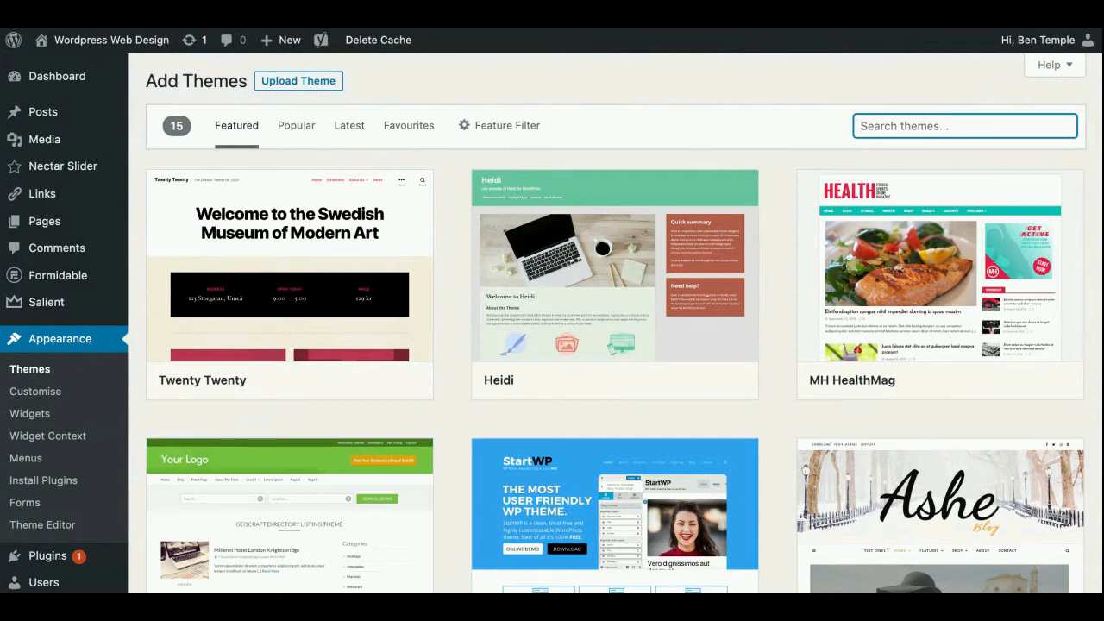
pyautogui.click(804, 219)
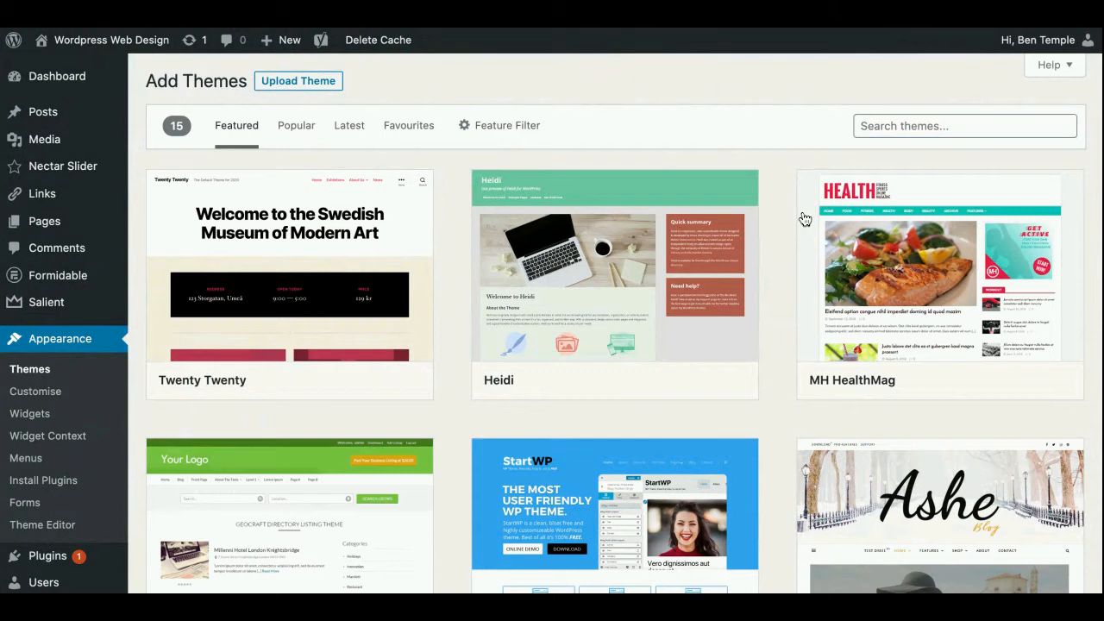
pyautogui.click(891, 126)
pyautogui.write('pers')
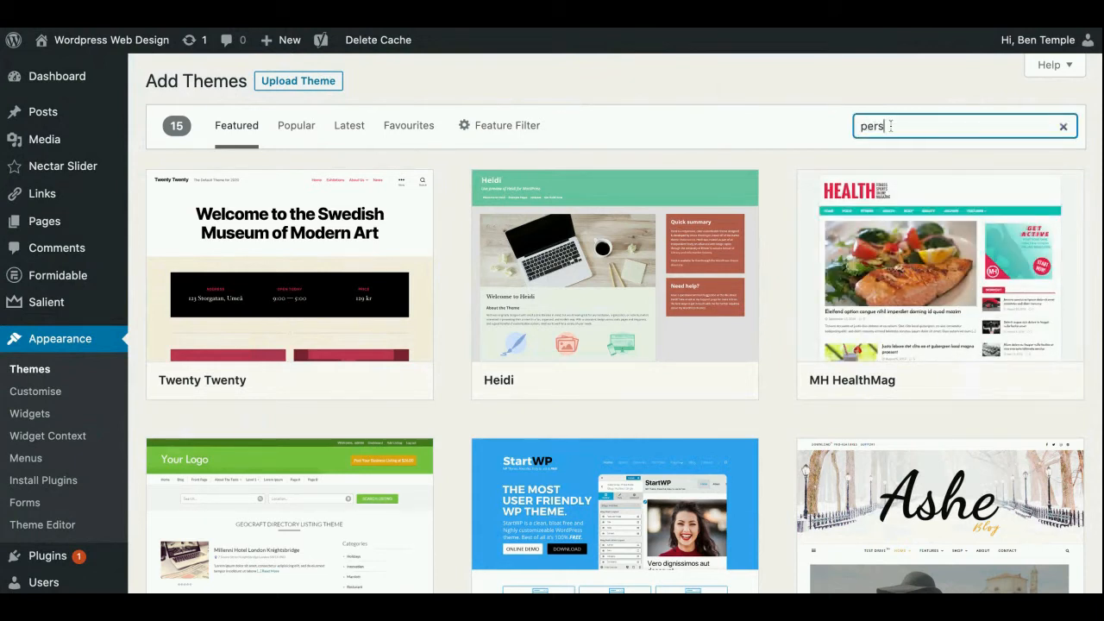
pyautogui.write('onal trainer')
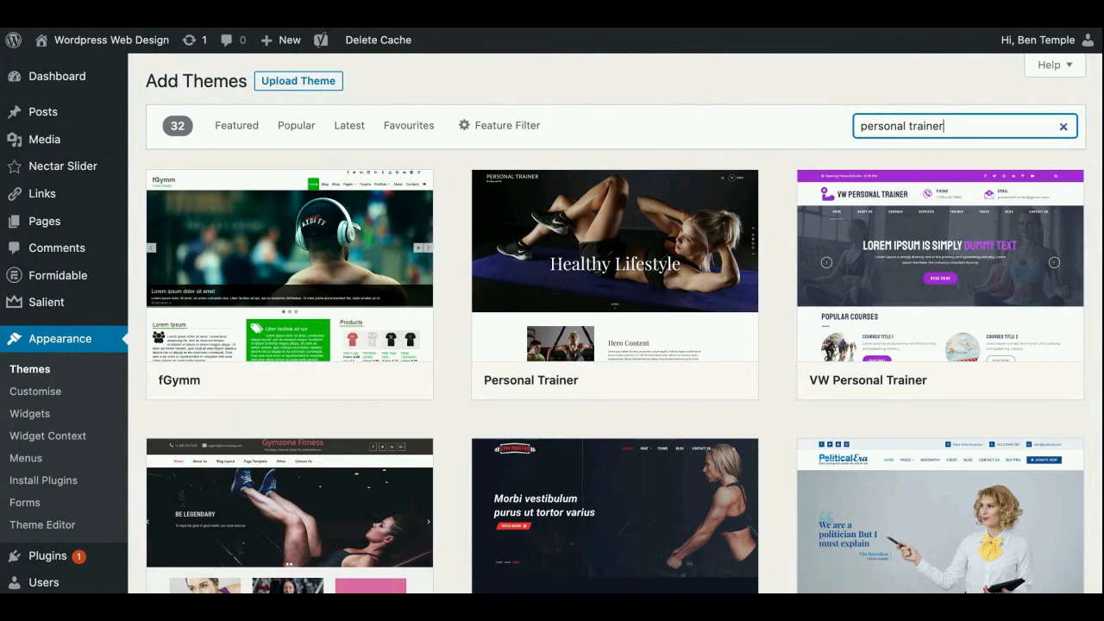
# Preview the VW Personal Trainer theme and review its description, author and sample blog layout down to the footer
pyautogui.moveTo(1014, 196)
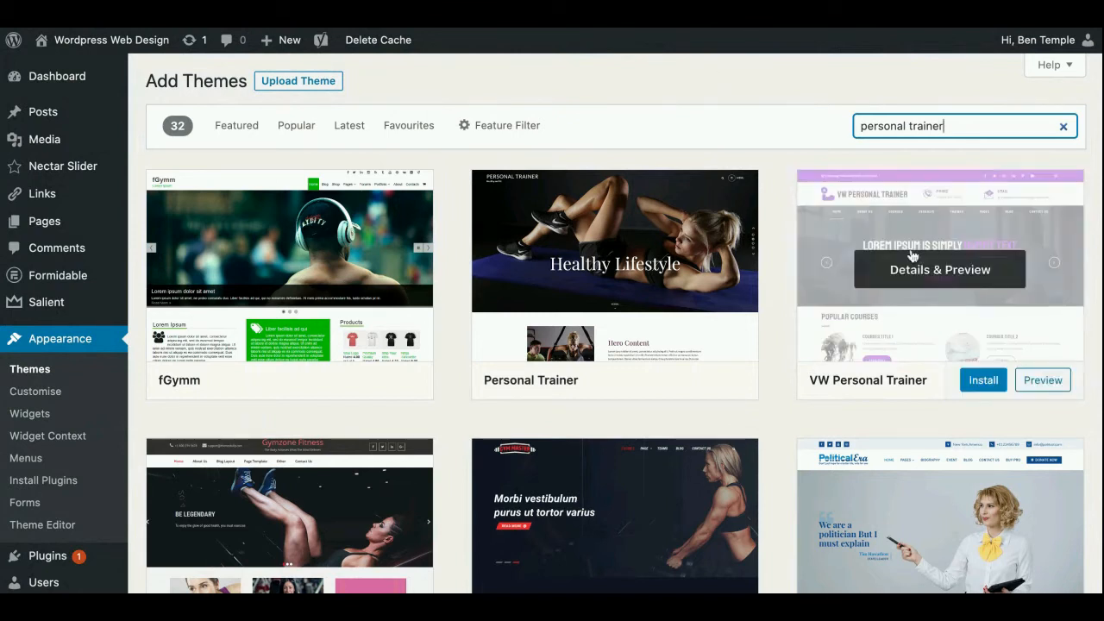
pyautogui.click(1022, 326)
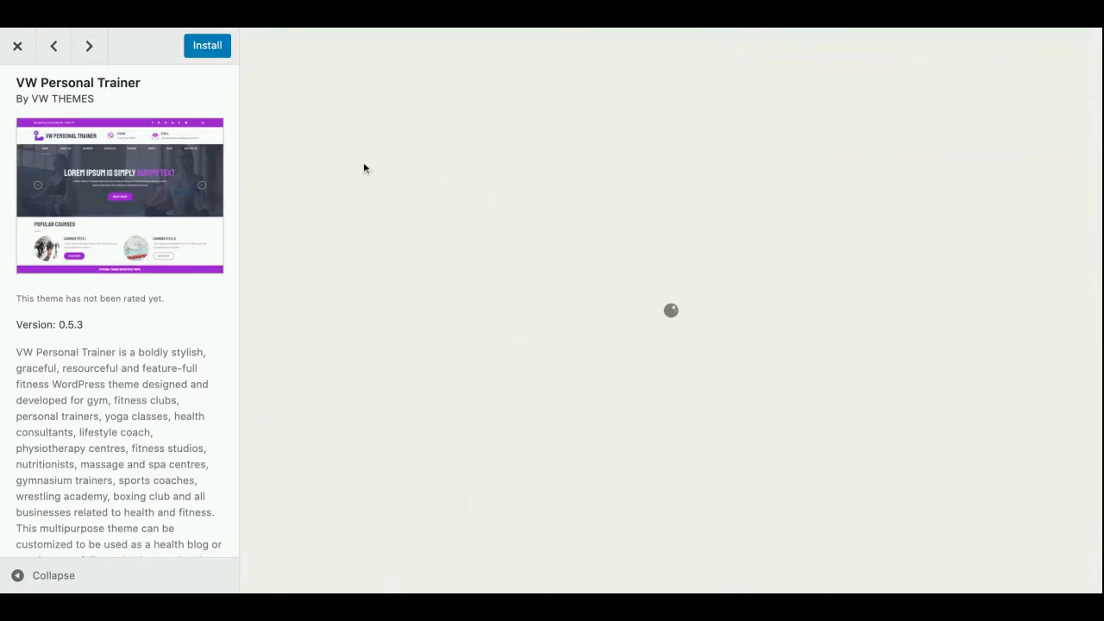
pyautogui.scroll(-6, 112, 295)
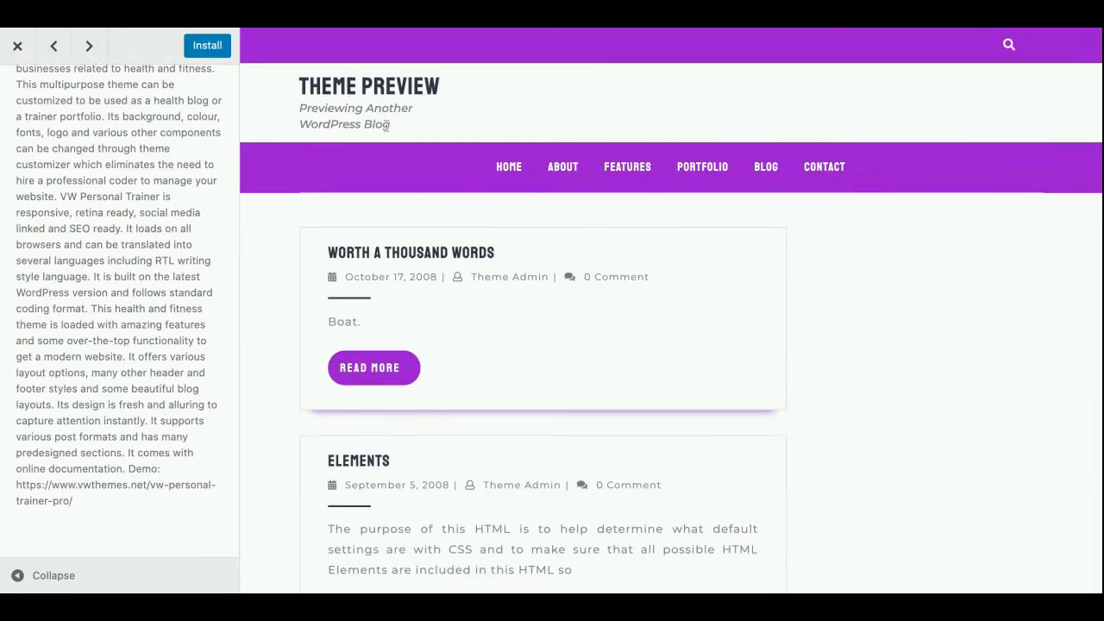
pyautogui.scroll(-5, 284, 284)
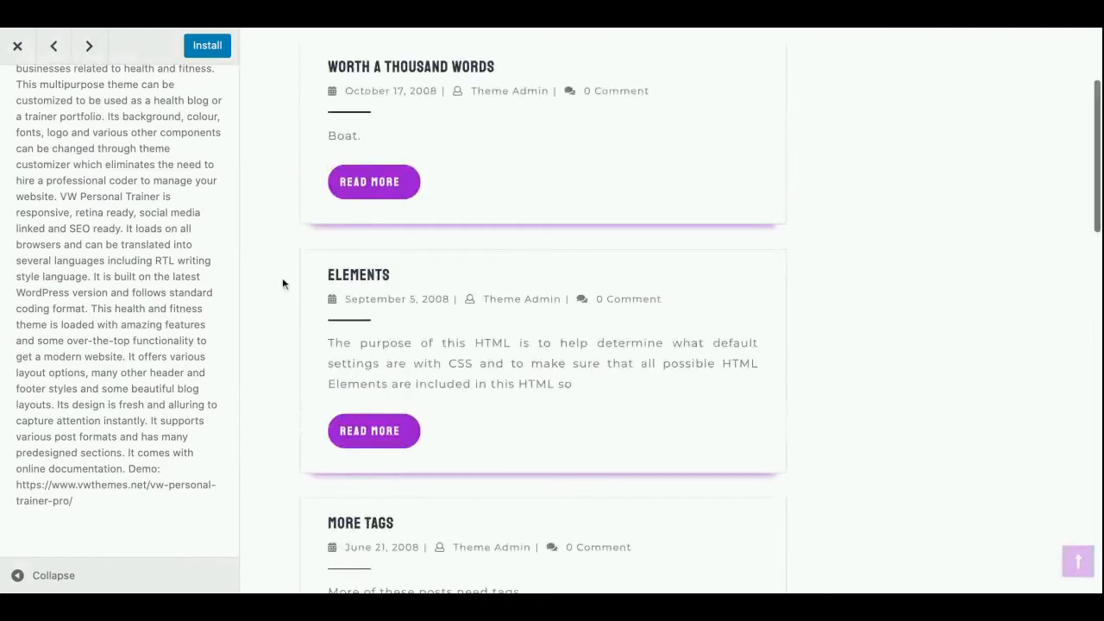
pyautogui.scroll(-8, 284, 284)
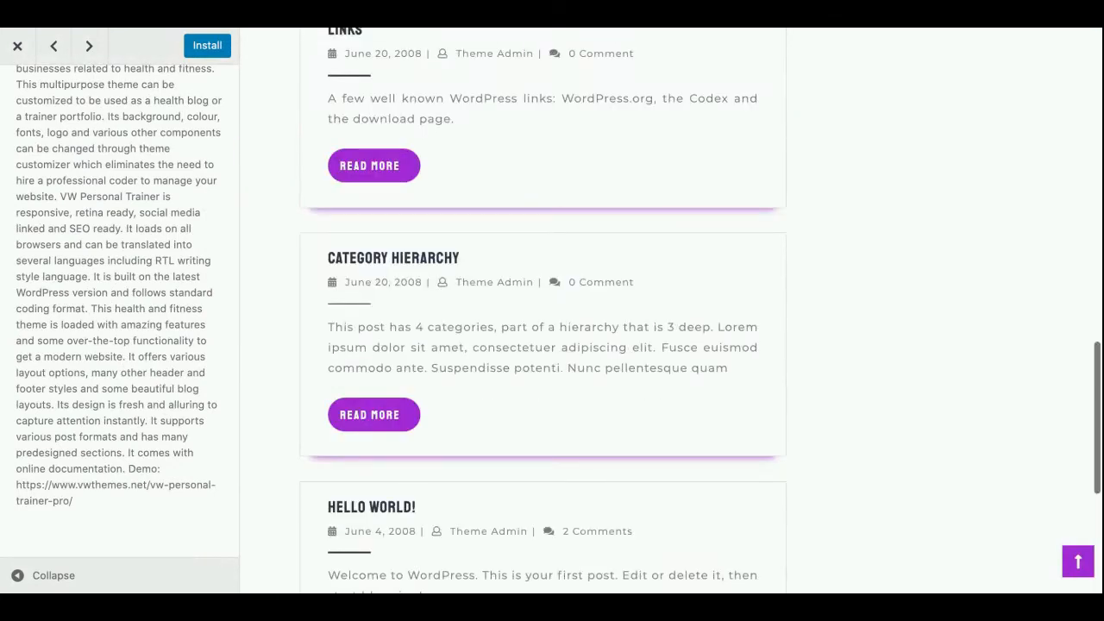
pyautogui.scroll(-4, 671, 311)
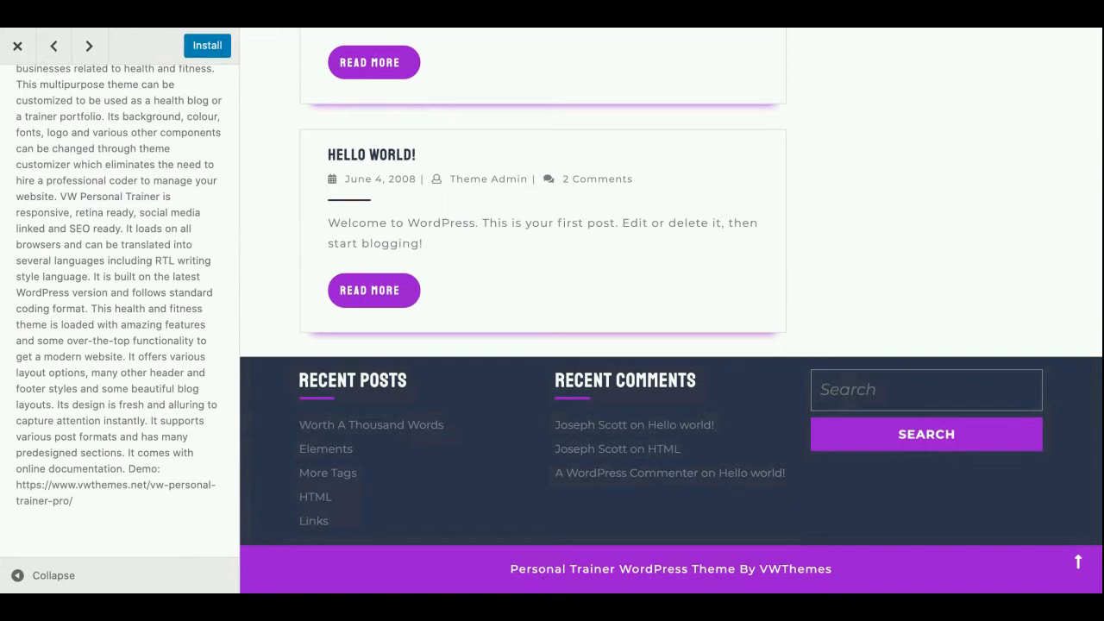
pyautogui.scroll(15, 450, 499)
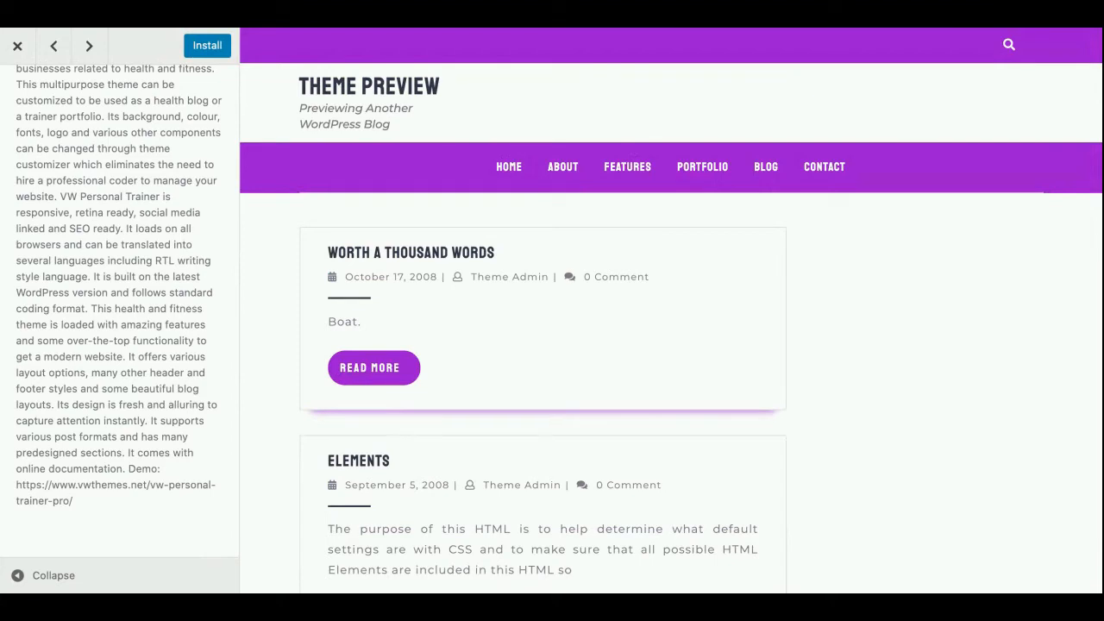
pyautogui.scroll(4, 96, 273)
pyautogui.scroll(3, 96, 272)
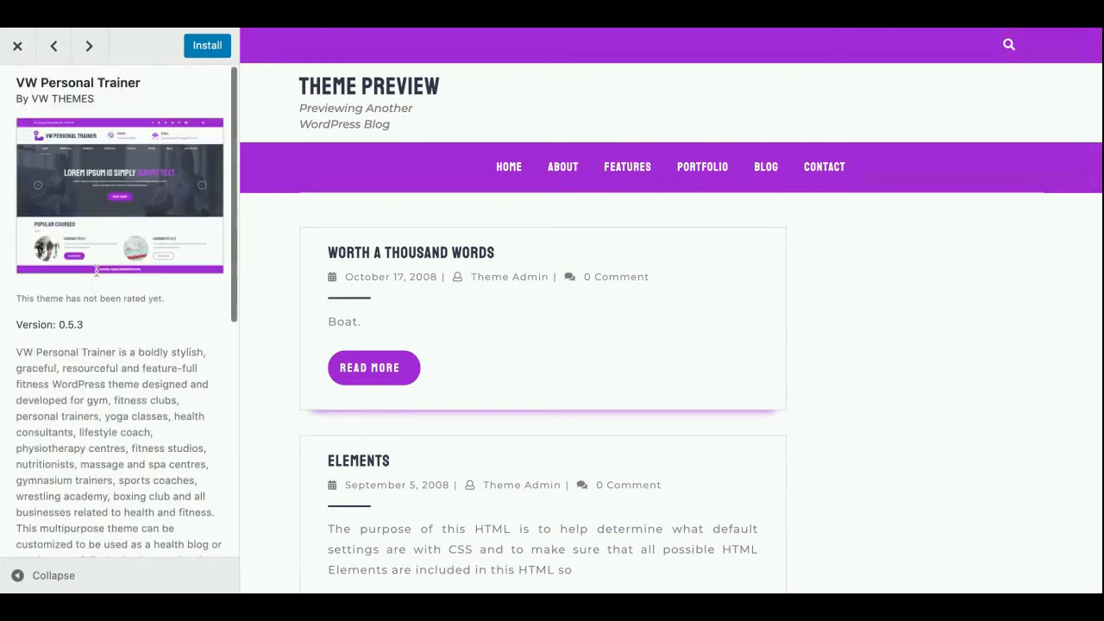
pyautogui.moveTo(101, 99); pyautogui.dragTo(32, 99)
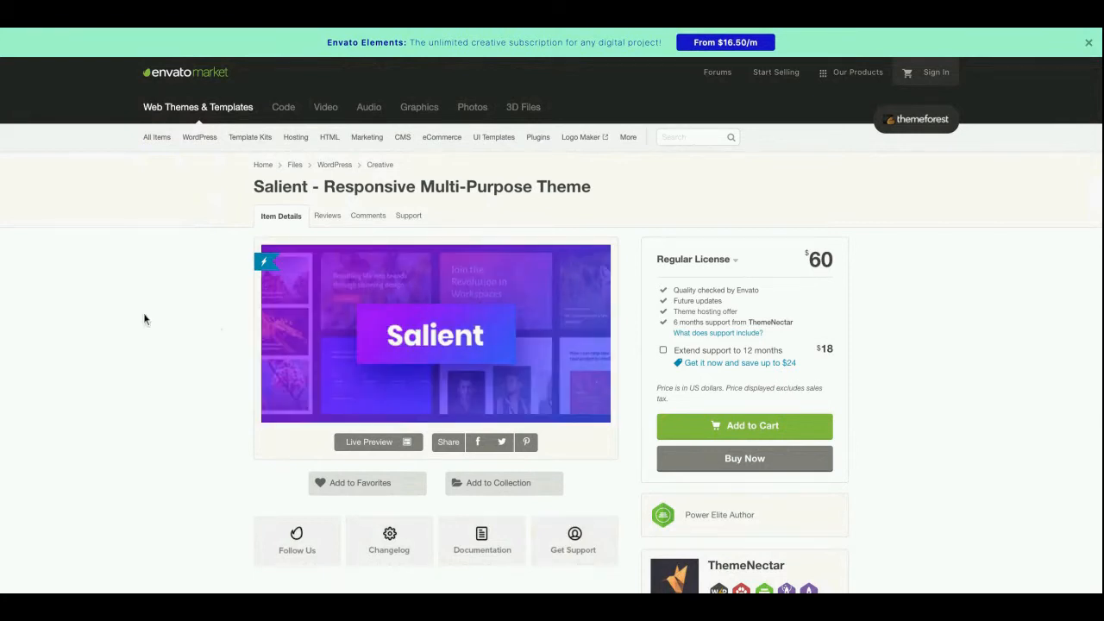
# Examine the Salient theme's ThemeForest page for its sales, comments, item rating, last update and software compatibility
pyautogui.scroll(-1, 143, 313)
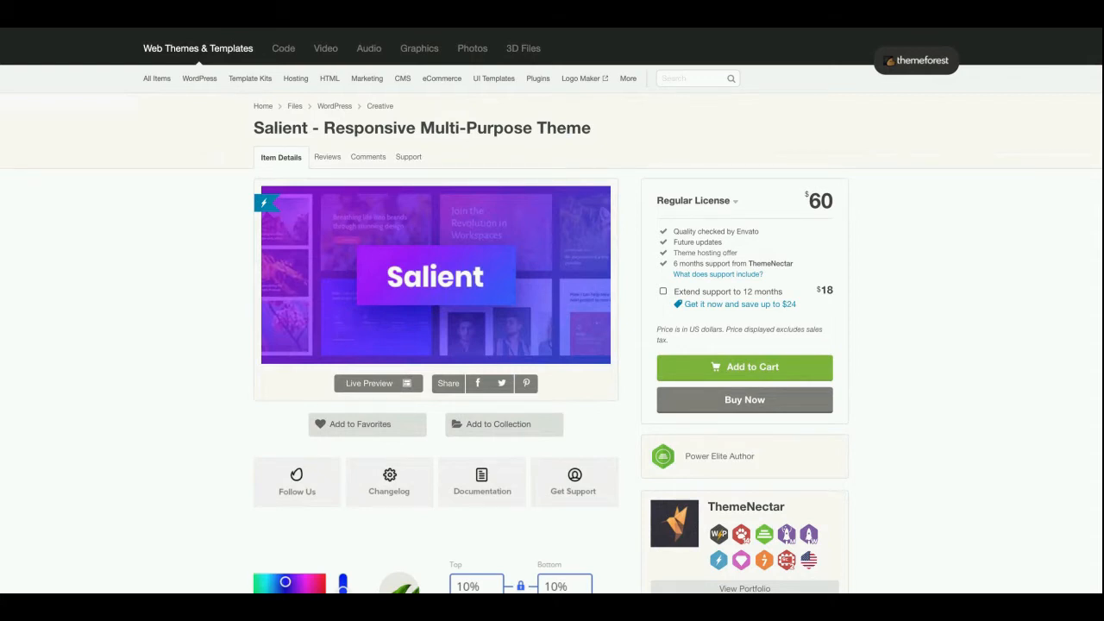
pyautogui.scroll(-6, 552, 311)
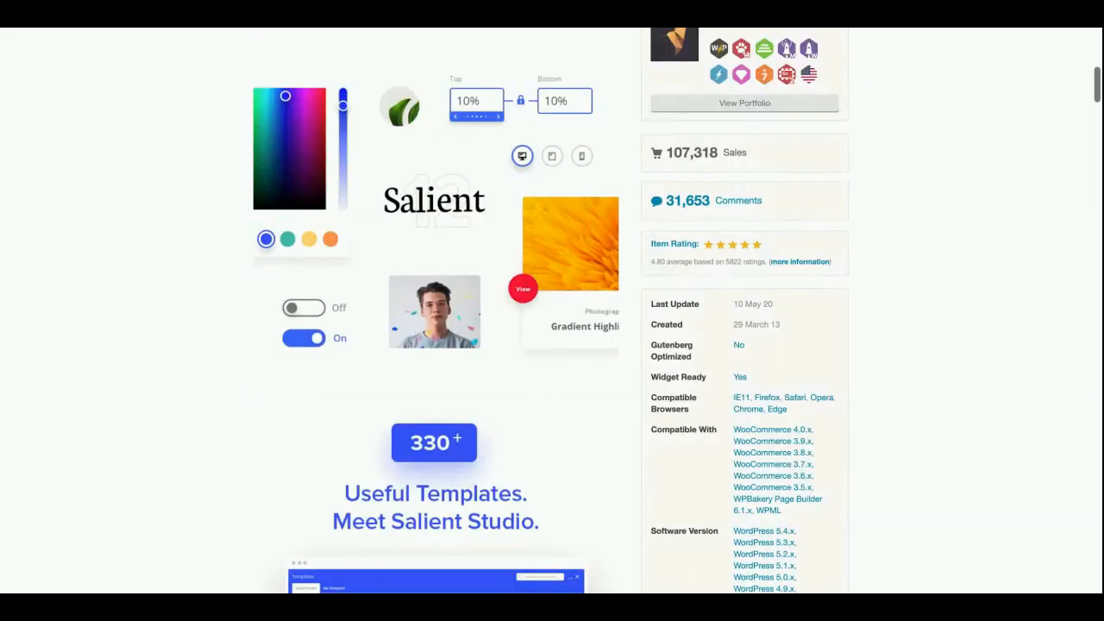
pyautogui.scroll(-5, 589, 321)
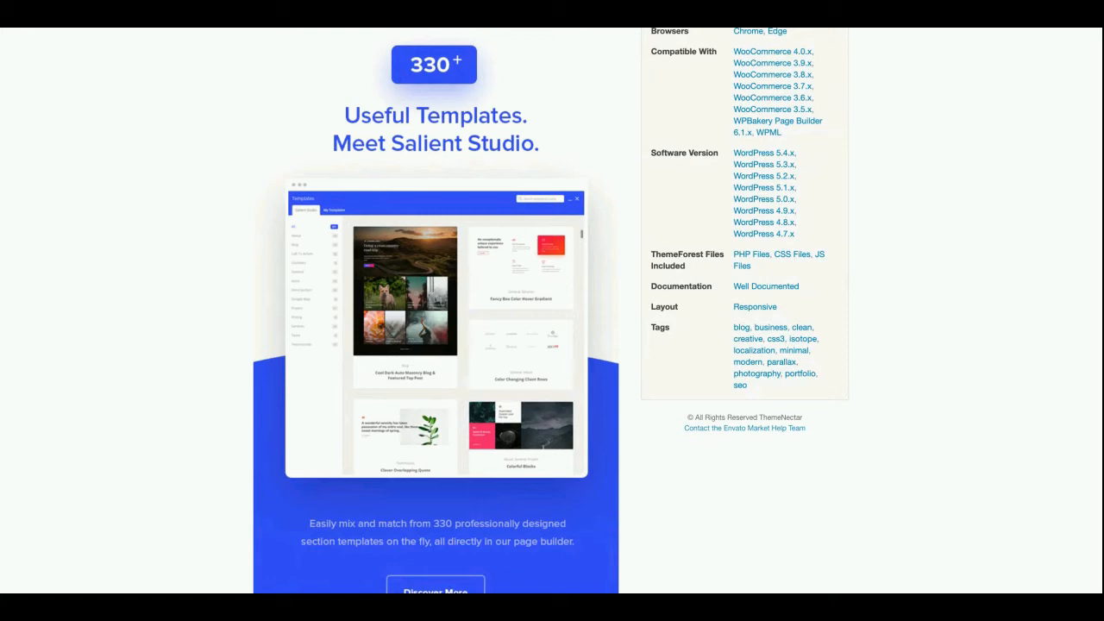
pyautogui.scroll(3, 913, 452)
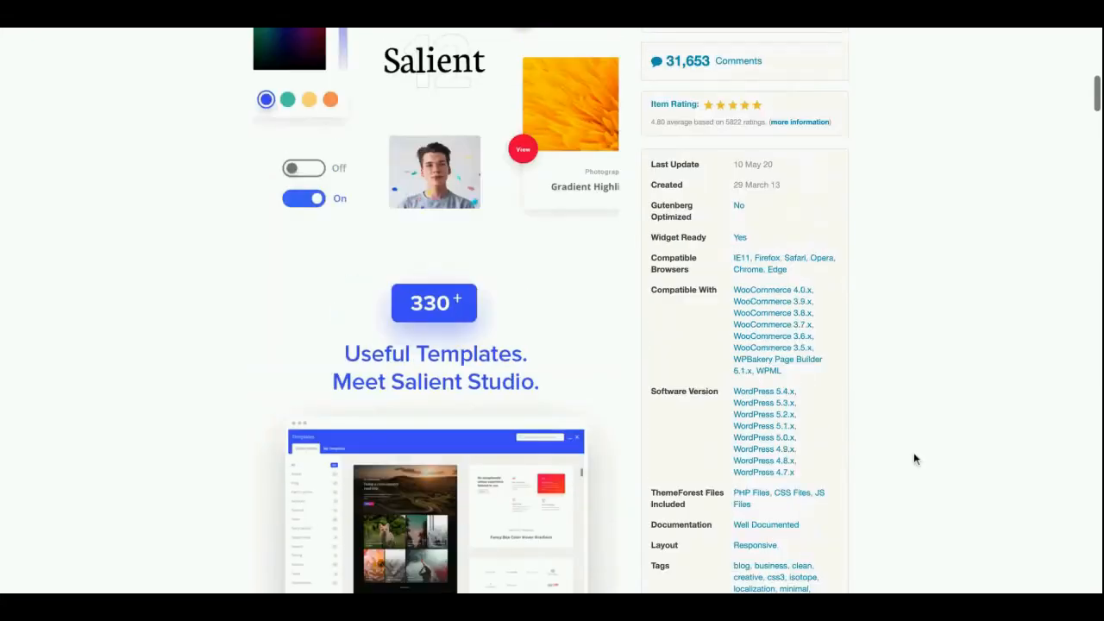
pyautogui.scroll(1, 722, 303)
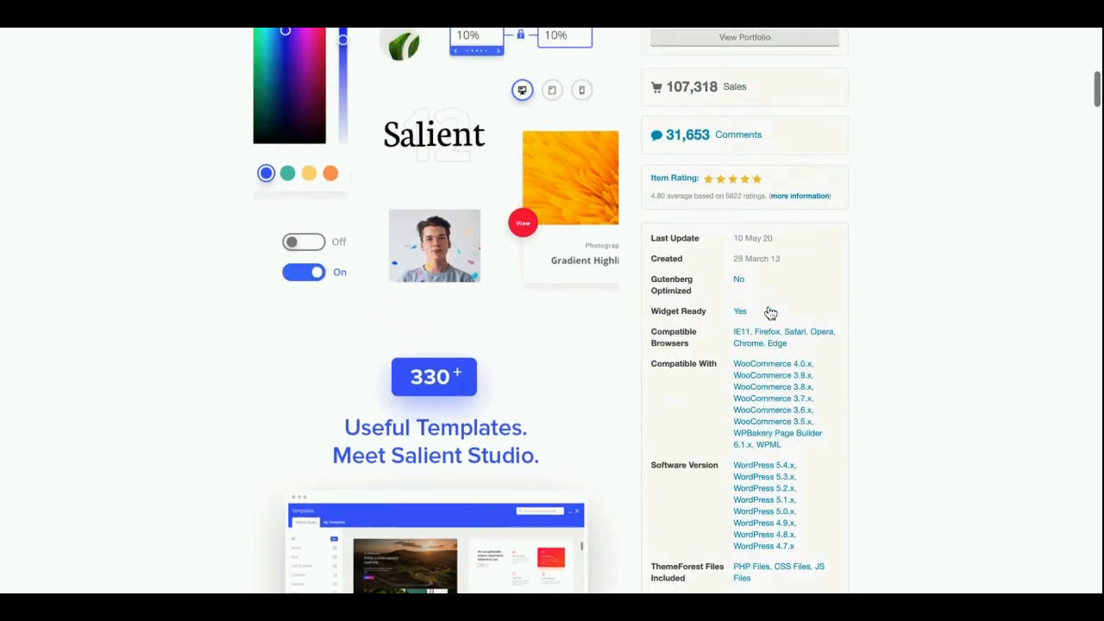
pyautogui.scroll(1, 688, 182)
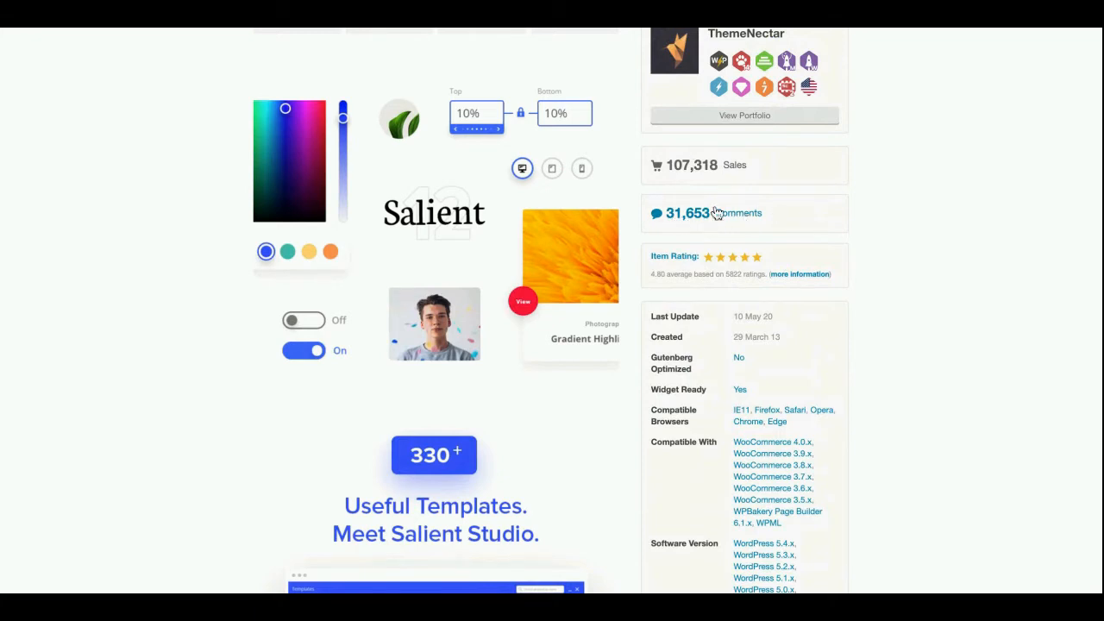
pyautogui.scroll(1, 923, 380)
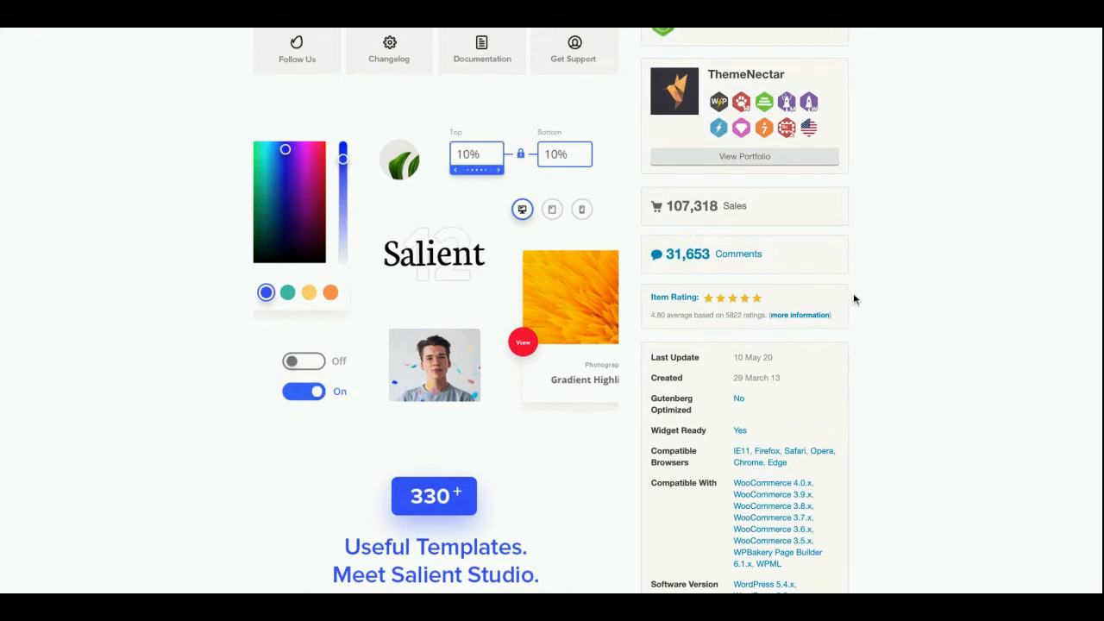
pyautogui.scroll(1, 860, 316)
pyautogui.scroll(5, 861, 316)
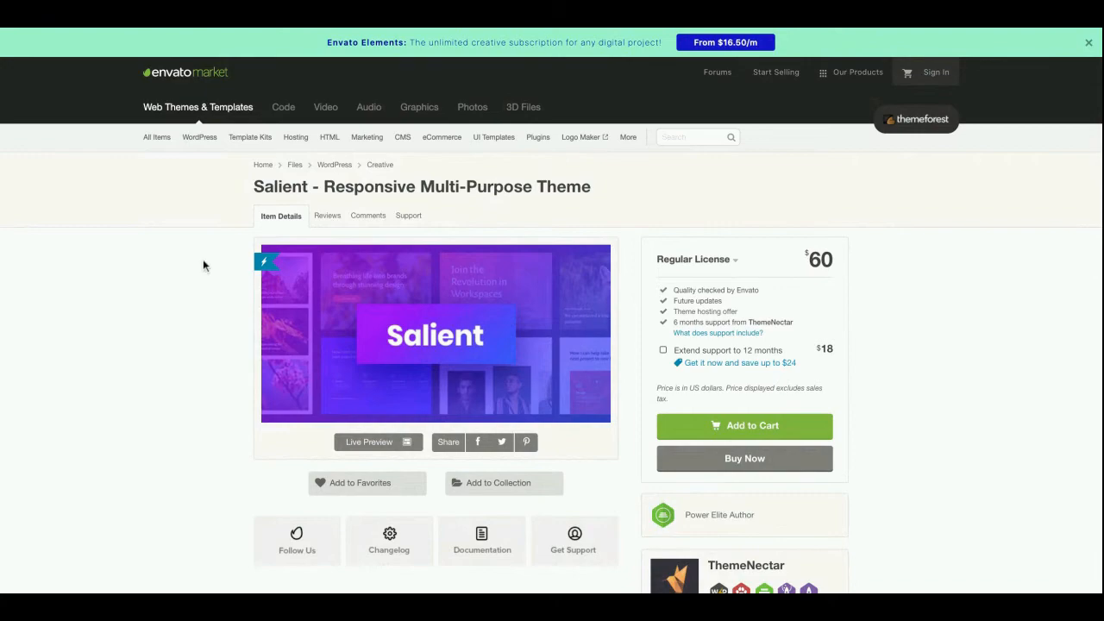
pyautogui.scroll(-4, 203, 259)
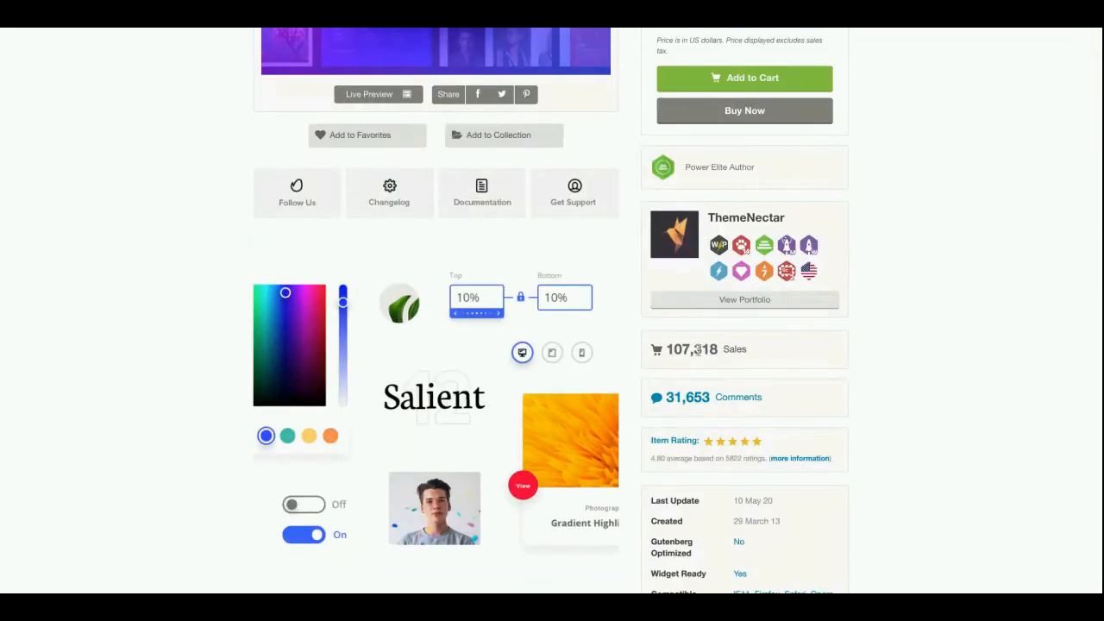
# Leave the Salient sales page and close the VW Personal Trainer preview to return to the theme catalogue
pyautogui.scroll(1, 194, 312)
pyautogui.scroll(4, 194, 318)
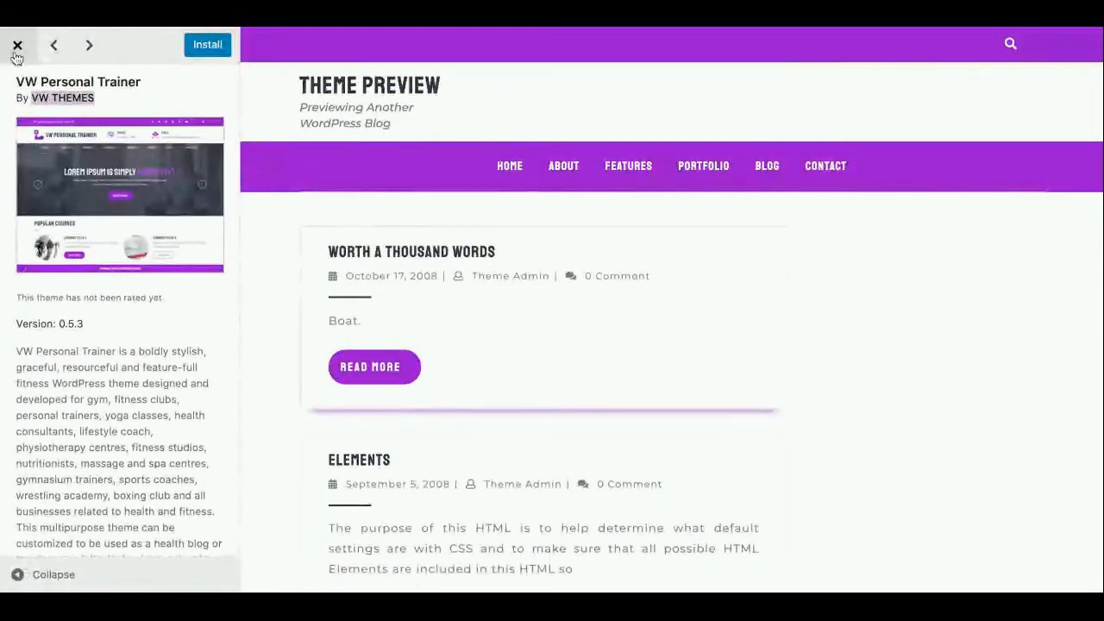
pyautogui.click(15, 53)
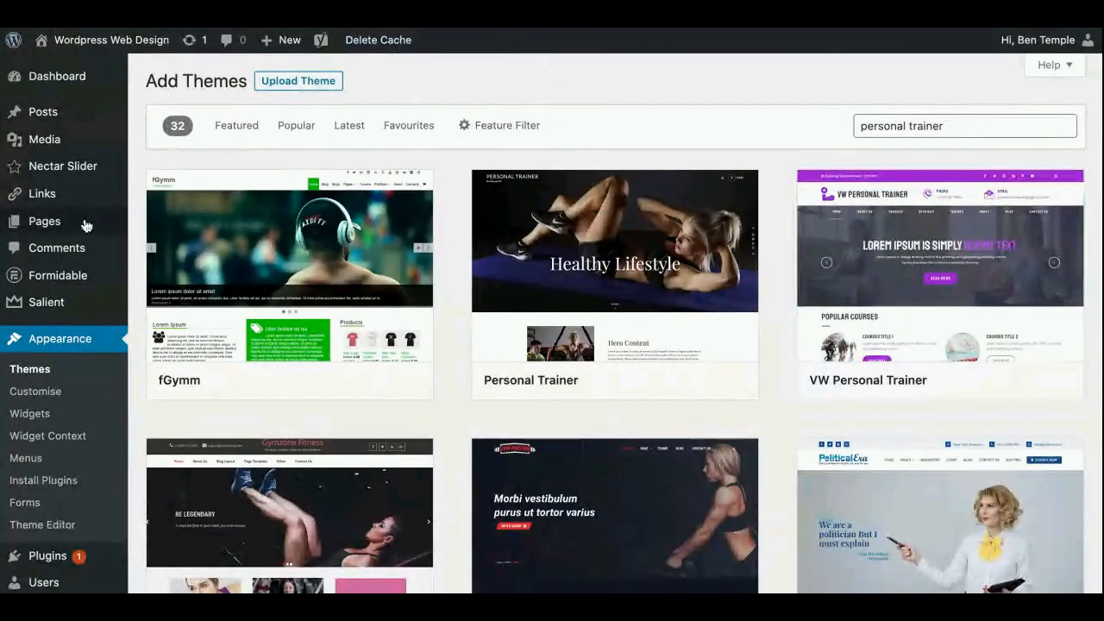
# Open the Salient theme's options panel and review the Styling options in General Settings
pyautogui.moveTo(50, 308)
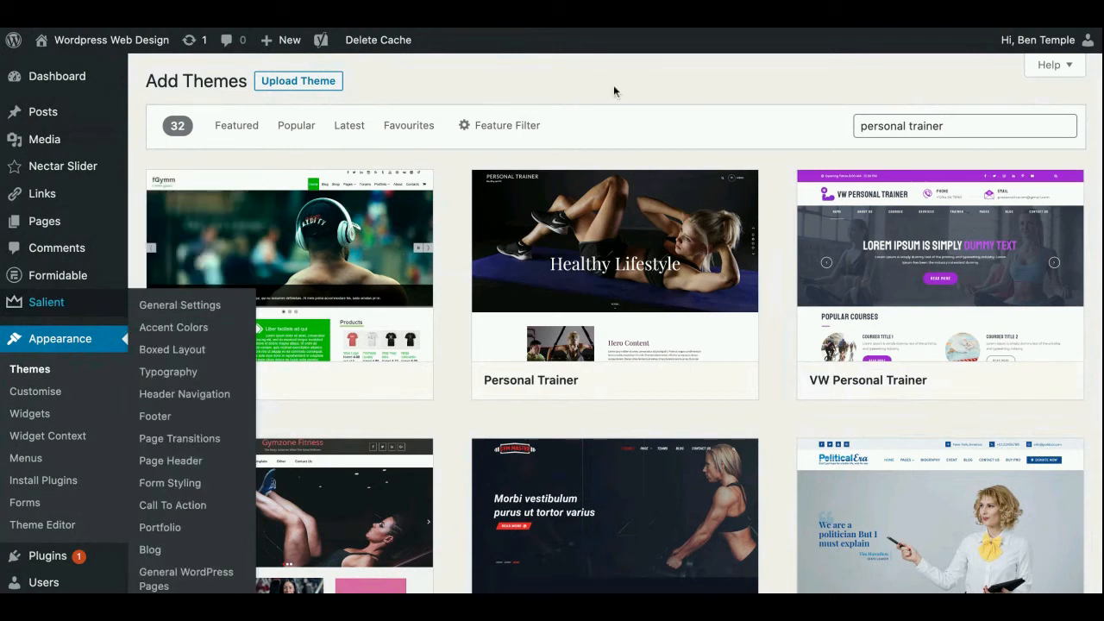
pyautogui.click(101, 300)
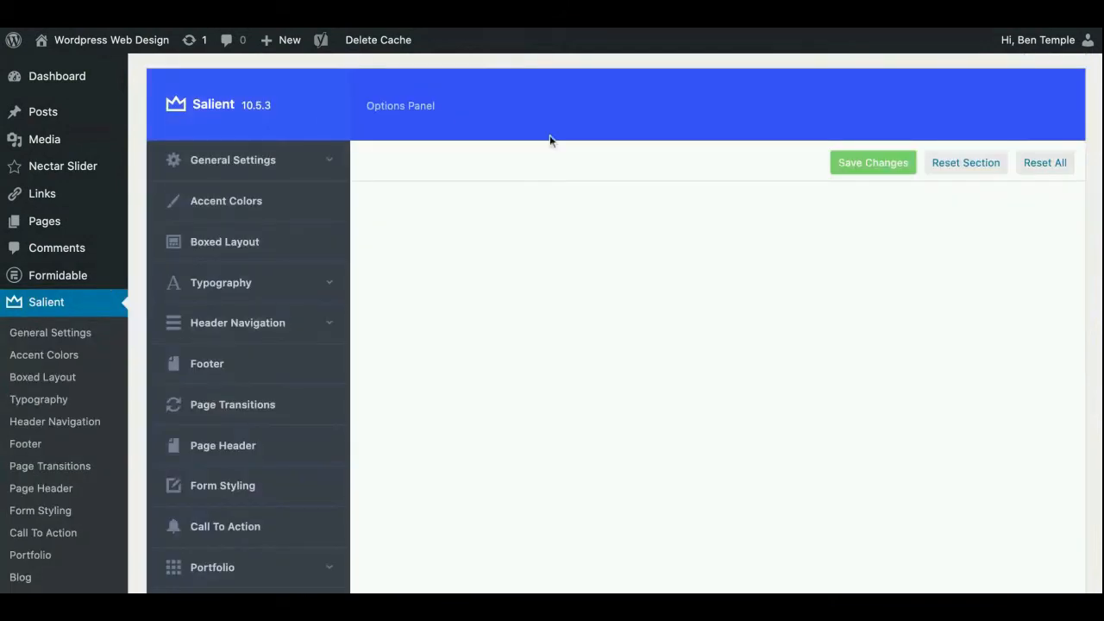
pyautogui.scroll(-5, 612, 153)
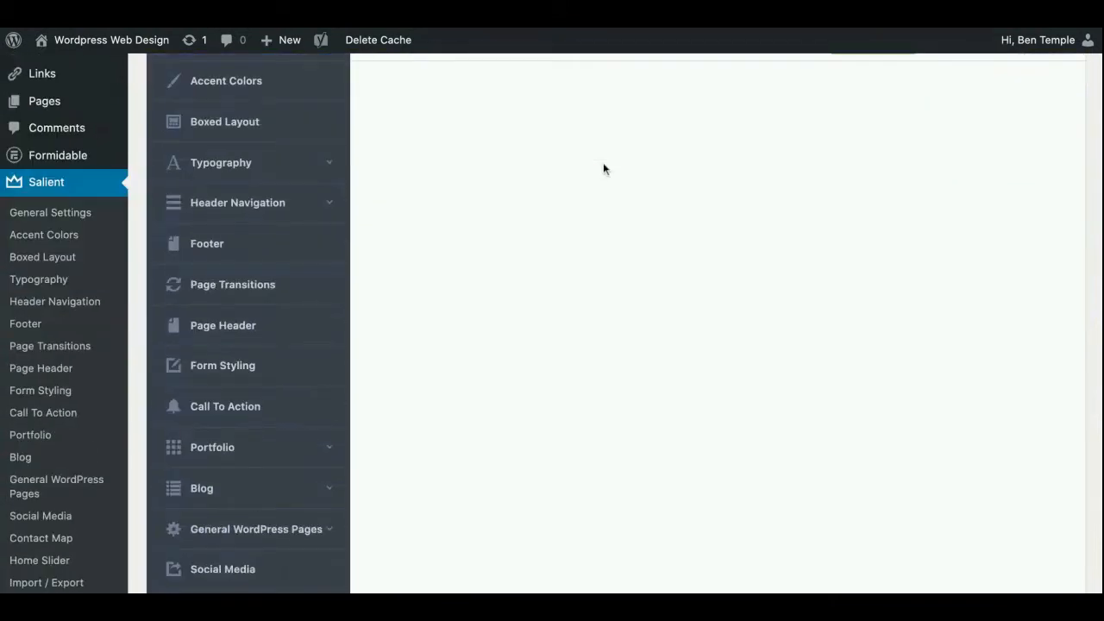
pyautogui.scroll(-1, 603, 163)
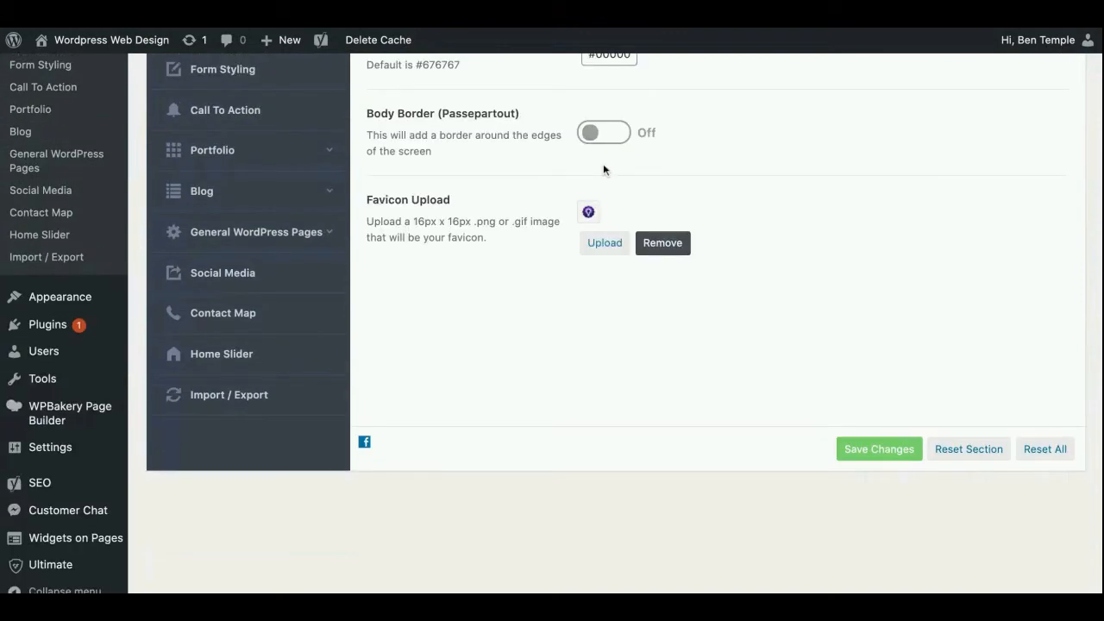
pyautogui.scroll(5, 603, 163)
pyautogui.scroll(3, 603, 157)
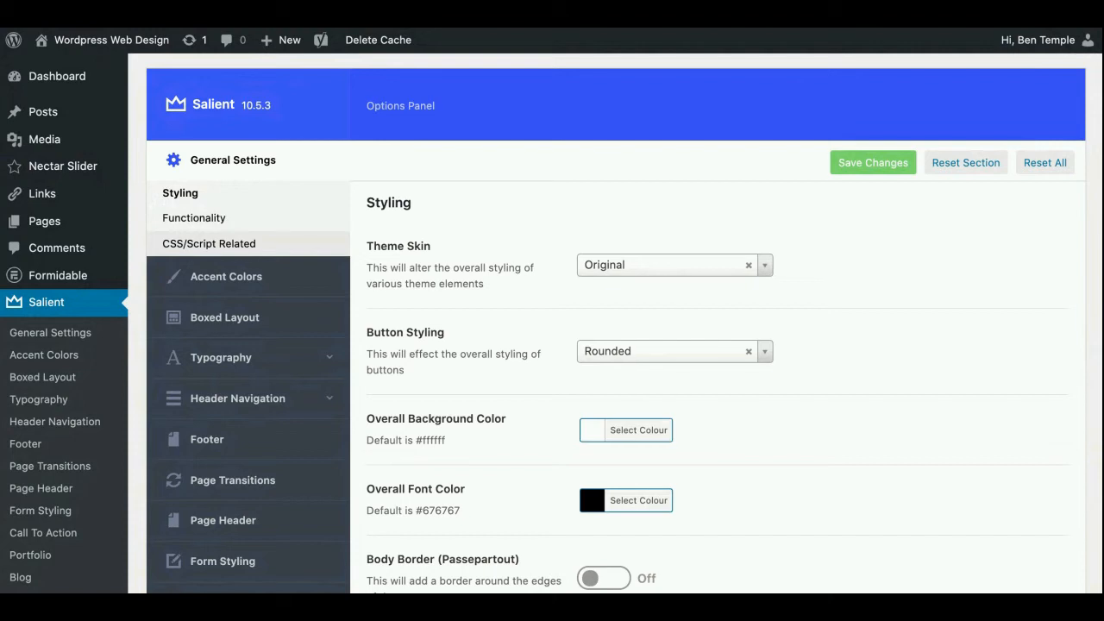
# Open the CSS/Script Related settings and read through the rules in the Custom CSS Code editor
pyautogui.click(209, 243)
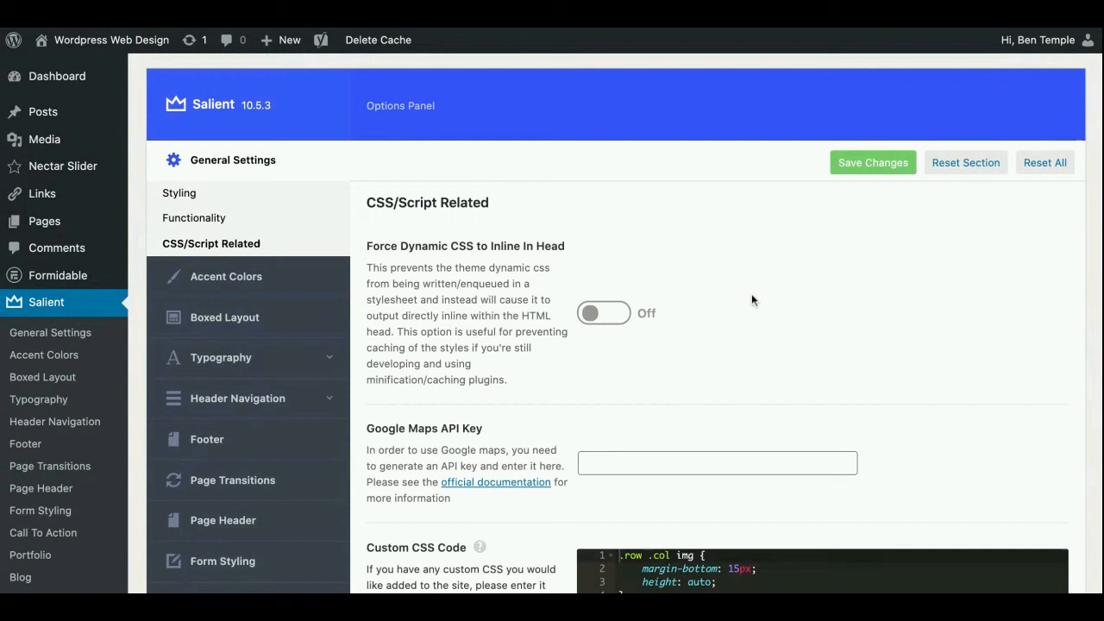
pyautogui.scroll(-5, 621, 319)
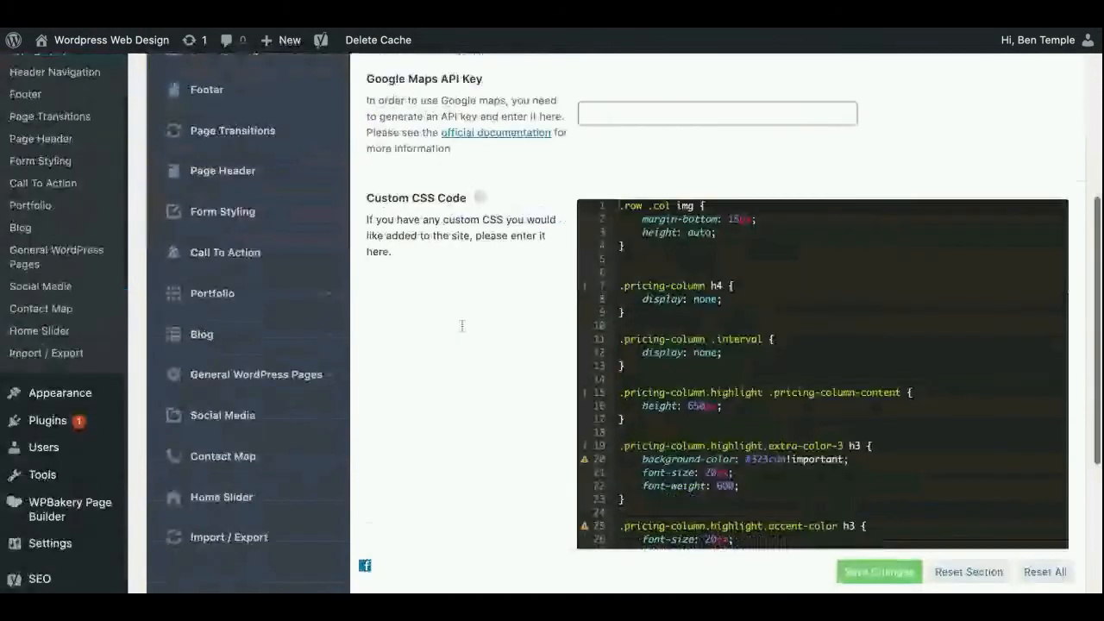
pyautogui.scroll(-8, 789, 237)
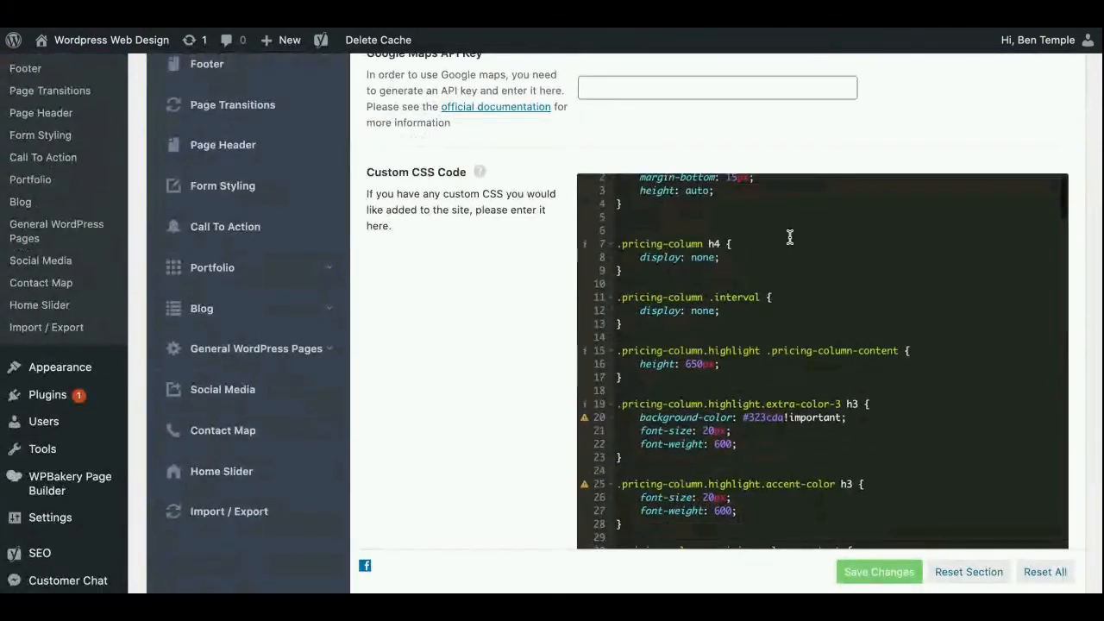
pyautogui.scroll(-4, 822, 361)
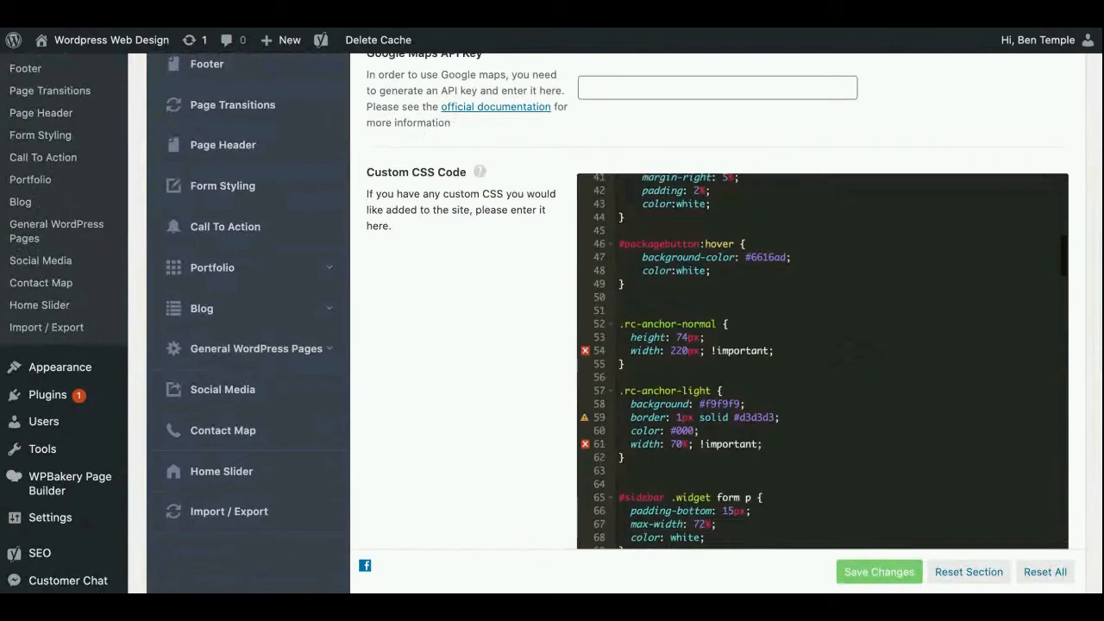
pyautogui.scroll(-2, 771, 247)
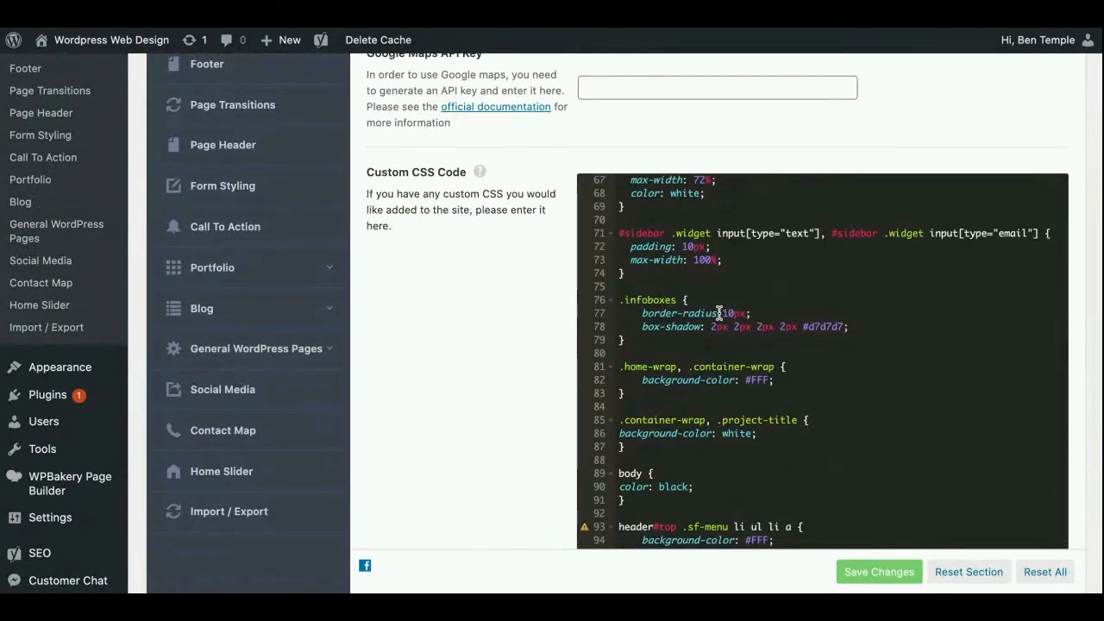
pyautogui.scroll(-1, 720, 314)
pyautogui.scroll(-6, 718, 312)
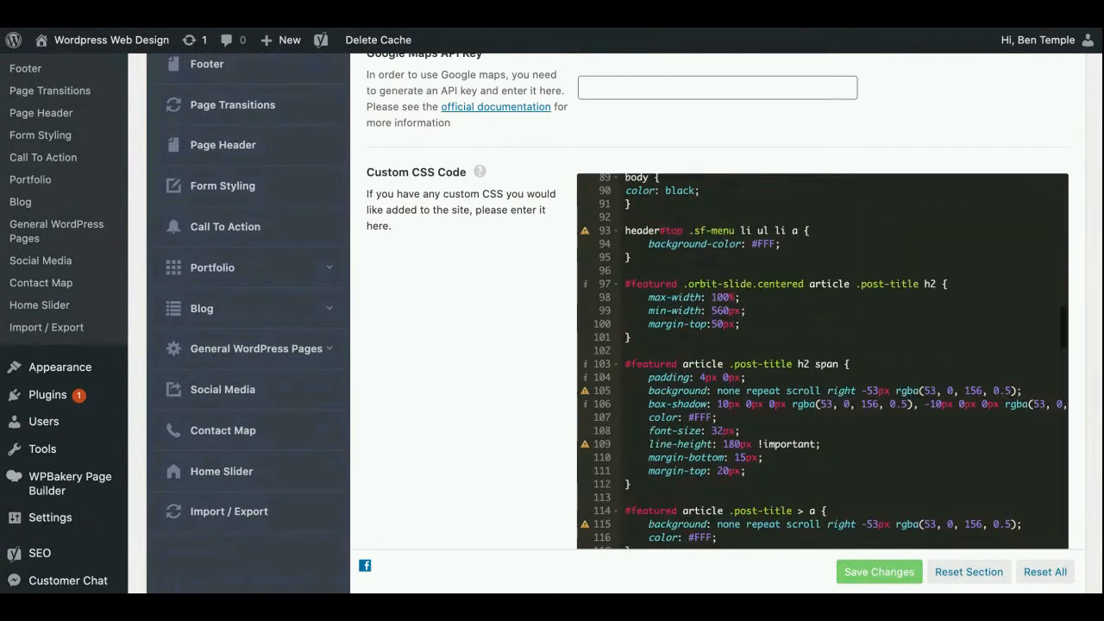
pyautogui.scroll(-4, 719, 312)
pyautogui.scroll(-15, 822, 361)
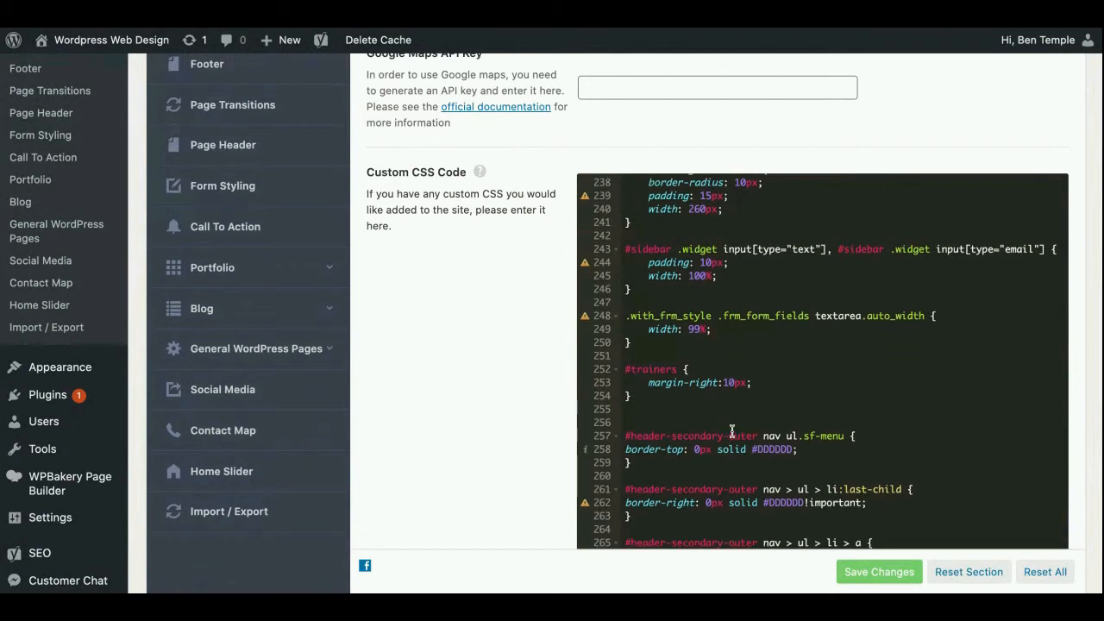
pyautogui.scroll(9, 731, 432)
pyautogui.scroll(20, 732, 432)
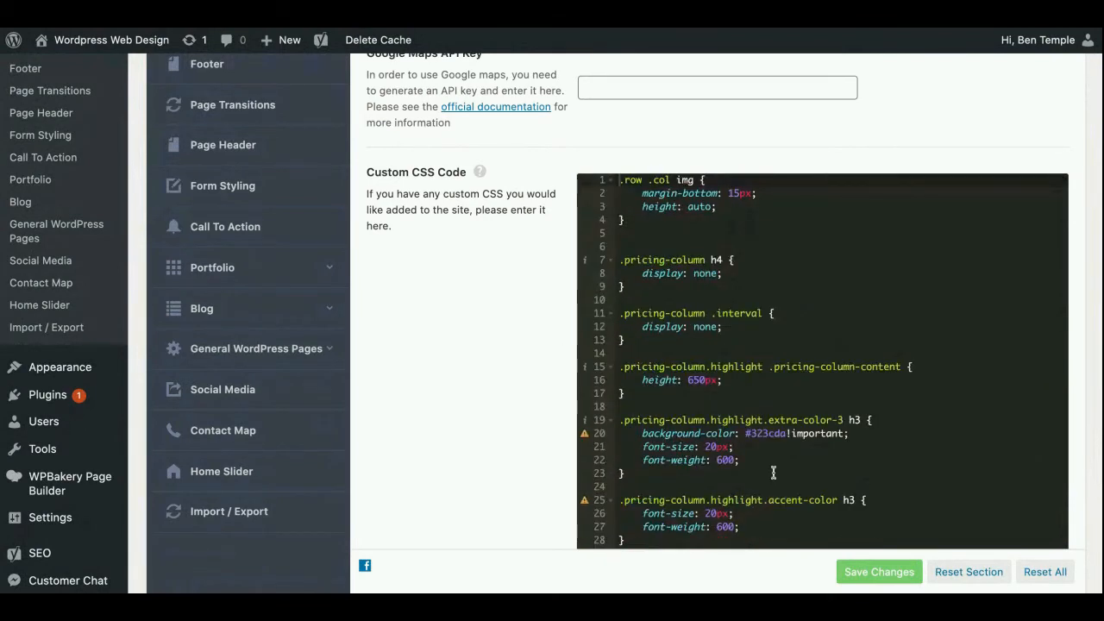
pyautogui.scroll(4, 513, 385)
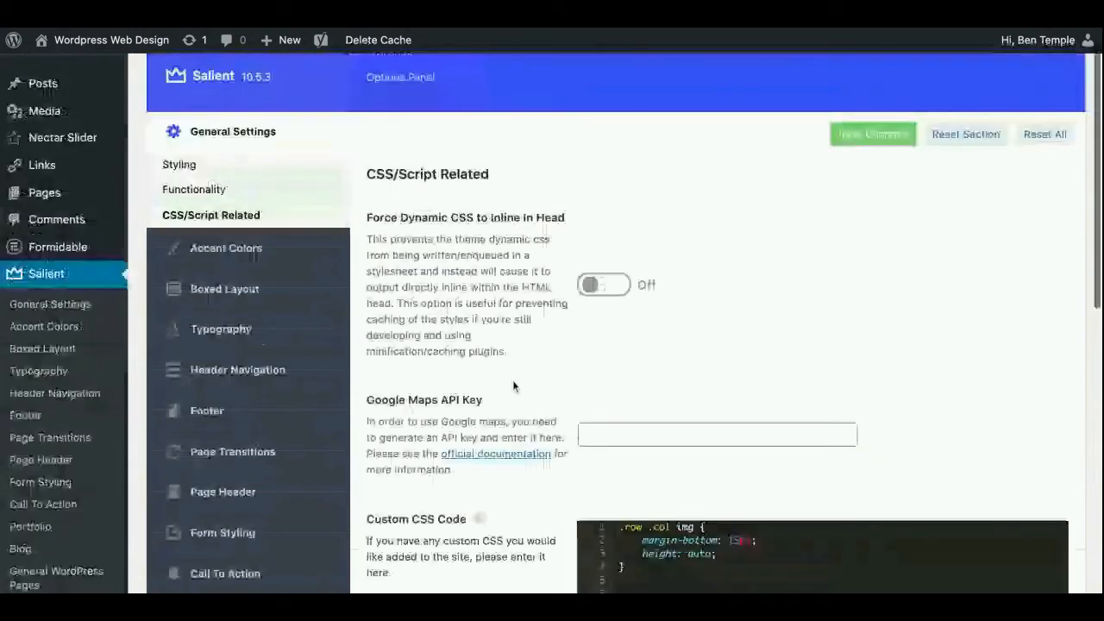
pyautogui.scroll(1, 512, 386)
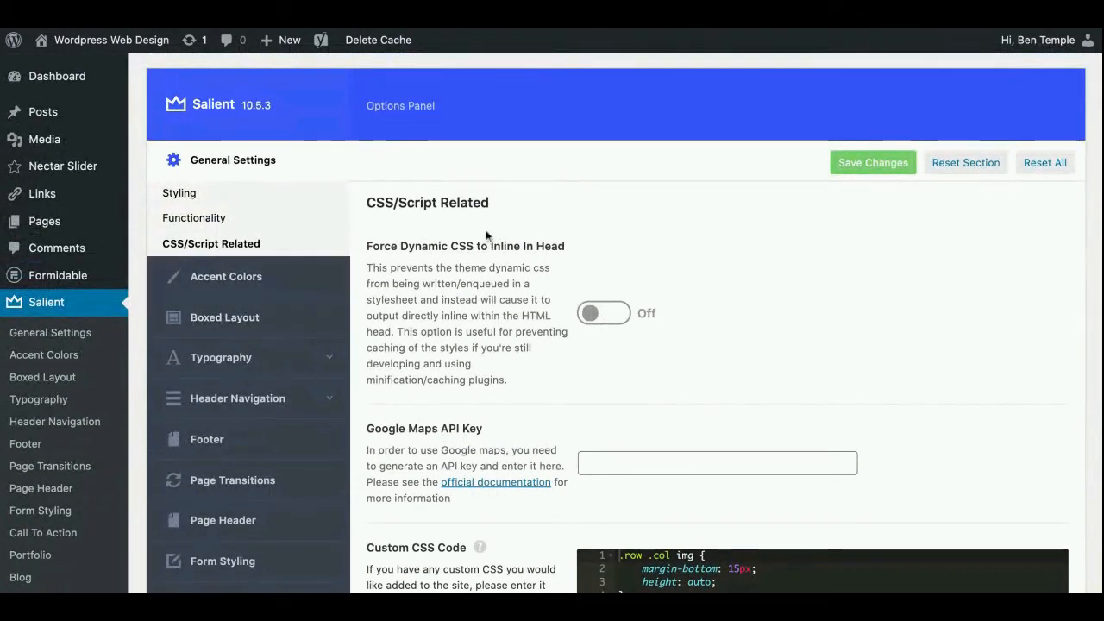
# Open the Accent Colors settings, review the extra colours and show the colour picker for the main Accent Color
pyautogui.scroll(-1, 433, 226)
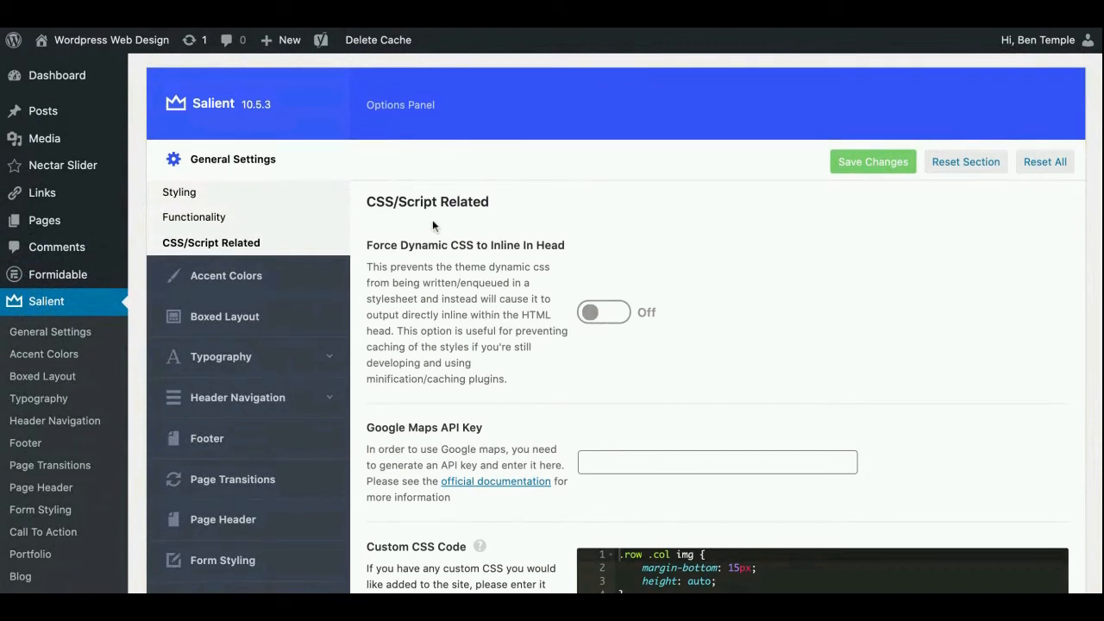
pyautogui.scroll(-1, 433, 225)
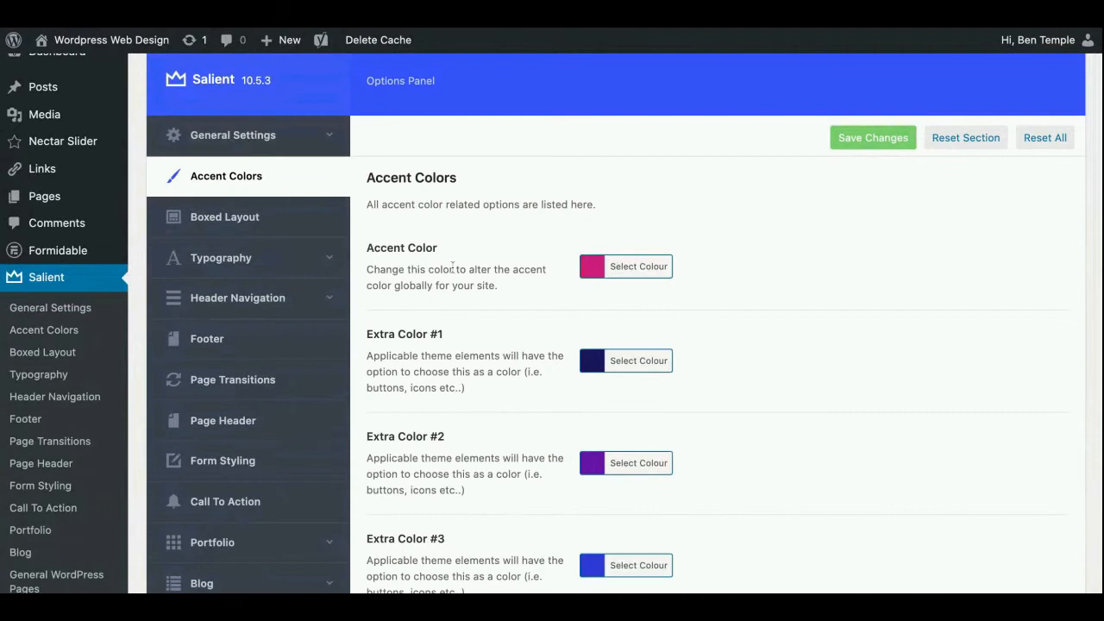
pyautogui.scroll(-2, 452, 269)
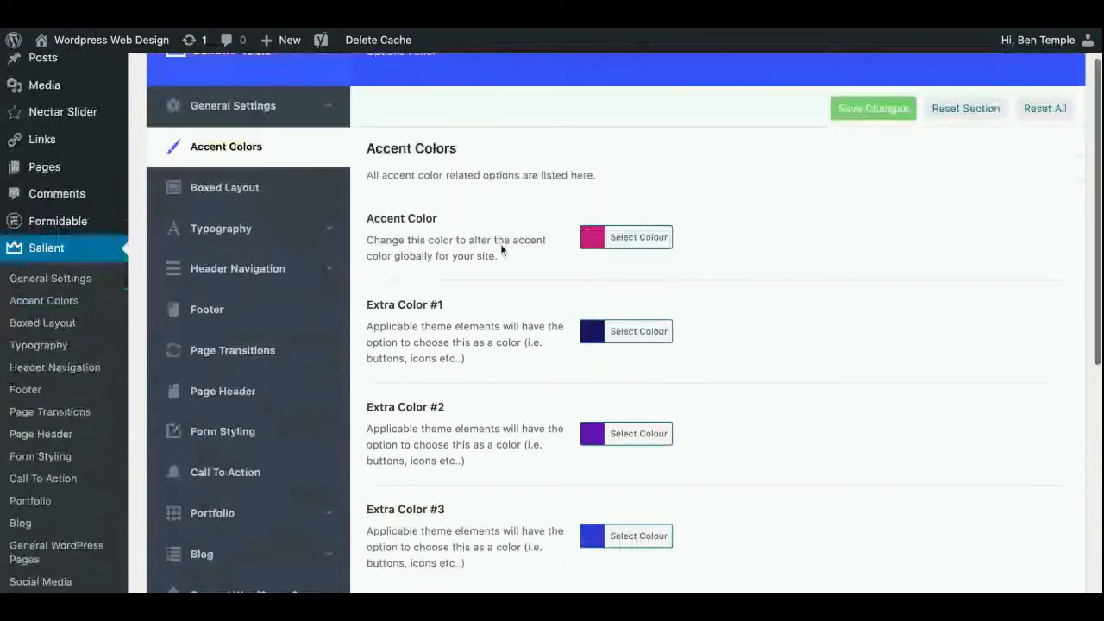
pyautogui.scroll(-1, 500, 249)
pyautogui.click(614, 198)
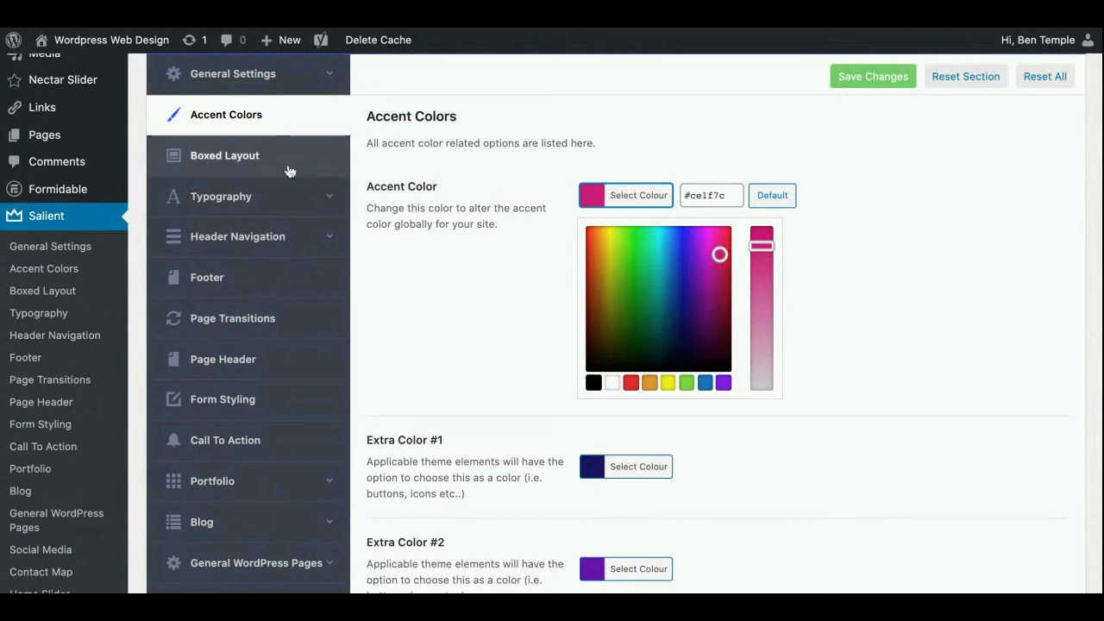
# Open the Typography settings and review the logo, navigation and dropdown fonts under Navigation & Page Header
pyautogui.click(264, 199)
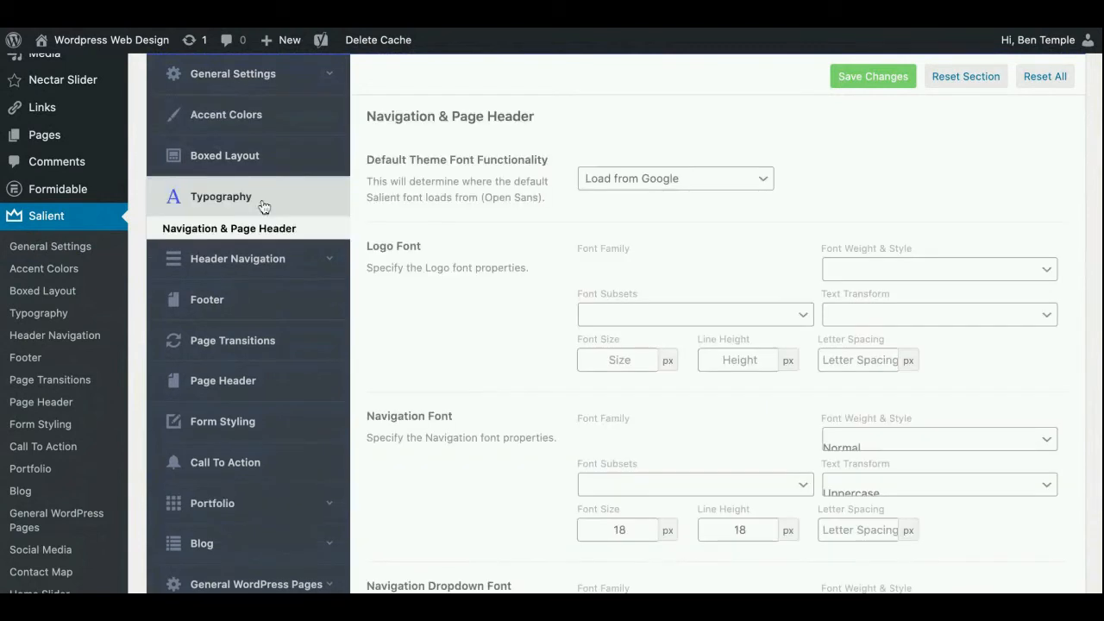
pyautogui.scroll(-1, 481, 256)
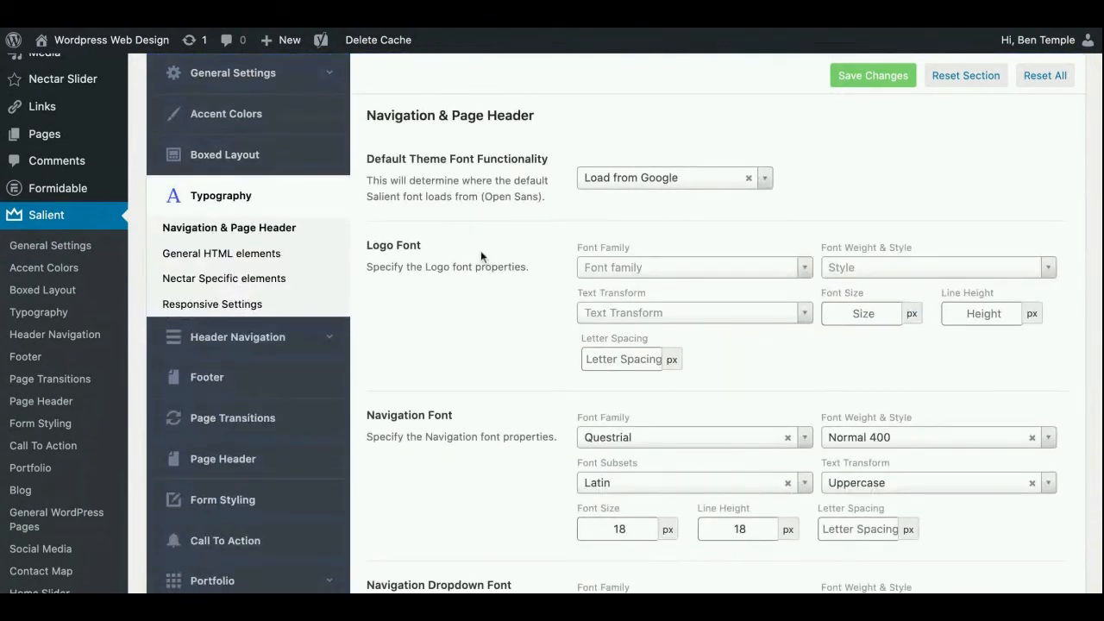
pyautogui.scroll(-10, 480, 250)
pyautogui.scroll(-3, 481, 250)
pyautogui.scroll(9, 480, 250)
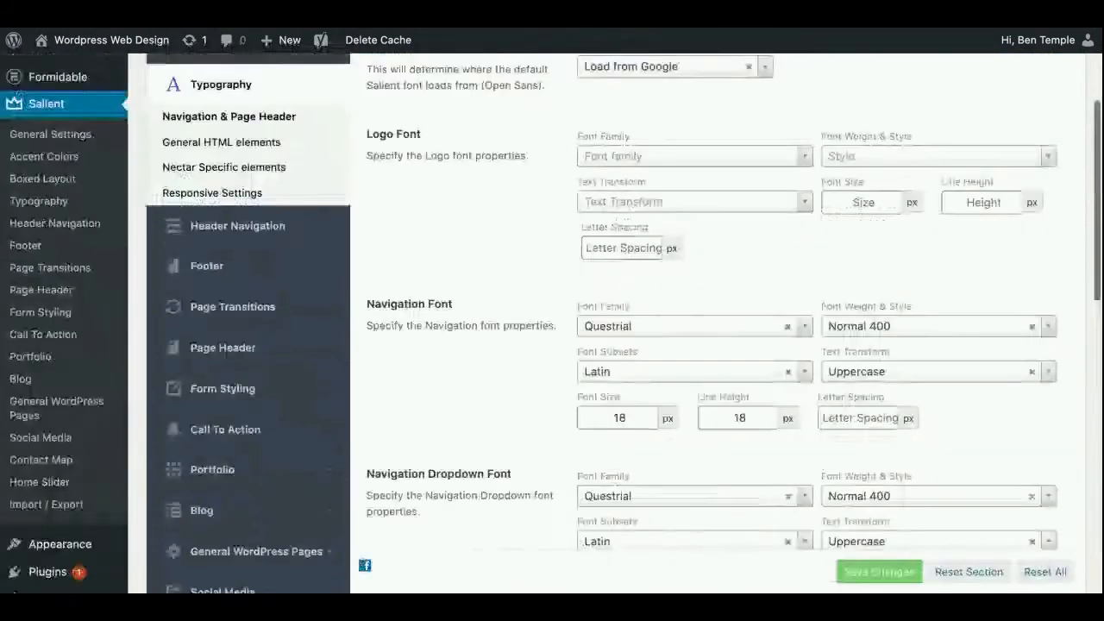
pyautogui.scroll(2, 647, 315)
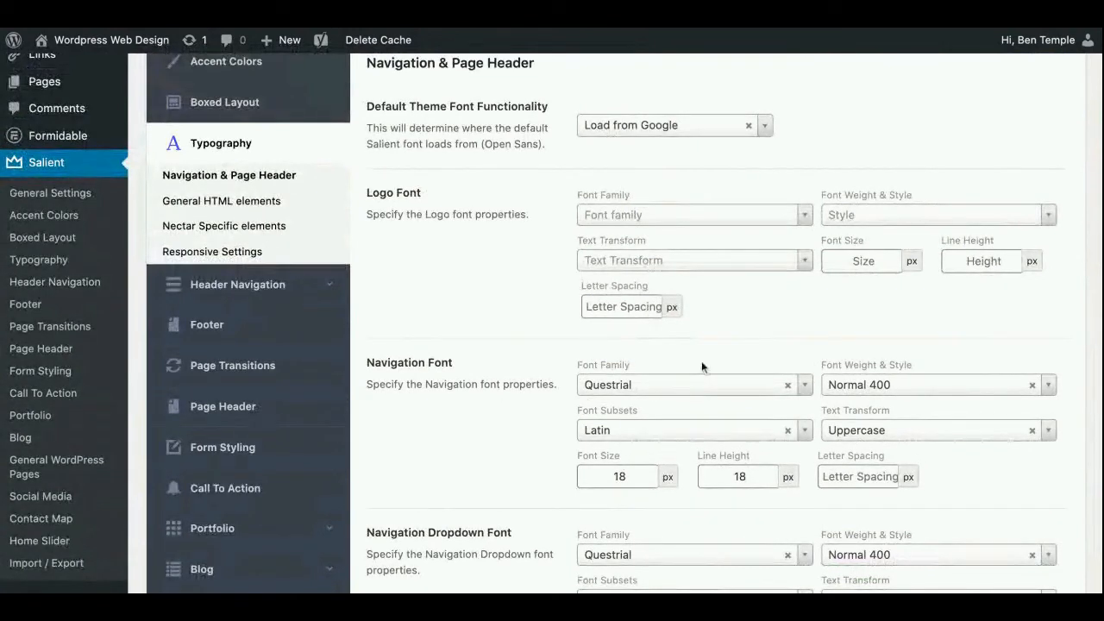
# Browse the font families offered for the Navigation Font and close the list without choosing another one
pyautogui.click(807, 386)
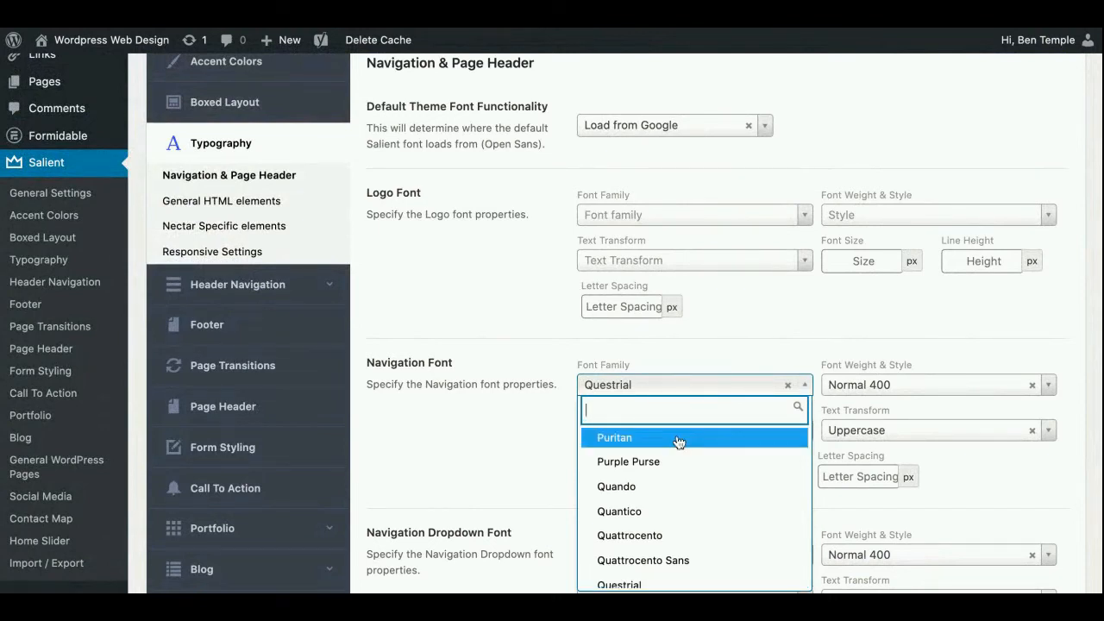
pyautogui.scroll(12, 669, 469)
pyautogui.scroll(10, 671, 470)
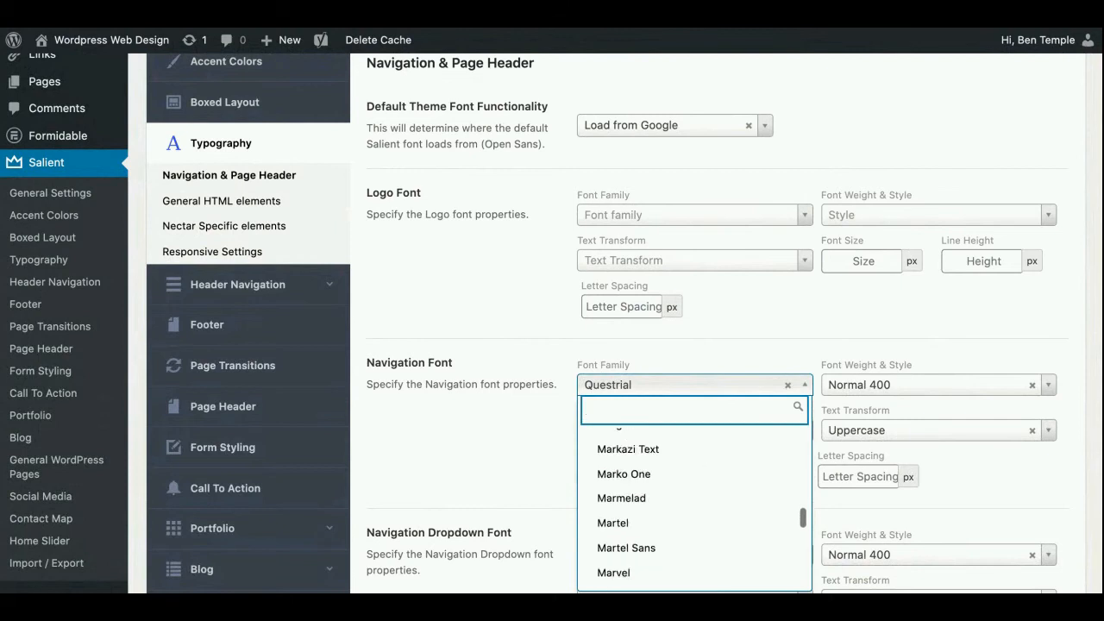
pyautogui.scroll(10, 695, 500)
pyautogui.scroll(1, 695, 500)
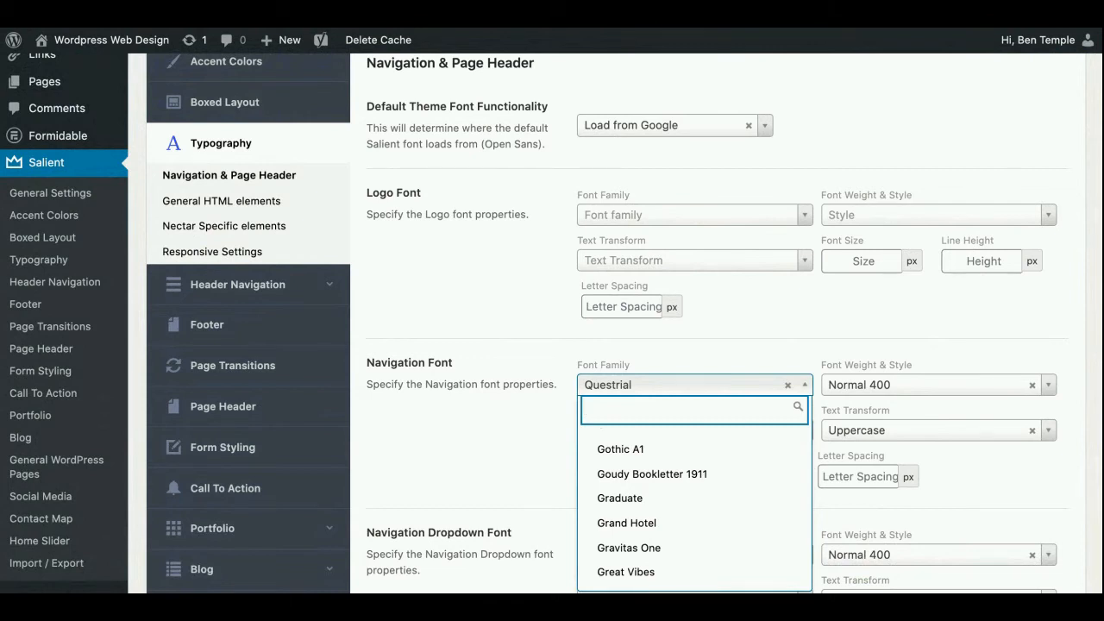
pyautogui.scroll(-10, 650, 500)
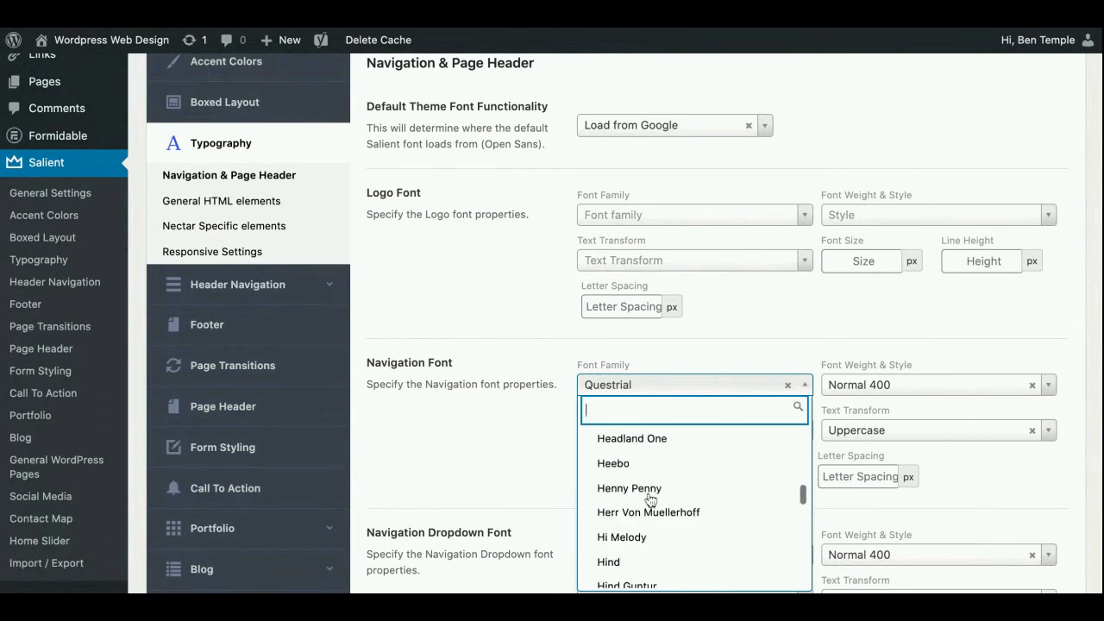
pyautogui.click(478, 436)
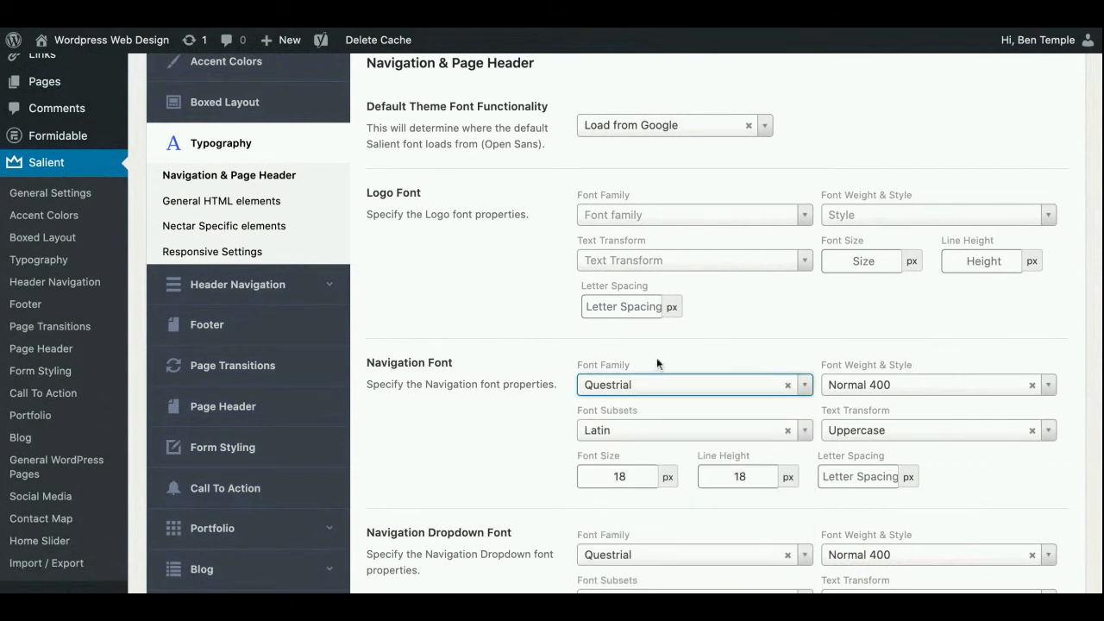
# Check the Navigation Font's weight and style setting and its text transform choices without changing either
pyautogui.scroll(-2, 488, 414)
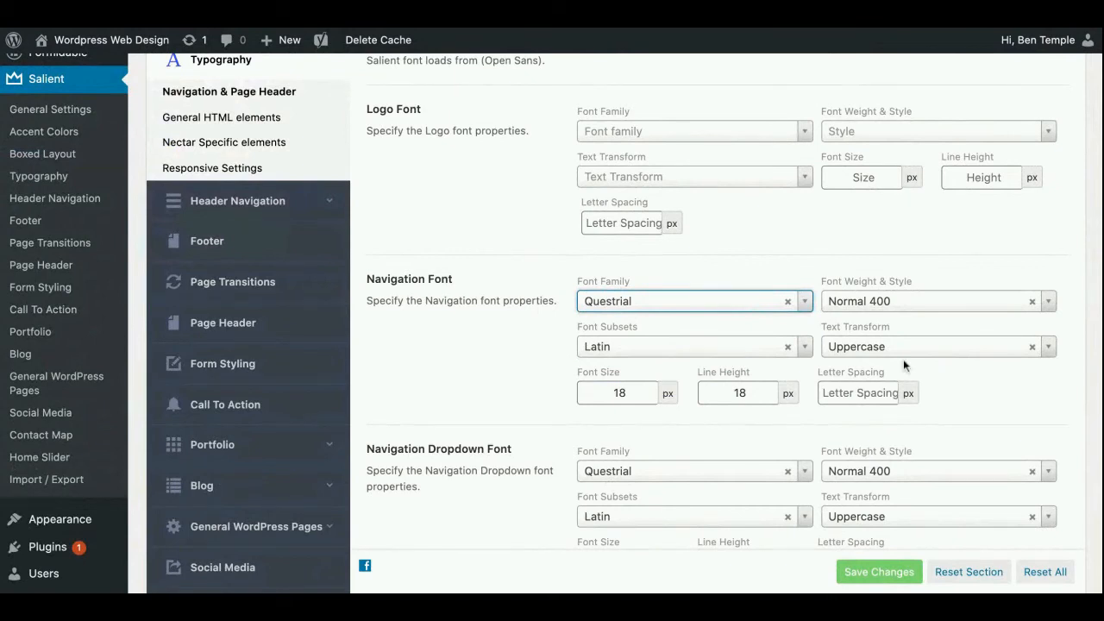
pyautogui.click(1049, 304)
pyautogui.click(1055, 308)
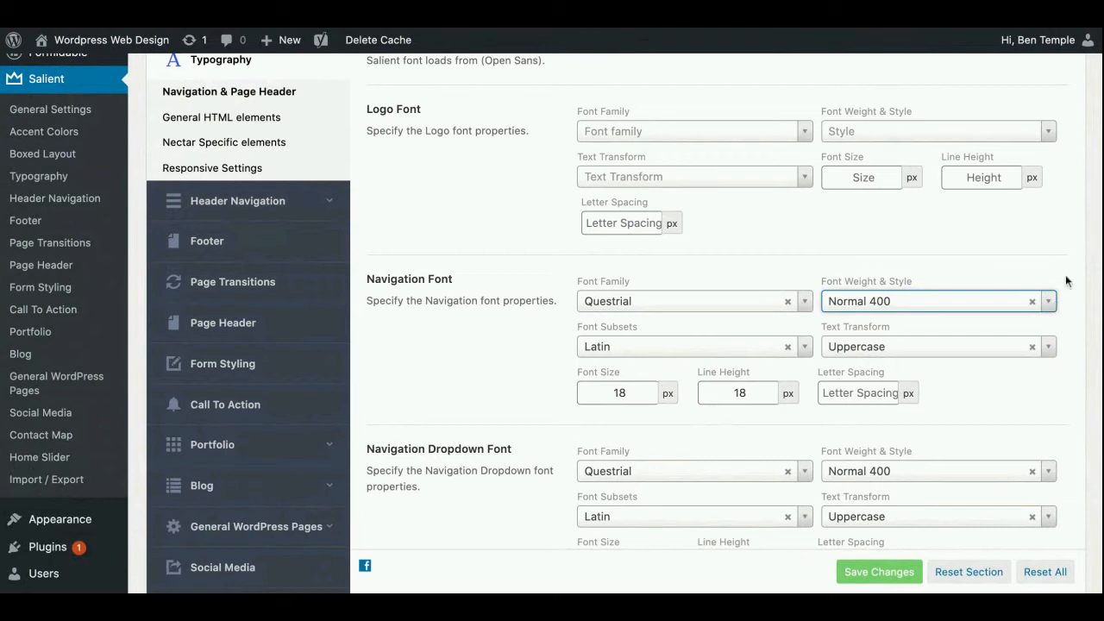
pyautogui.click(1050, 348)
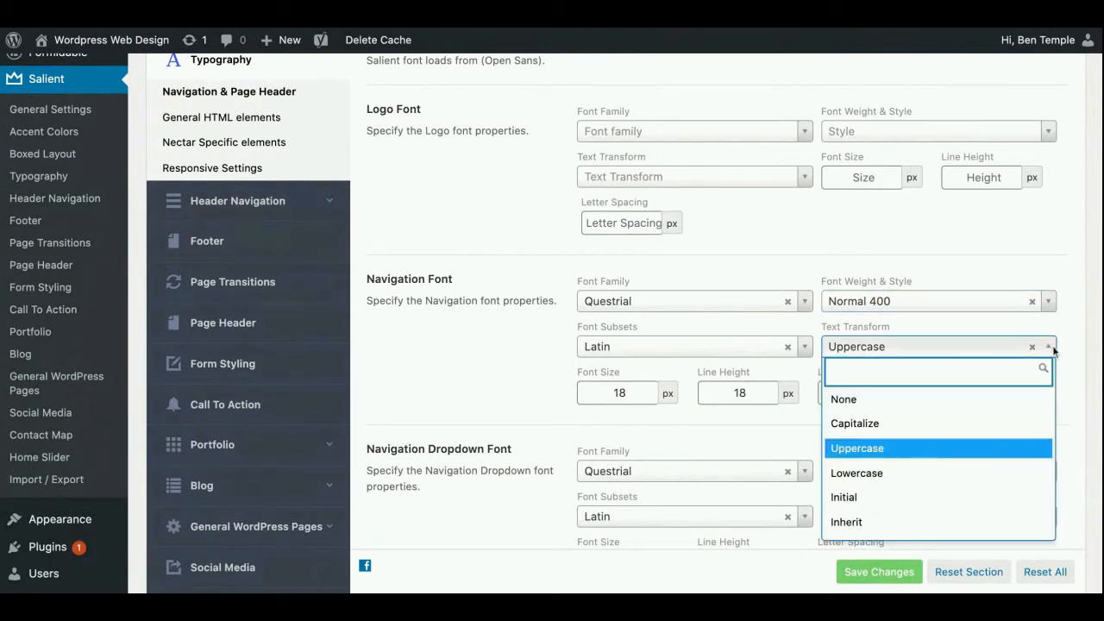
pyautogui.click(1072, 289)
# Open the General HTML elements typography settings and view the body and heading font properties
pyautogui.click(264, 130)
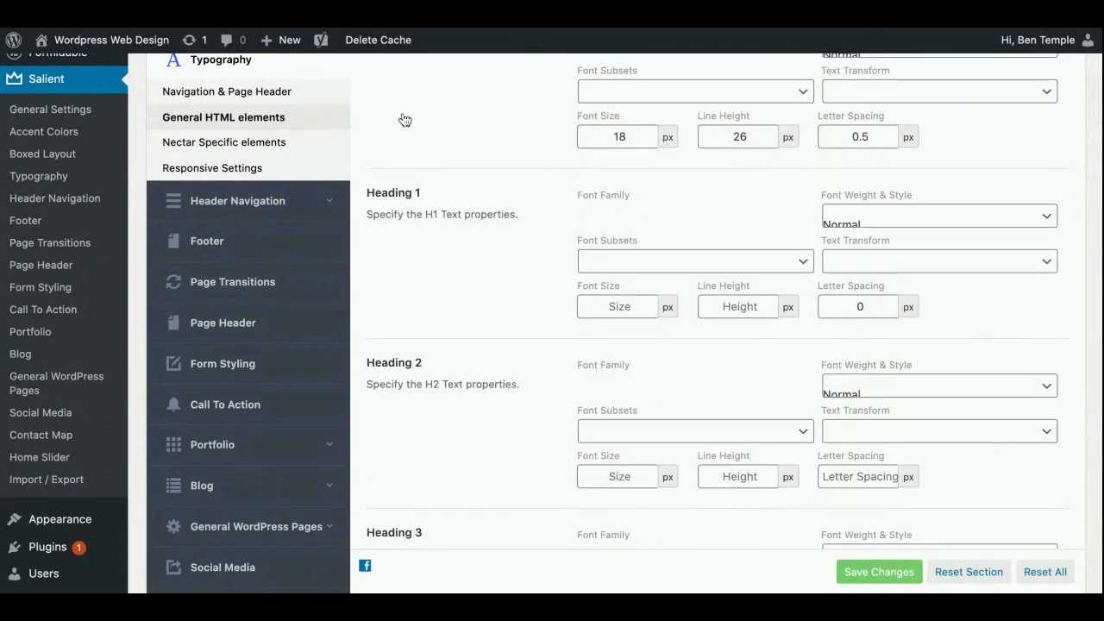
pyautogui.scroll(1, 413, 162)
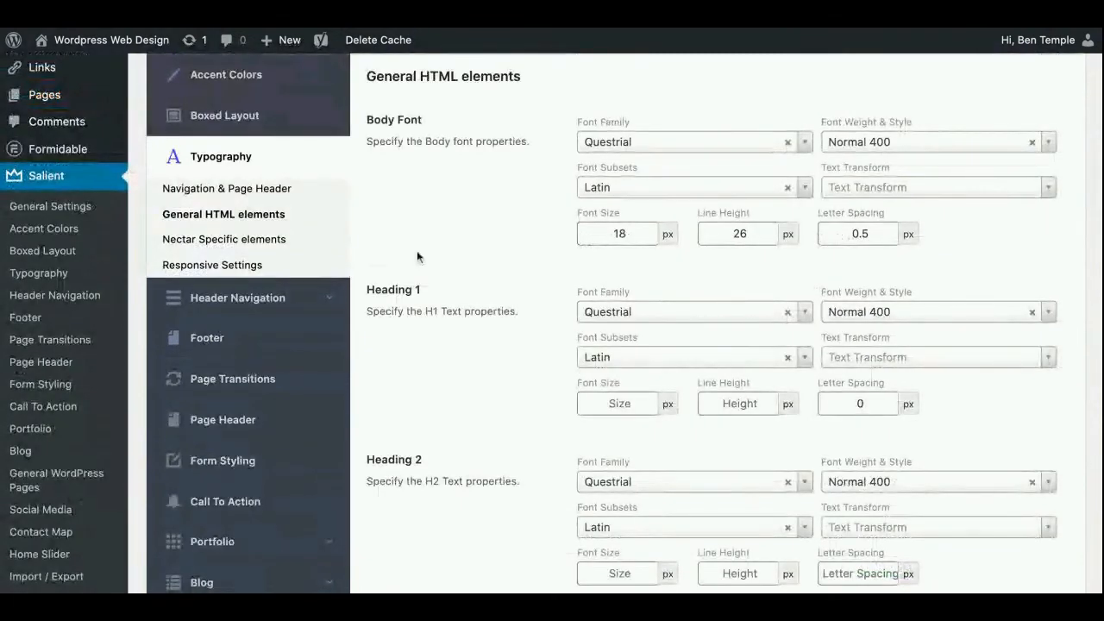
# Review the remaining General HTML elements typography settings, from Heading 1 through Heading 6 and Italic
pyautogui.scroll(-1, 390, 216)
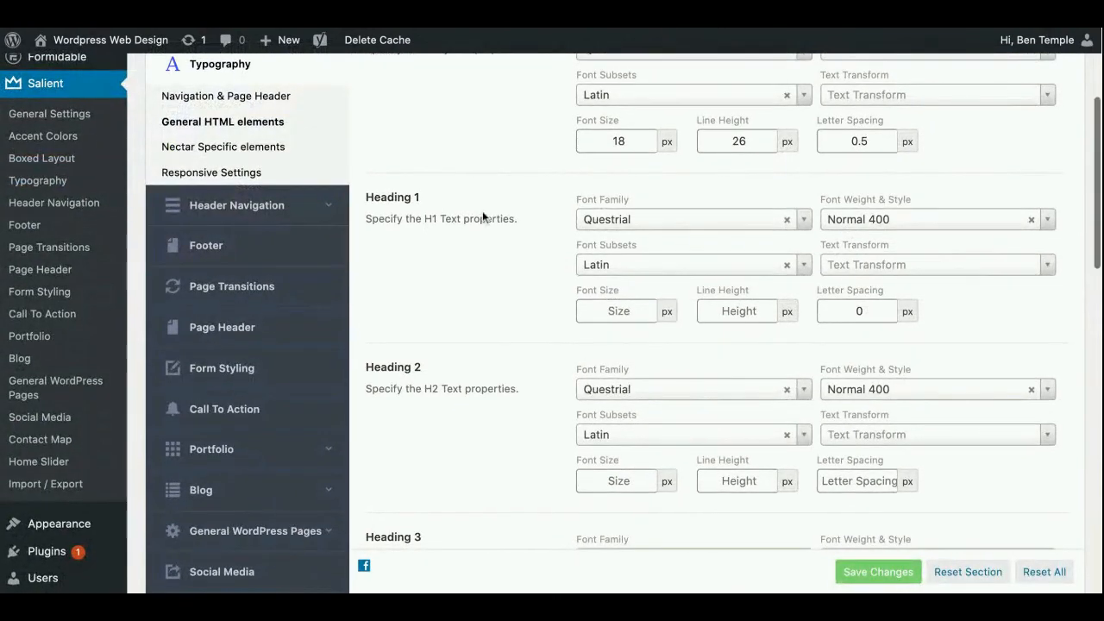
pyautogui.scroll(-2, 483, 212)
pyautogui.scroll(-1, 483, 210)
pyautogui.scroll(1, 655, 479)
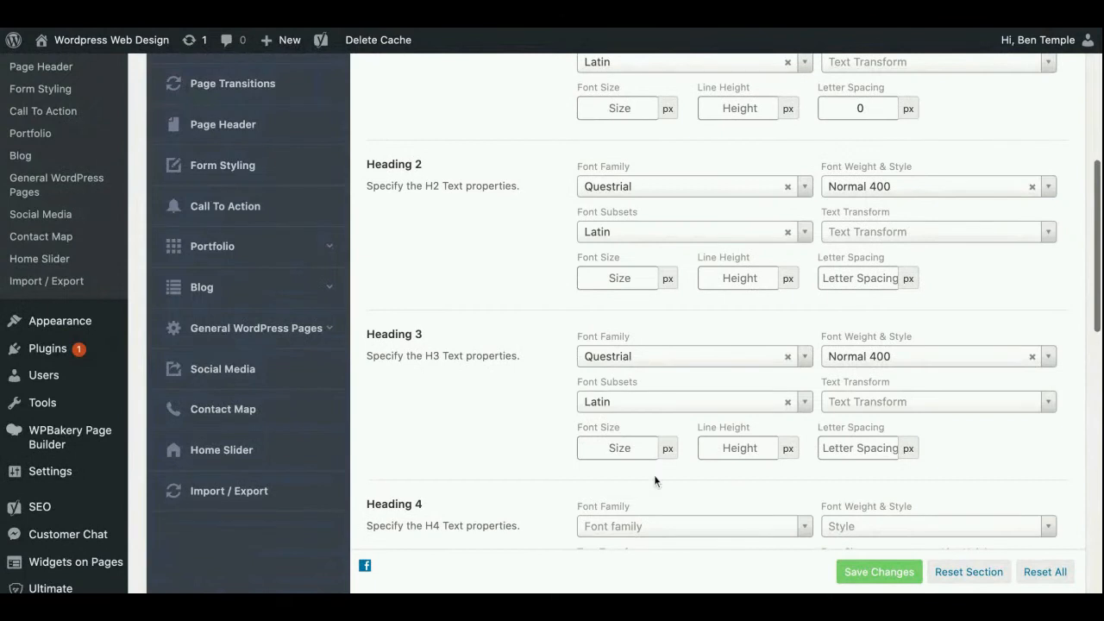
pyautogui.scroll(-4, 750, 285)
pyautogui.scroll(-3, 756, 288)
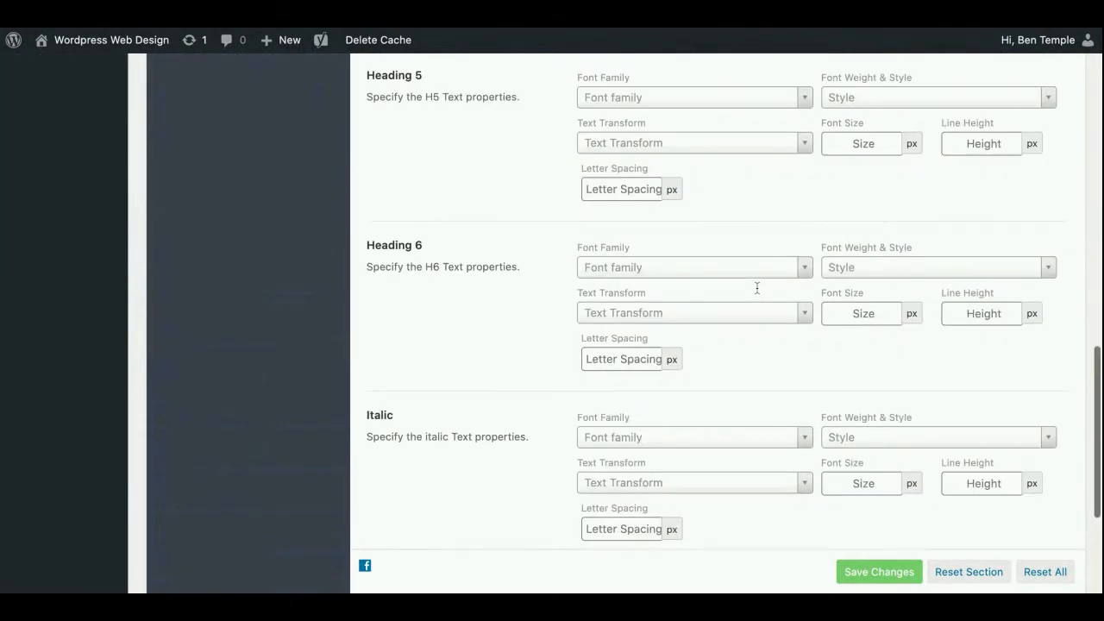
pyautogui.scroll(-2, 756, 287)
pyautogui.scroll(20, 757, 288)
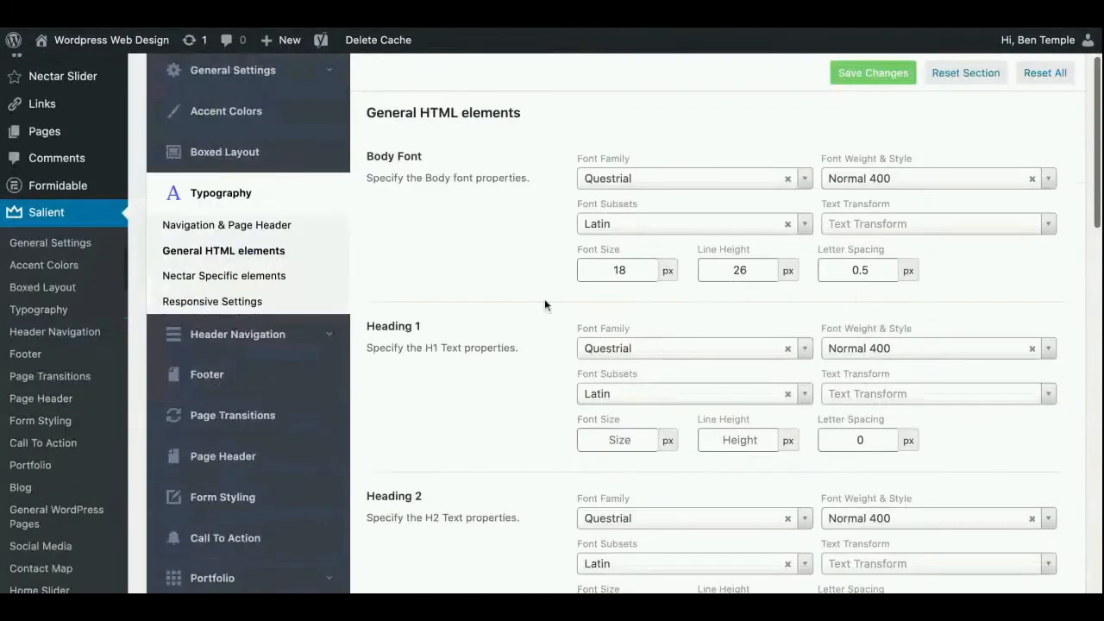
pyautogui.scroll(-1, 544, 304)
# Open the Header Navigation settings and review the logo uploads, logo heights, header padding and stickiness options under Logo & General Styling
pyautogui.click(250, 318)
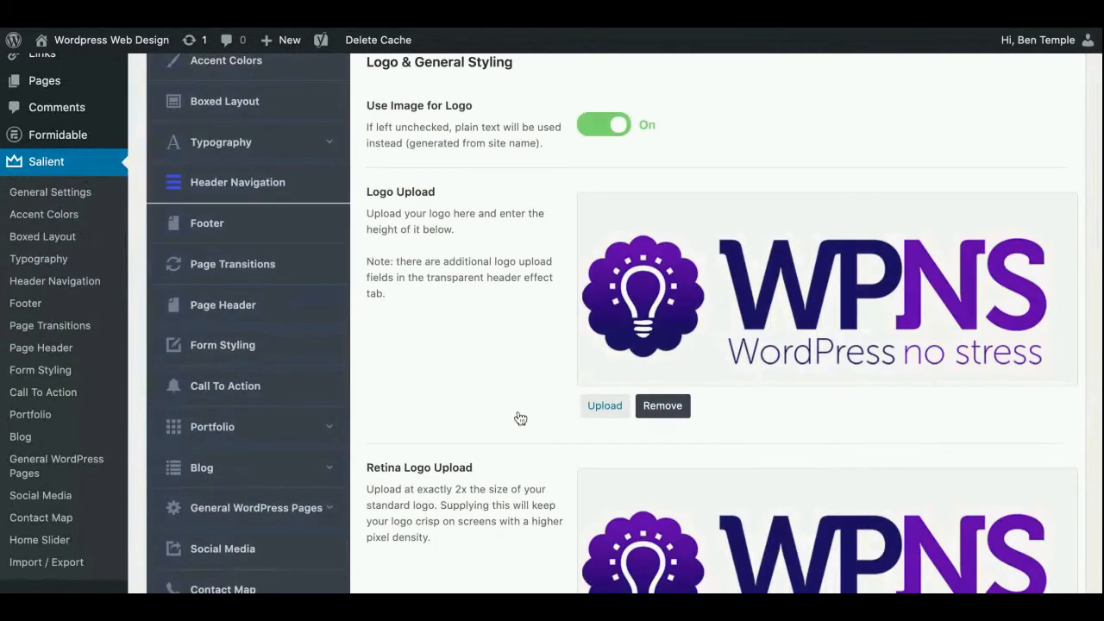
pyautogui.scroll(-5, 520, 418)
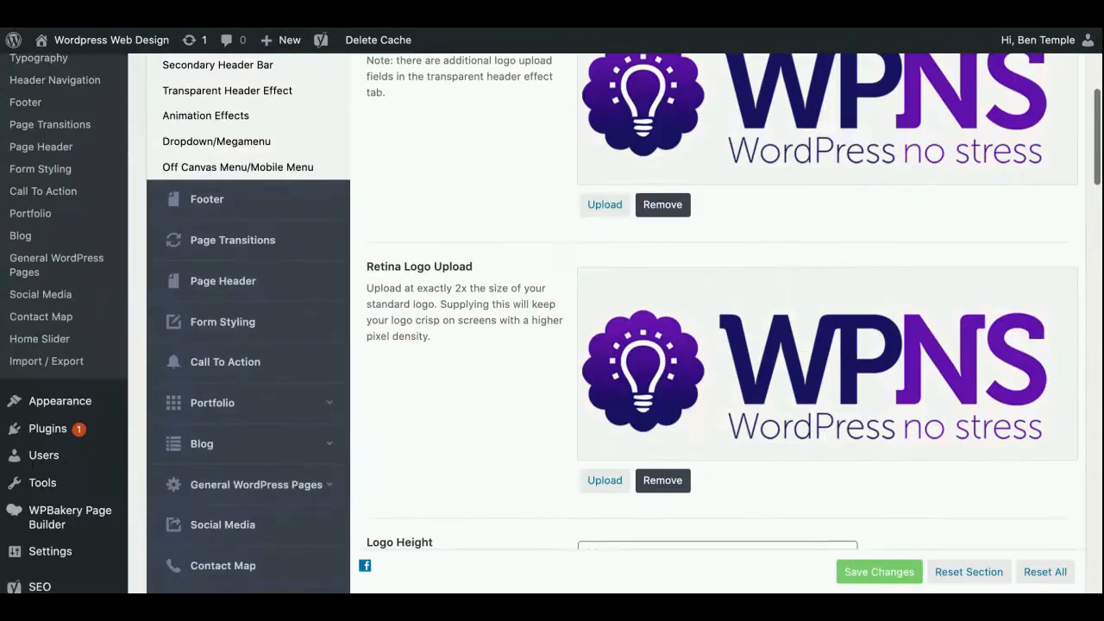
pyautogui.scroll(-2, 604, 323)
pyautogui.scroll(-2, 665, 238)
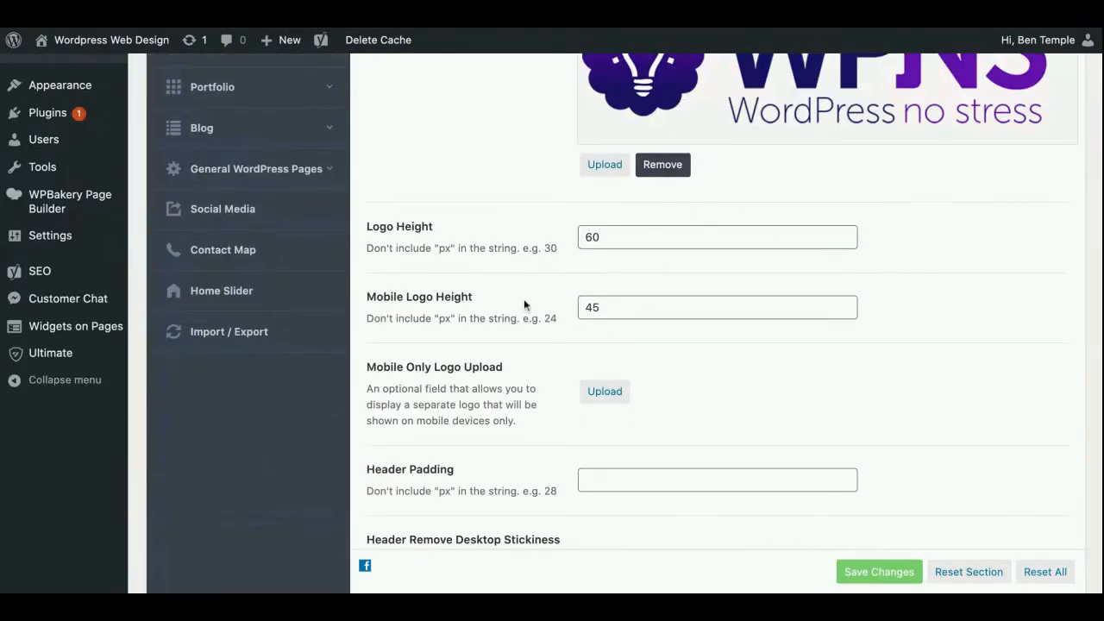
pyautogui.scroll(-1, 514, 274)
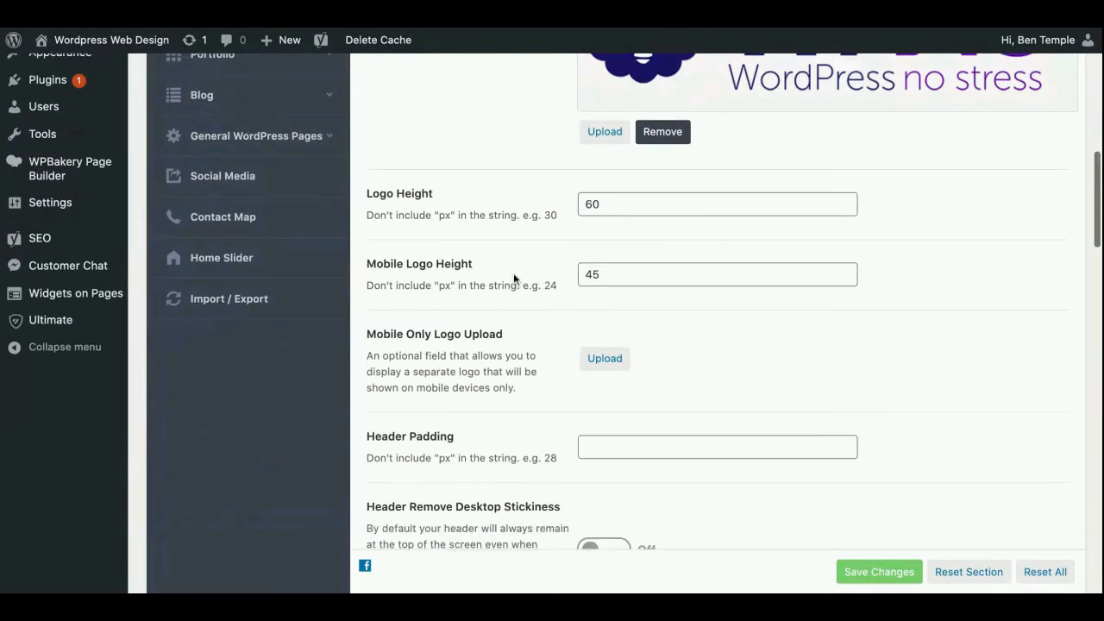
pyautogui.scroll(-3, 513, 273)
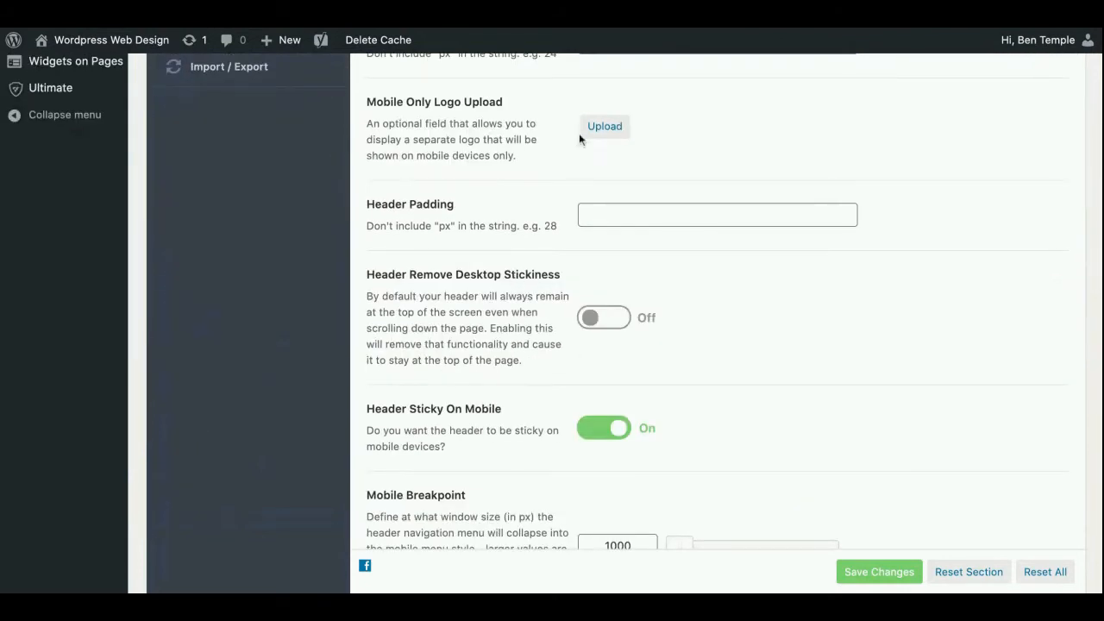
pyautogui.scroll(-4, 546, 240)
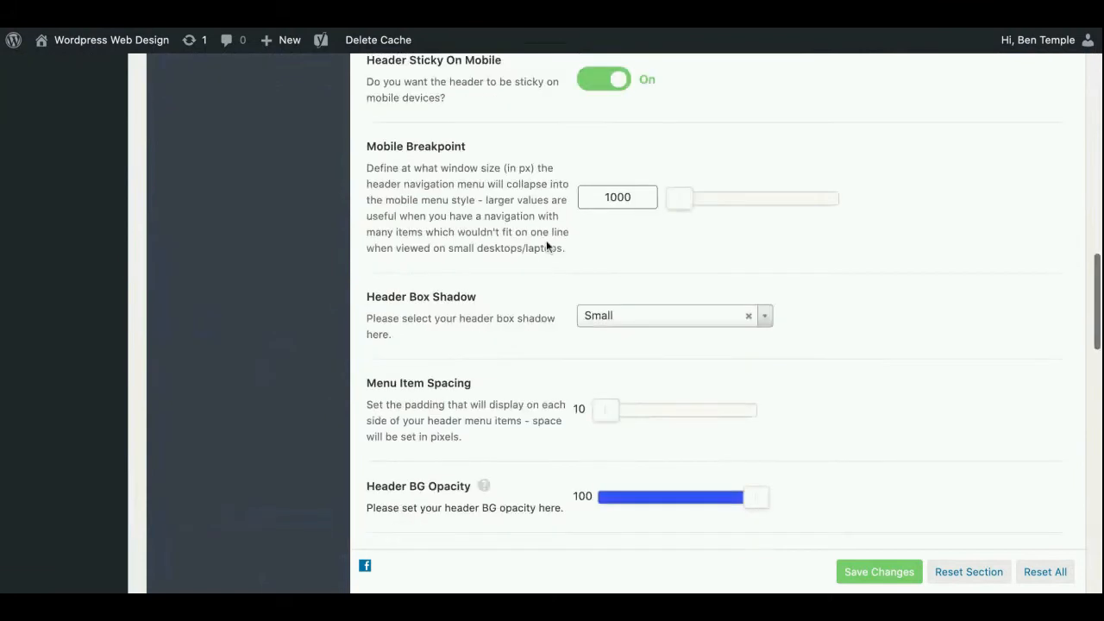
# Examine the header colour scheme and the header, dropdown, secondary header and off canvas navigation colour options
pyautogui.scroll(-5, 546, 244)
pyautogui.scroll(-1, 546, 247)
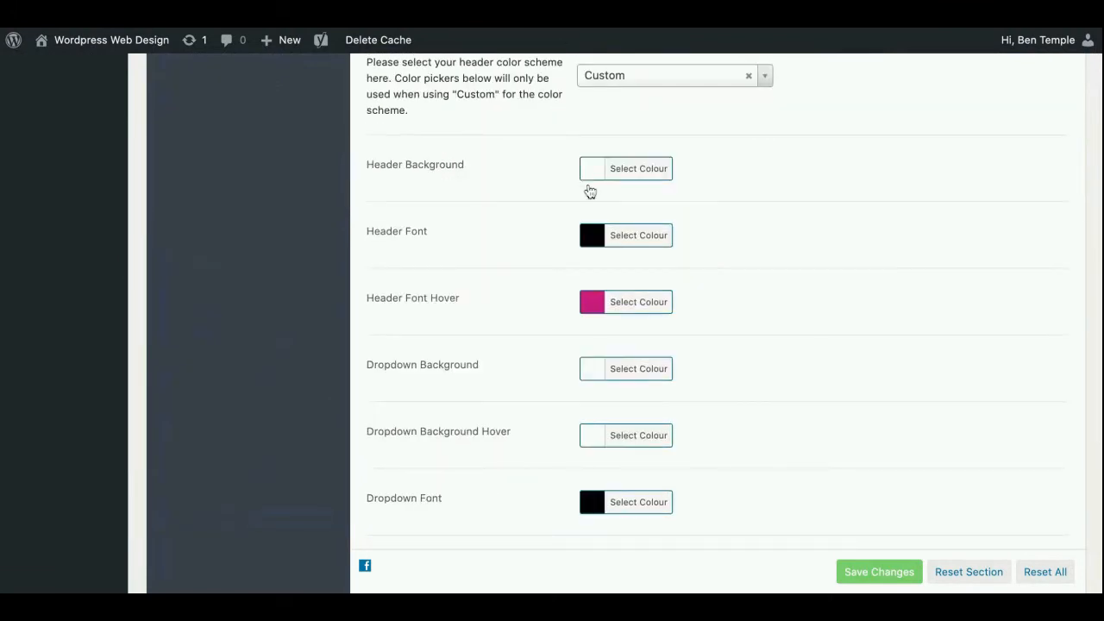
pyautogui.scroll(-1, 562, 239)
pyautogui.scroll(-4, 557, 165)
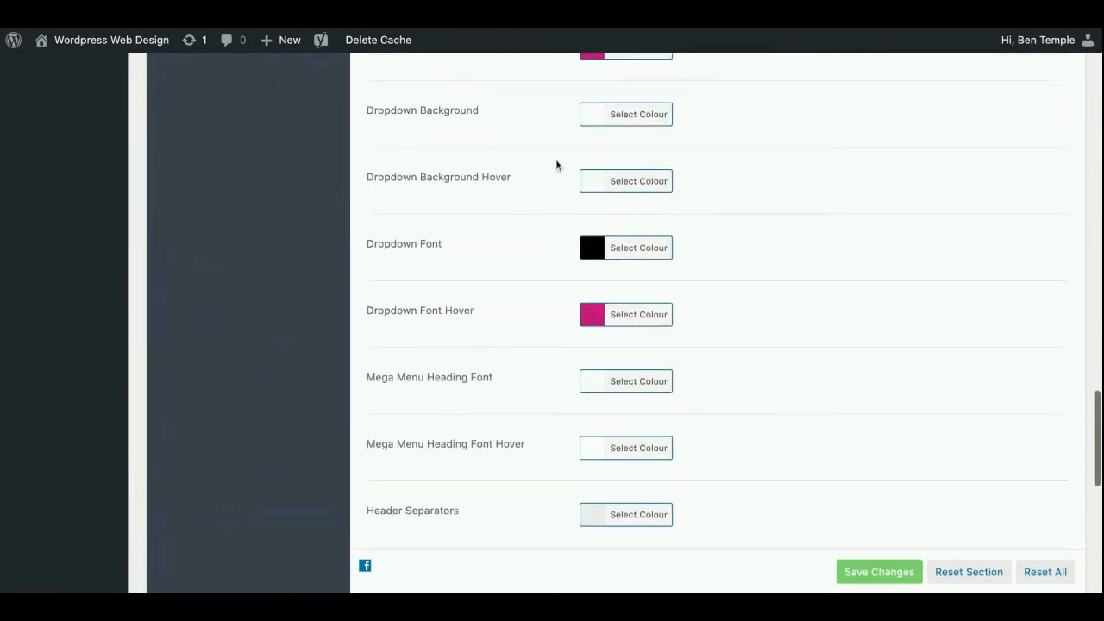
pyautogui.scroll(-4, 555, 159)
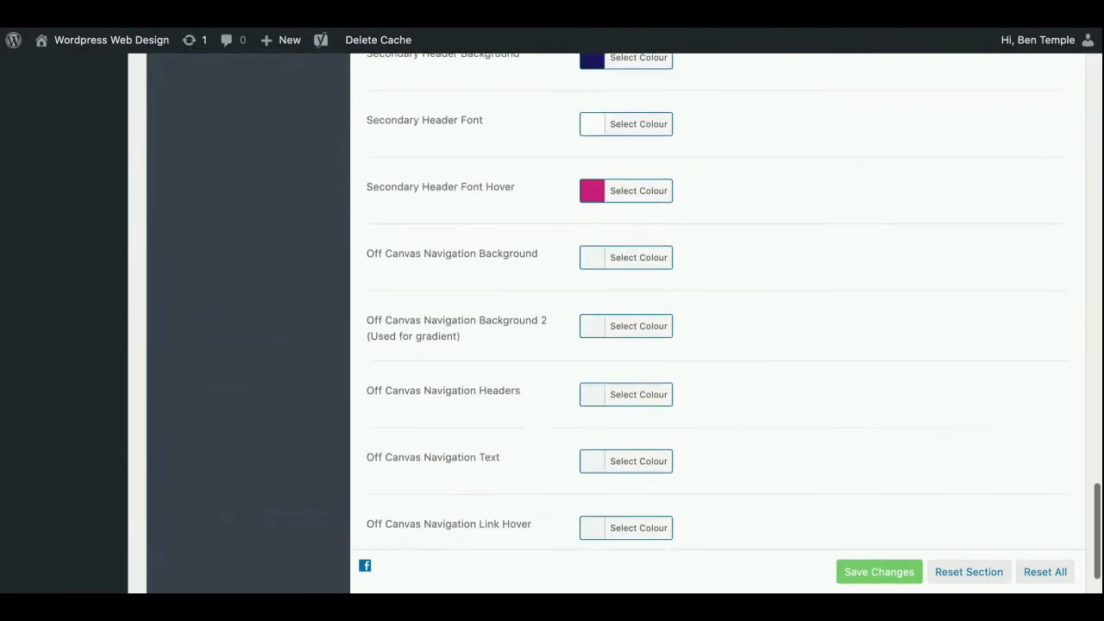
pyautogui.scroll(5, 724, 310)
pyautogui.scroll(4, 725, 311)
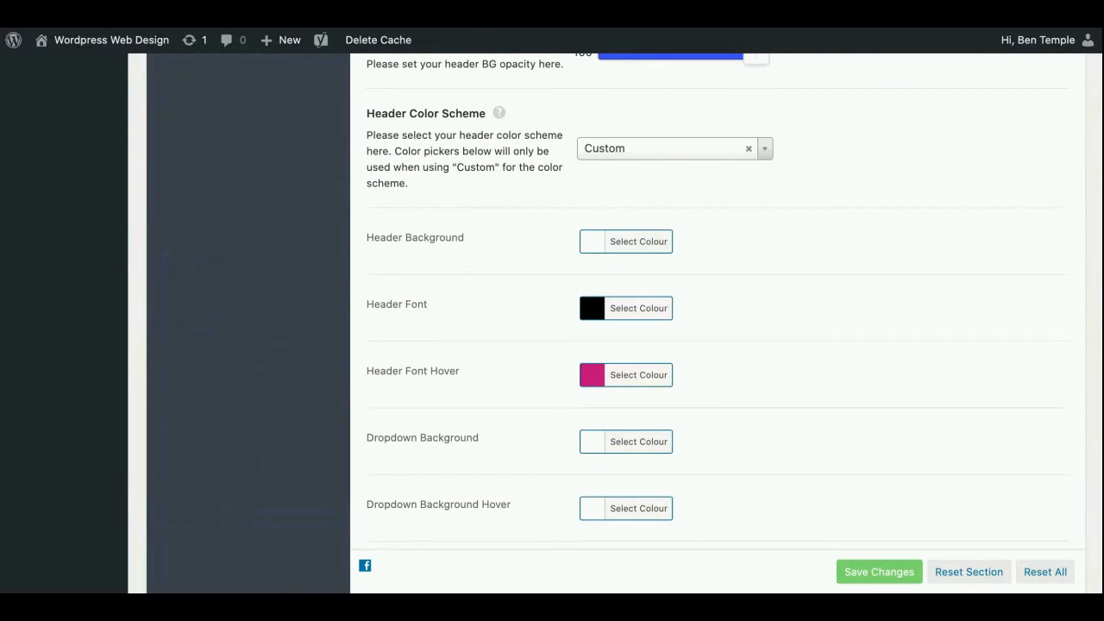
pyautogui.scroll(10, 725, 310)
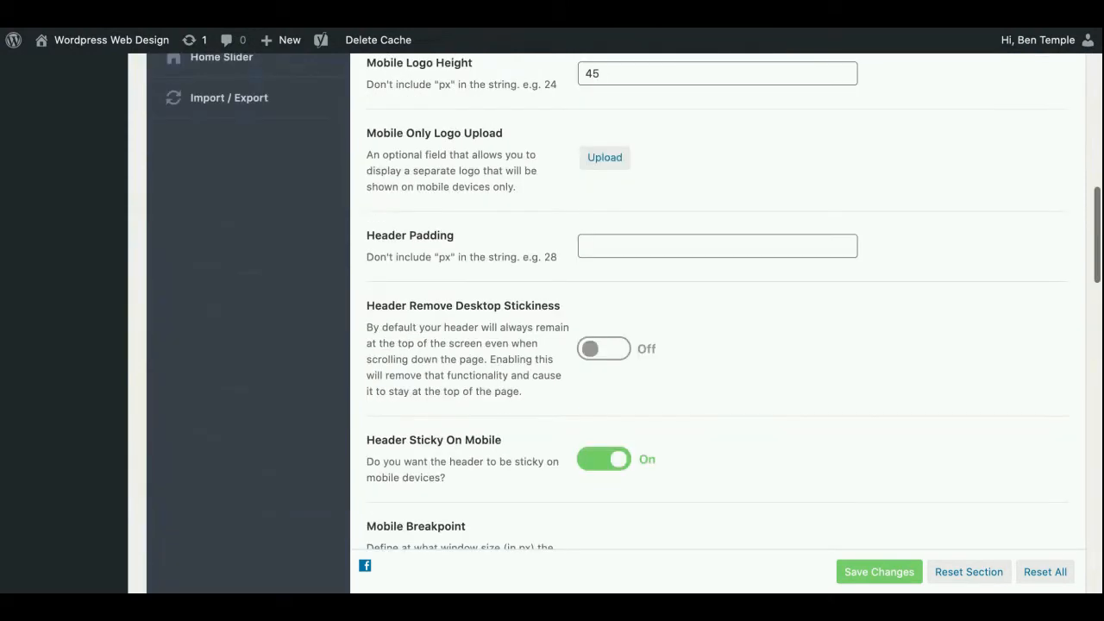
pyautogui.scroll(5, 724, 311)
pyautogui.scroll(3, 528, 168)
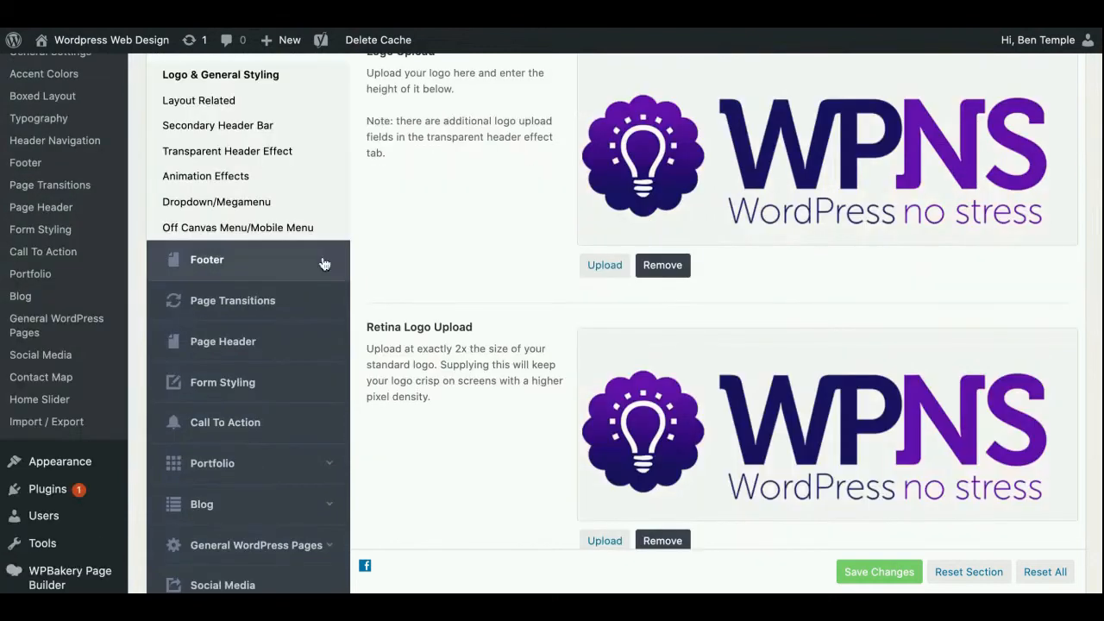
# Open the Layout Related header settings and compare the header layouts, from Default Layout to Left Header
pyautogui.click(217, 134)
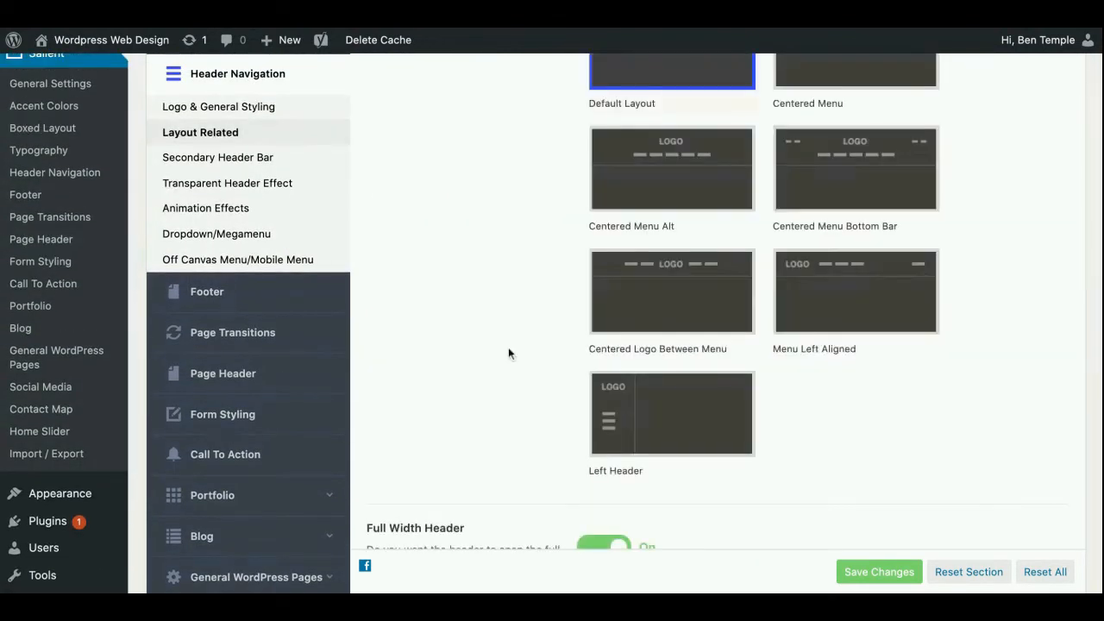
pyautogui.scroll(2, 509, 355)
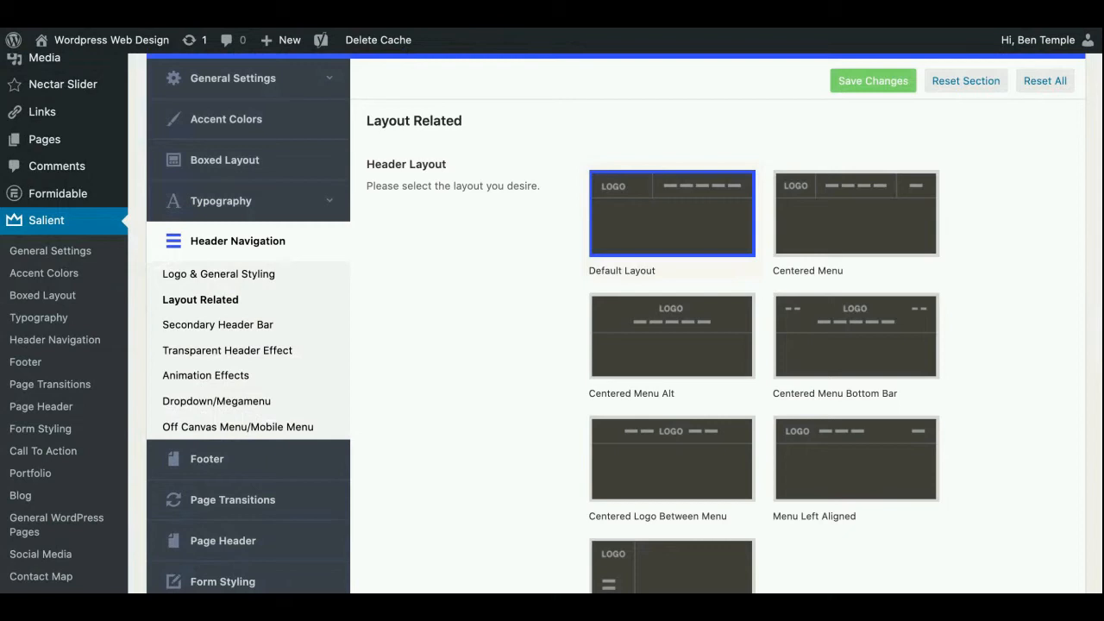
pyautogui.scroll(-3, 523, 444)
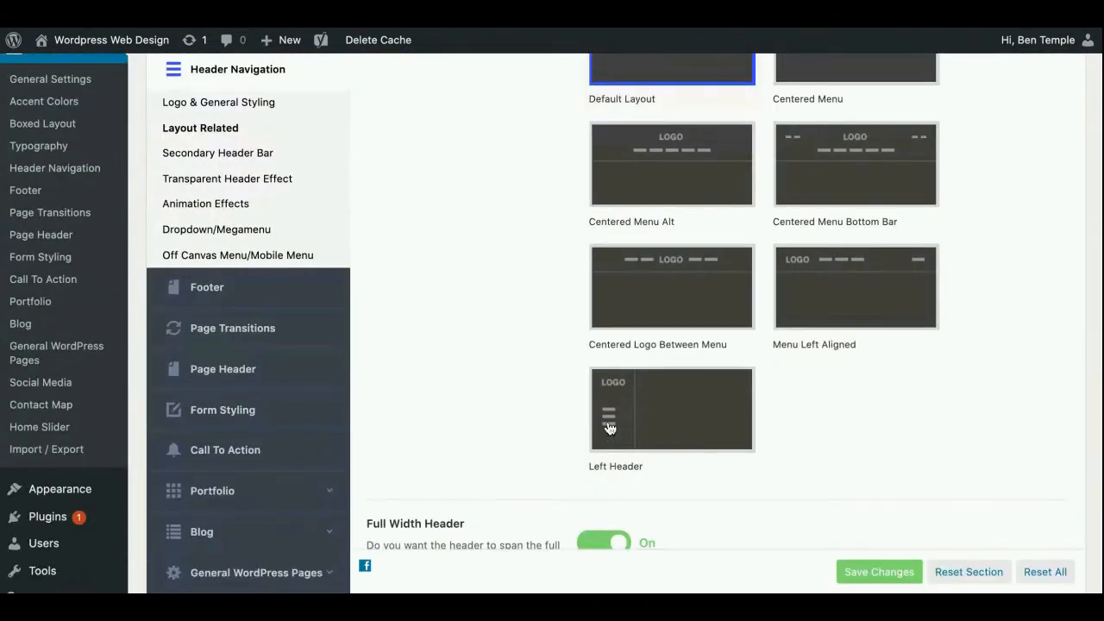
pyautogui.scroll(3, 489, 392)
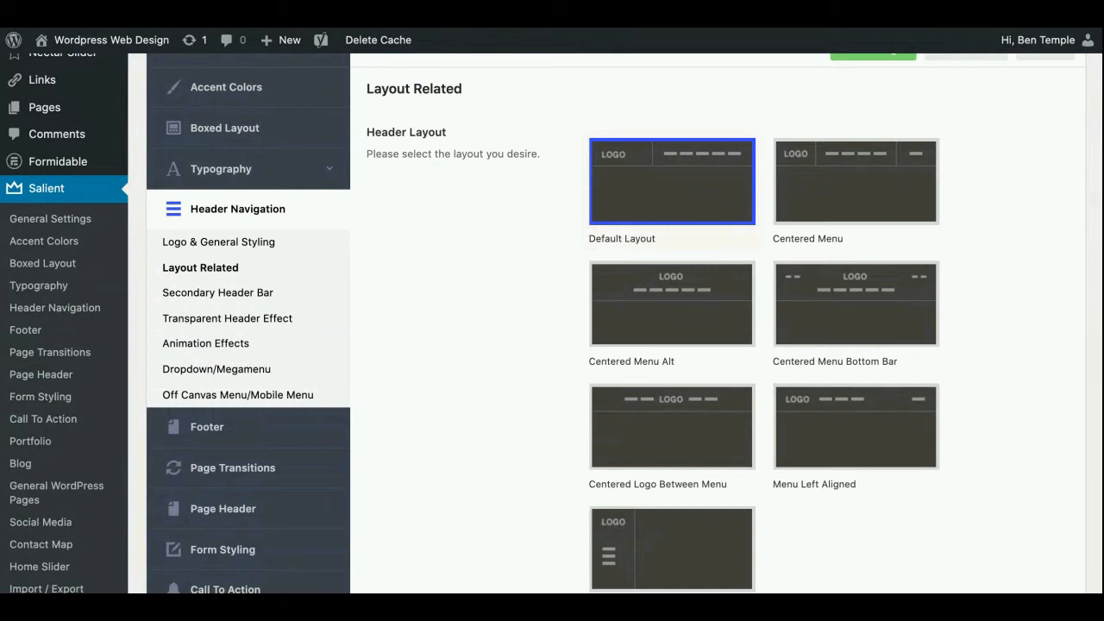
pyautogui.scroll(-2, 521, 235)
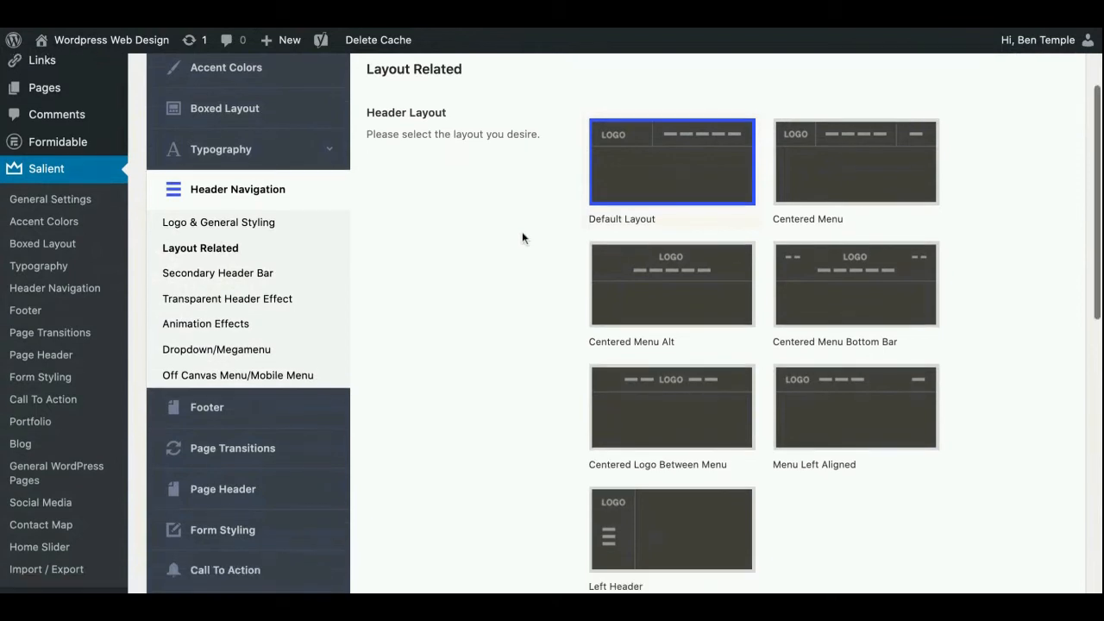
pyautogui.scroll(-1, 522, 238)
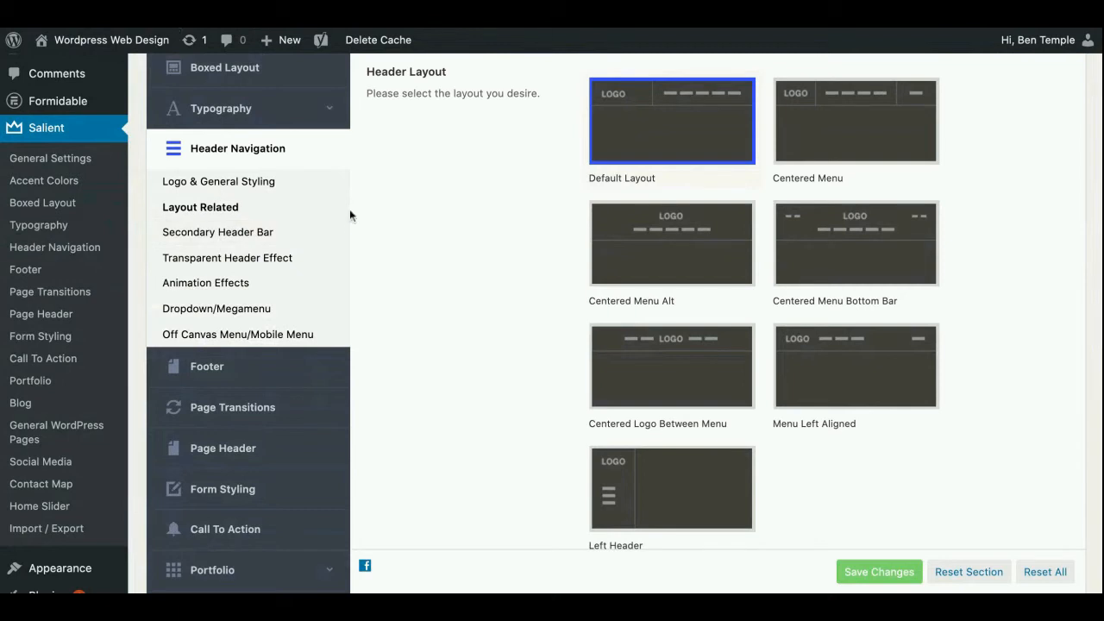
pyautogui.scroll(-5, 433, 177)
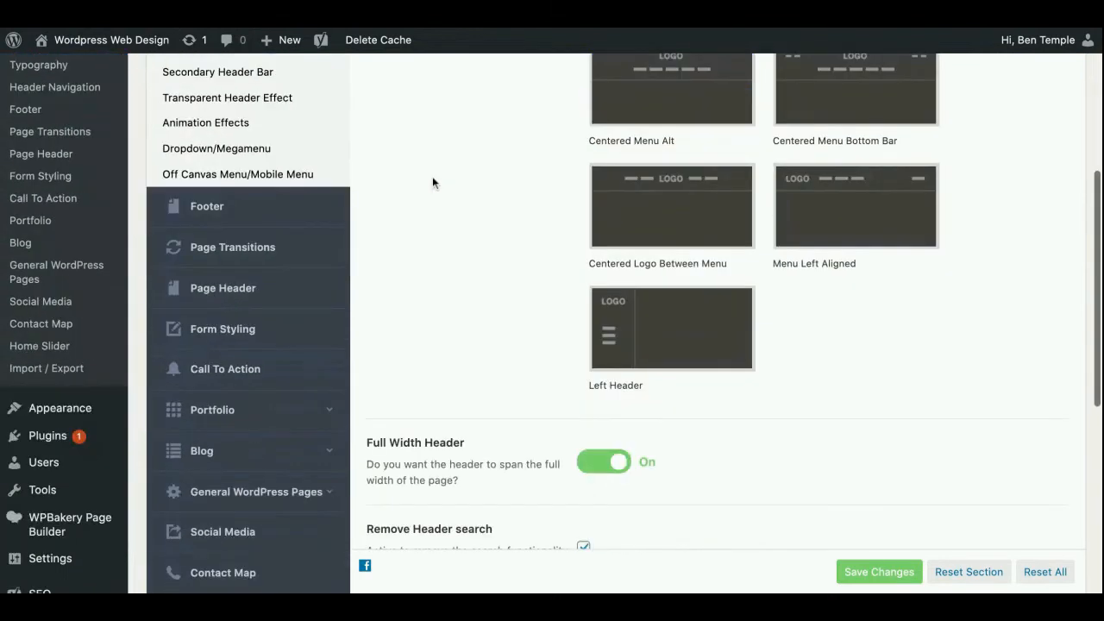
pyautogui.scroll(-5, 288, 199)
# Open the Footer settings and review the main footer area, column layouts and custom footer colour scheme
pyautogui.scroll(3, 498, 316)
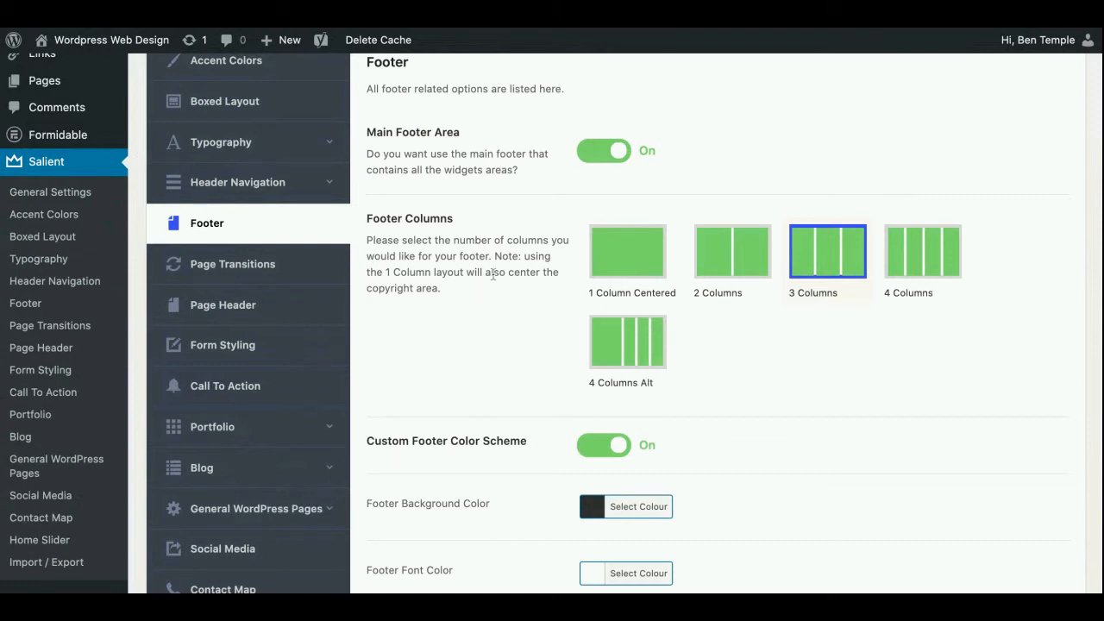
pyautogui.scroll(-1, 492, 274)
pyautogui.scroll(-3, 489, 256)
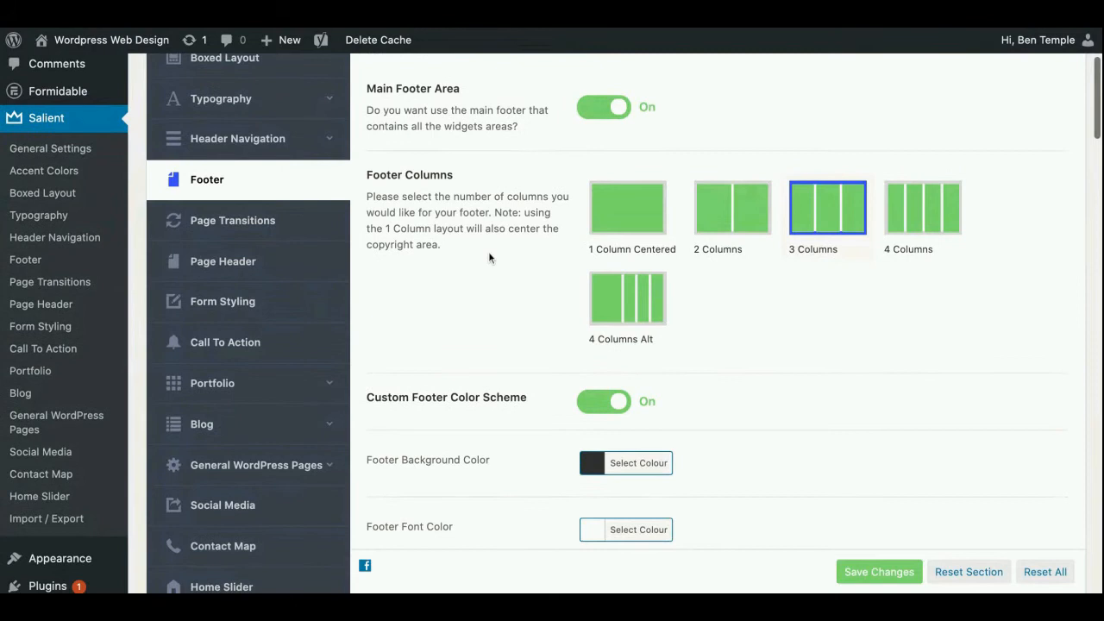
pyautogui.scroll(-5, 488, 256)
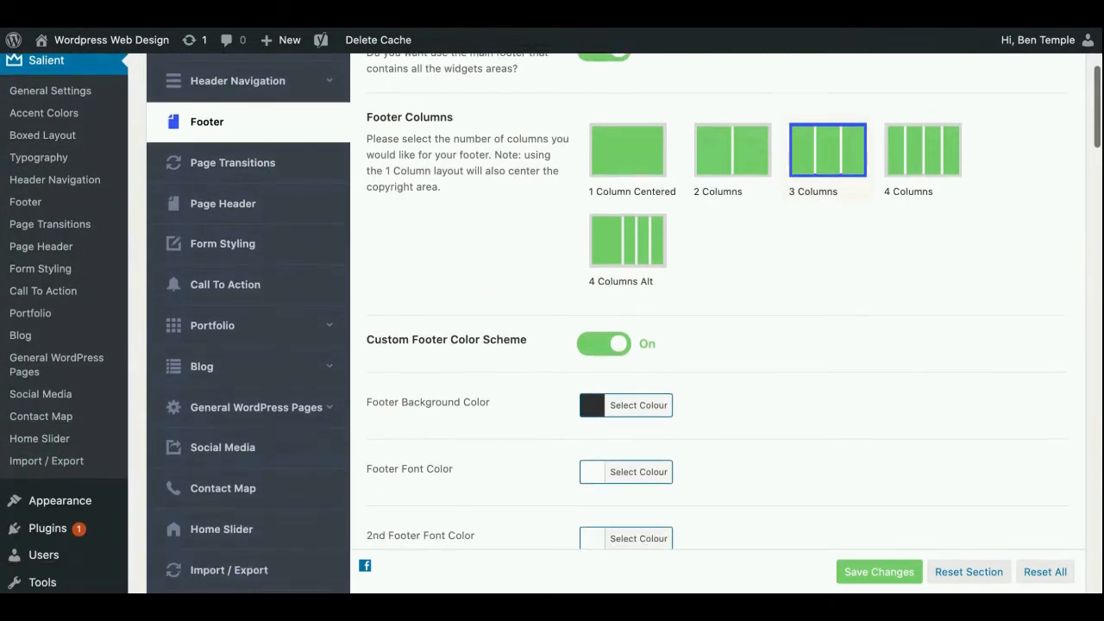
pyautogui.scroll(-10, 296, 283)
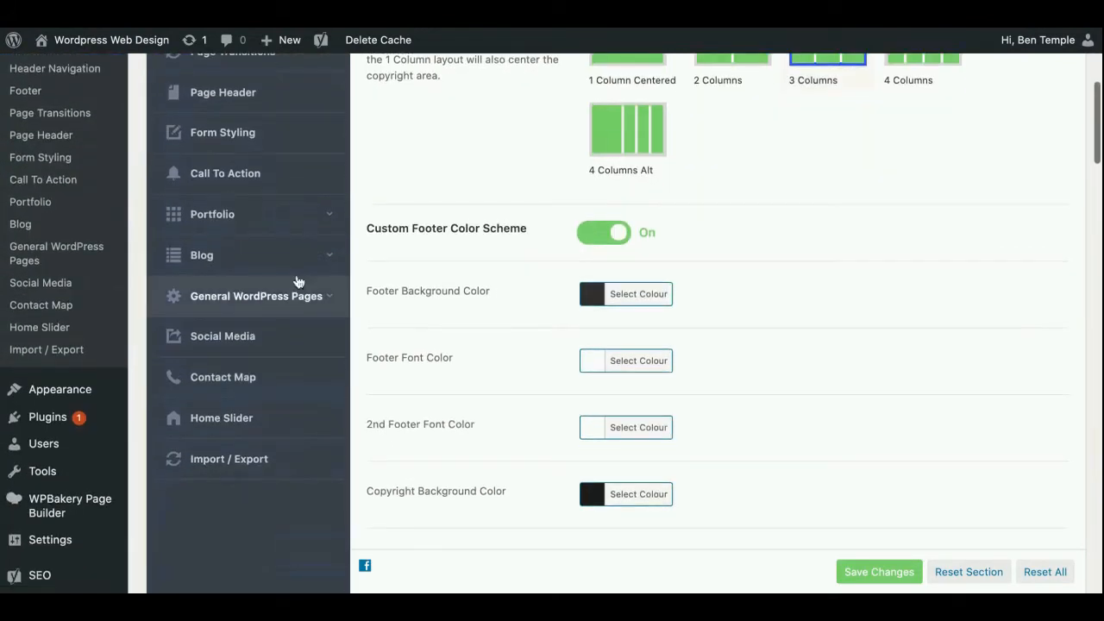
# Open the Blog styling settings and view the available Blog Type formats without choosing another one
pyautogui.click(287, 262)
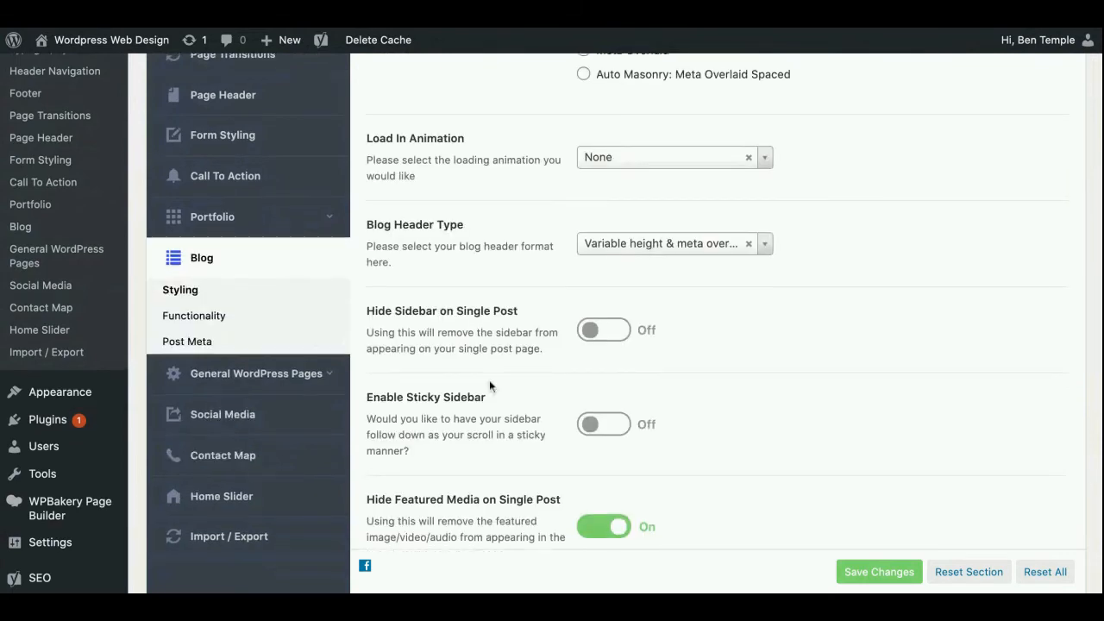
pyautogui.scroll(10, 490, 381)
pyautogui.click(765, 258)
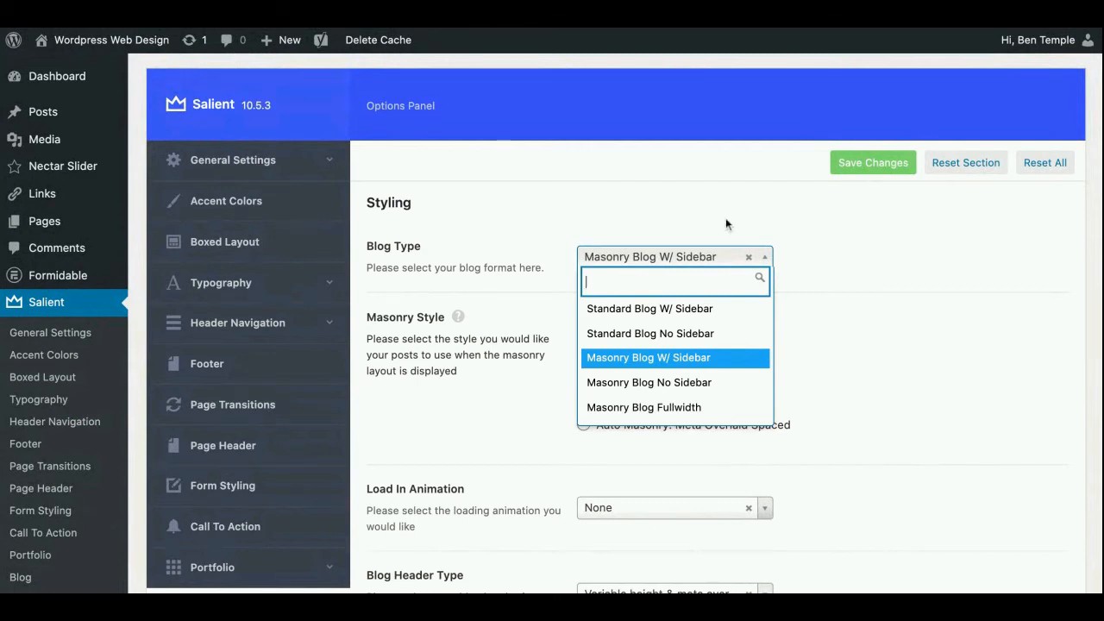
pyautogui.click(877, 271)
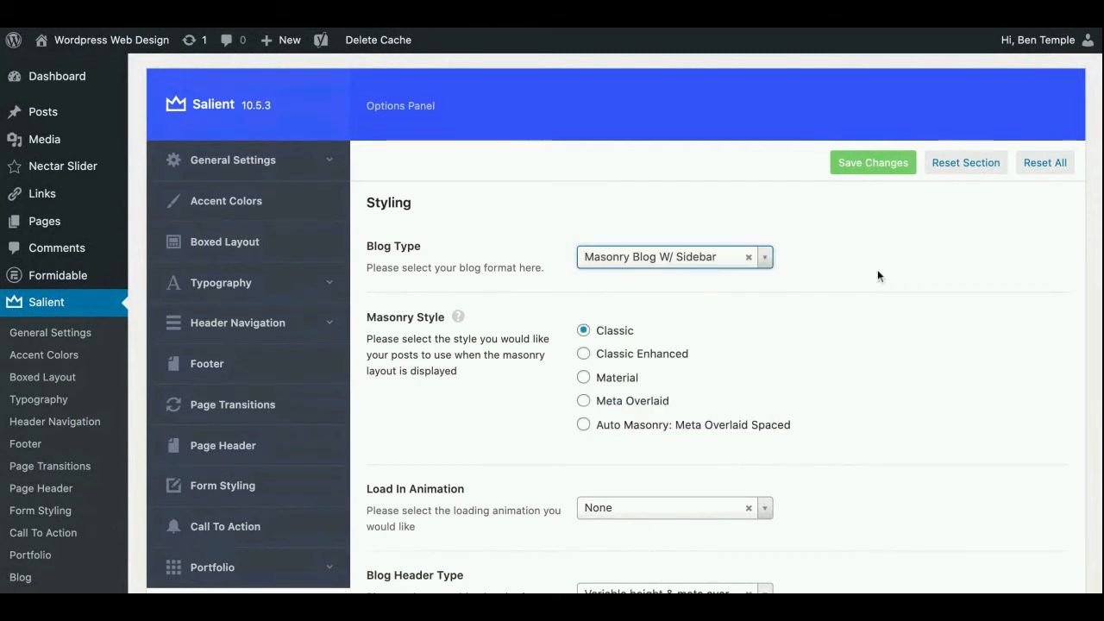
# Review the blog's masonry style, load-in animation, header type, sidebar and featured media options
pyautogui.scroll(-5, 457, 359)
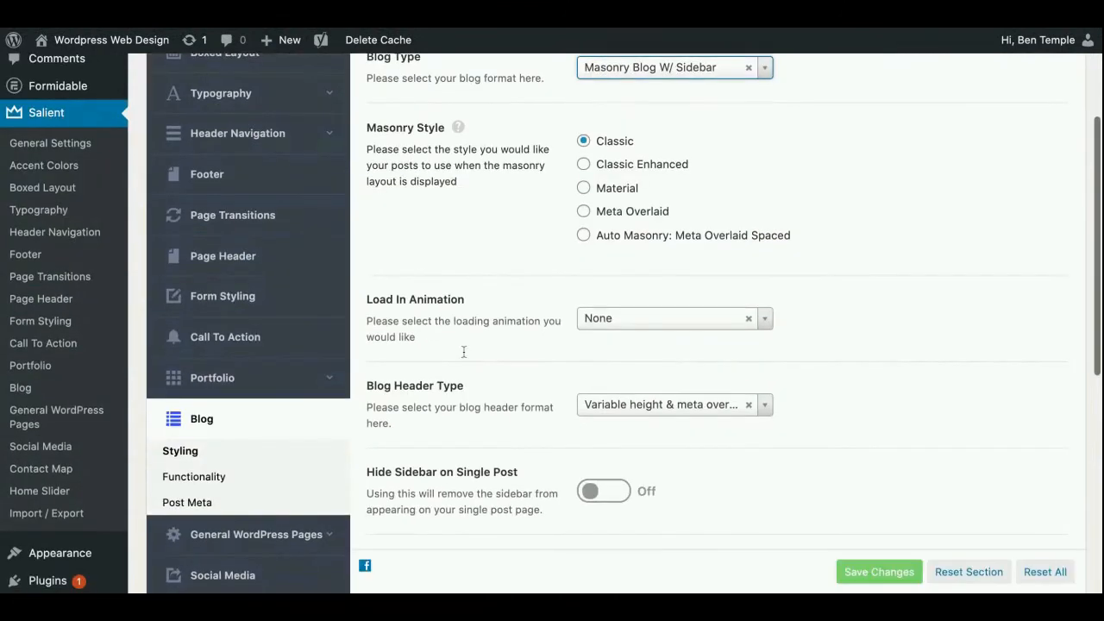
pyautogui.scroll(-5, 232, 267)
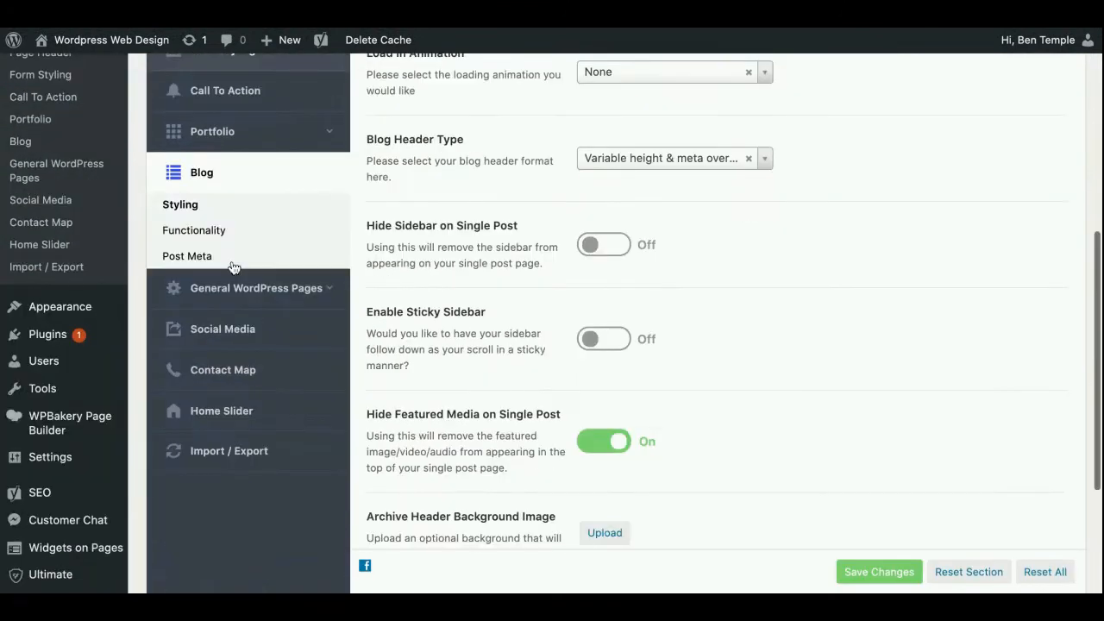
pyautogui.scroll(-2, 232, 266)
# Open the Social Media settings and look through the profile URL fields, from Facebook to Spotify
pyautogui.click(266, 259)
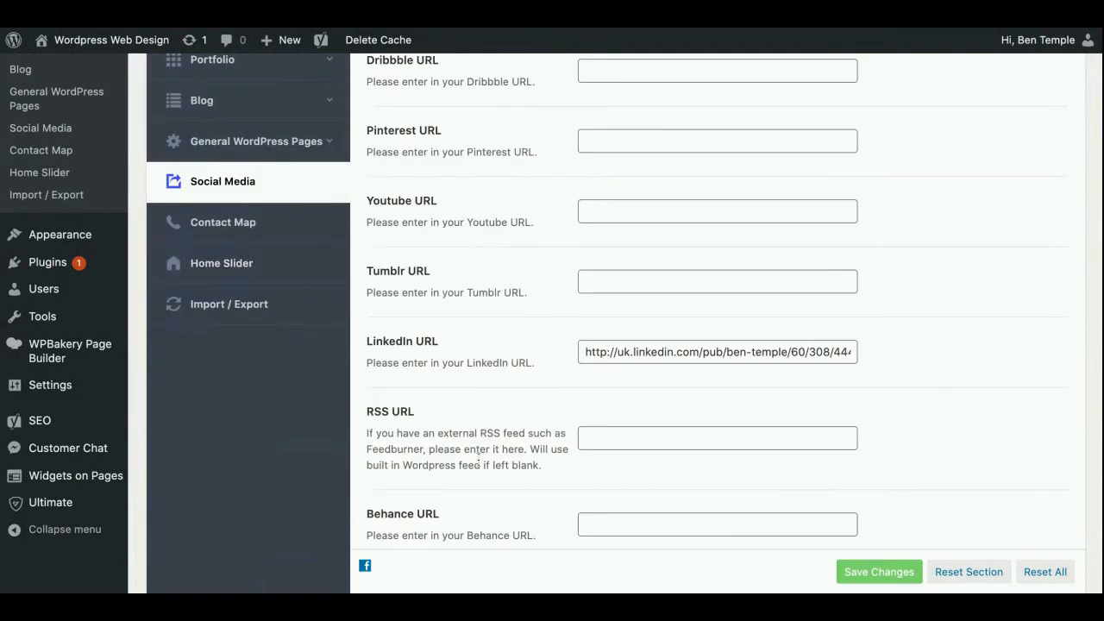
pyautogui.scroll(5, 519, 463)
pyautogui.scroll(3, 519, 463)
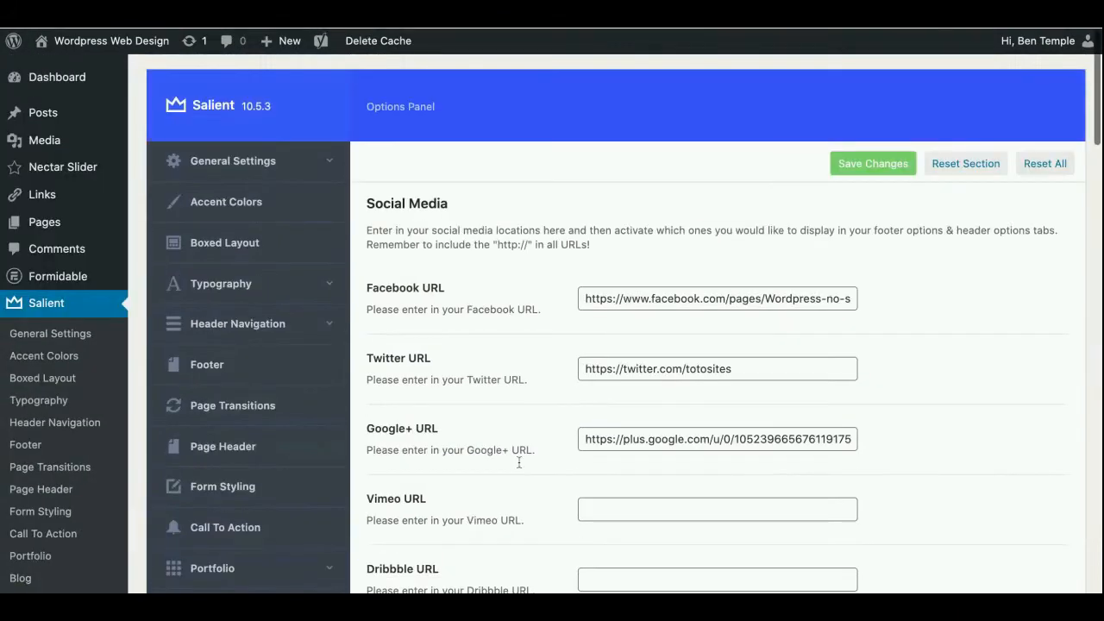
pyautogui.scroll(-10, 519, 463)
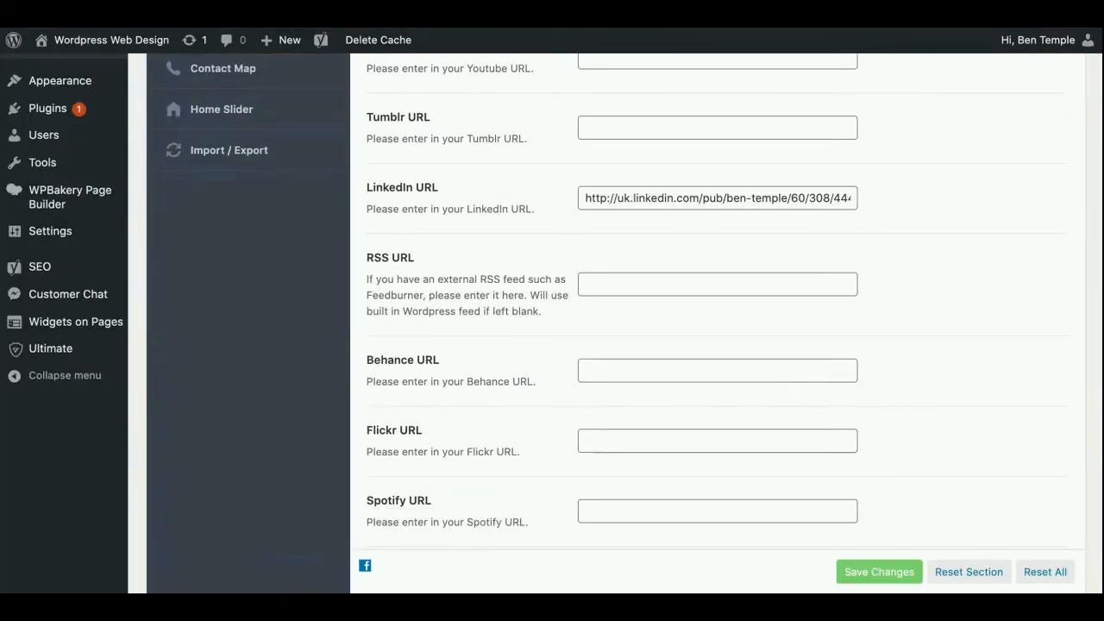
# Look through the remaining Social Media profile URL fields, from Instagram and GitHub down to WhatsApp and the email link
pyautogui.scroll(-12, 718, 302)
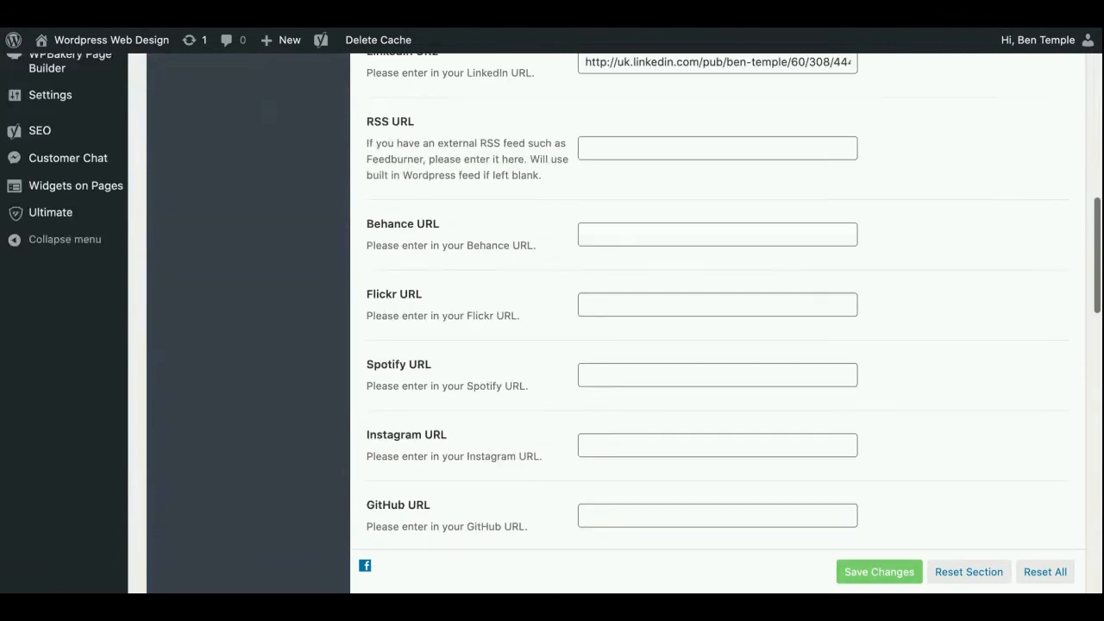
pyautogui.scroll(-5, 718, 302)
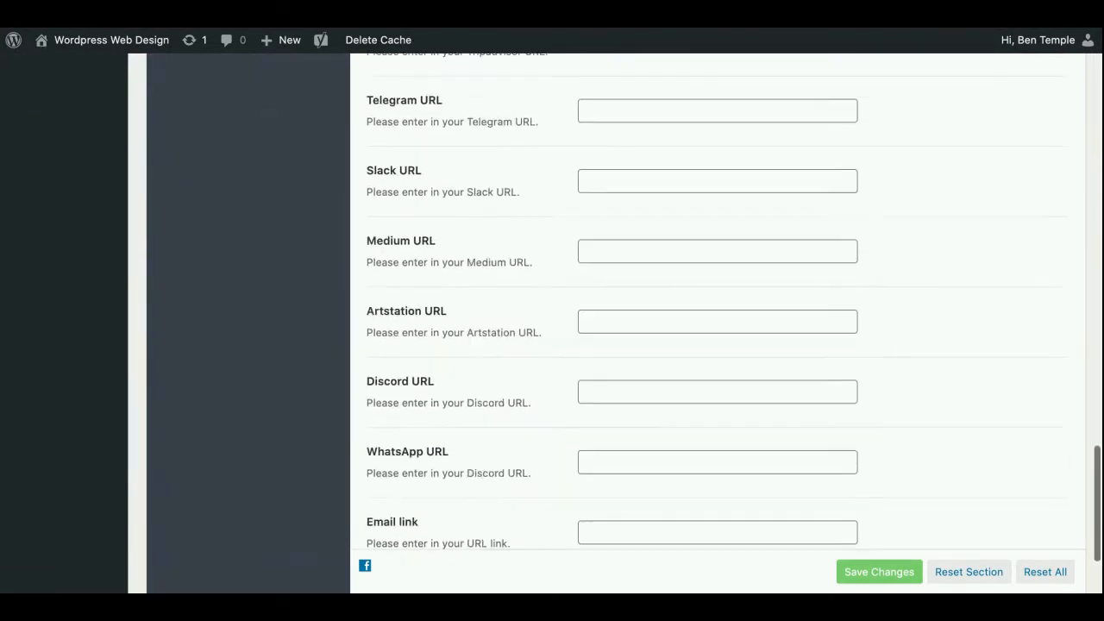
pyautogui.scroll(5, 718, 301)
pyautogui.scroll(15, 718, 302)
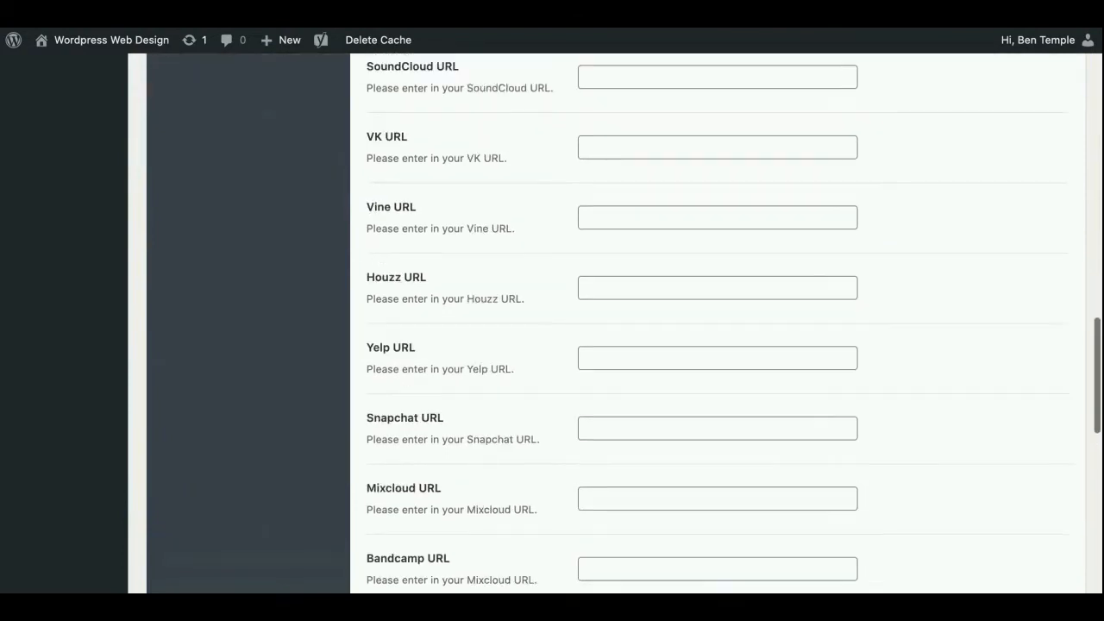
pyautogui.scroll(8, 256, 313)
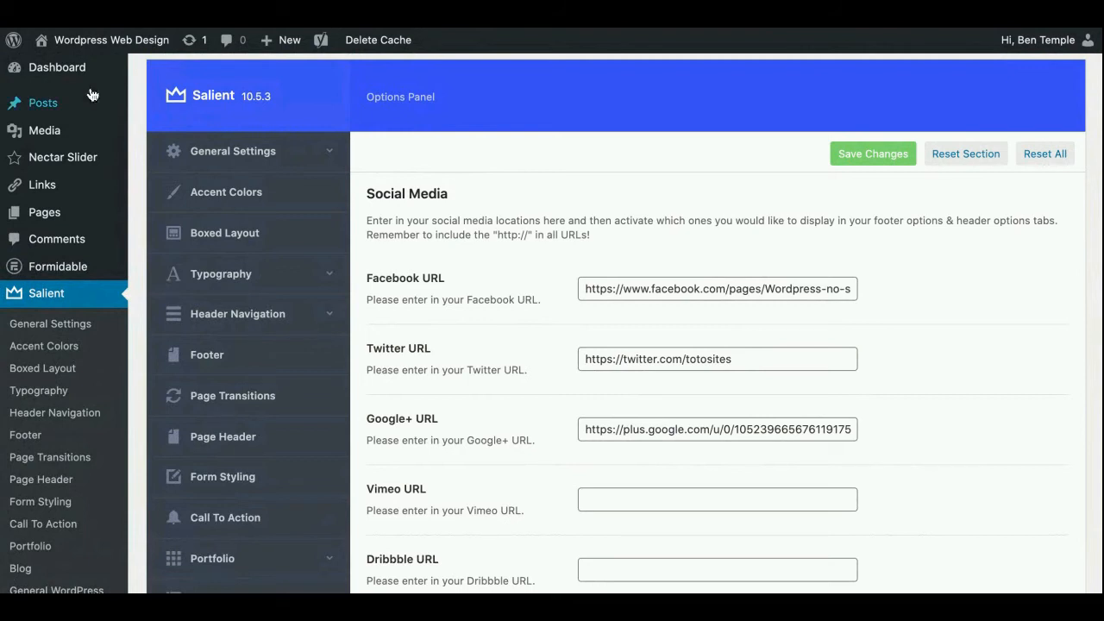
# Open the untitled draft from the list of pages and delete its image and all of its body text
pyautogui.moveTo(50, 221)
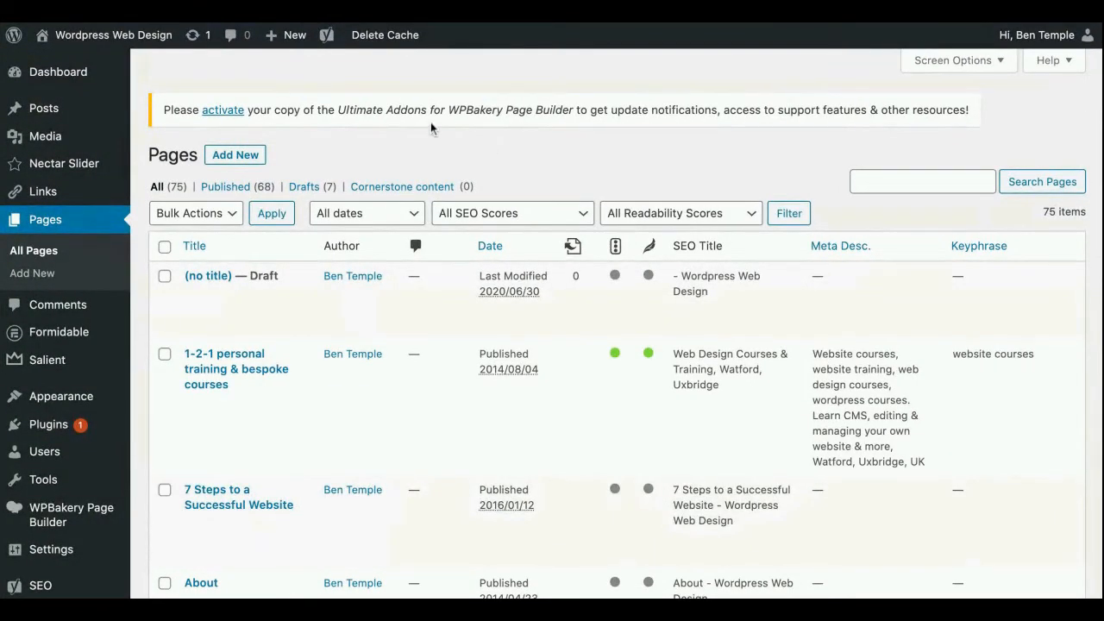
pyautogui.click(206, 276)
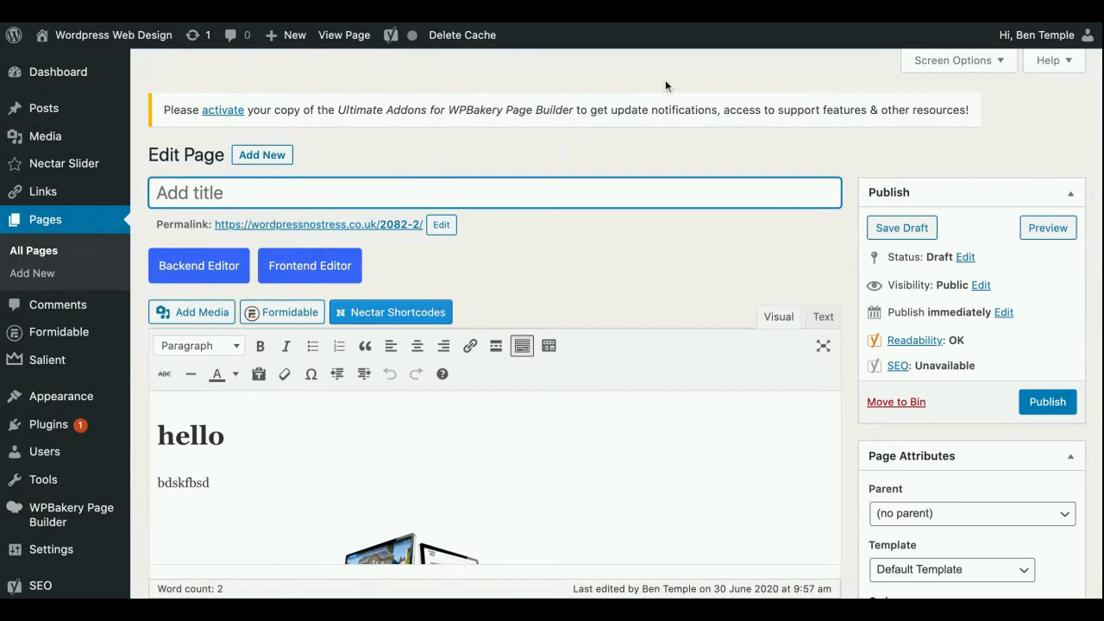
pyautogui.scroll(-2, 473, 445)
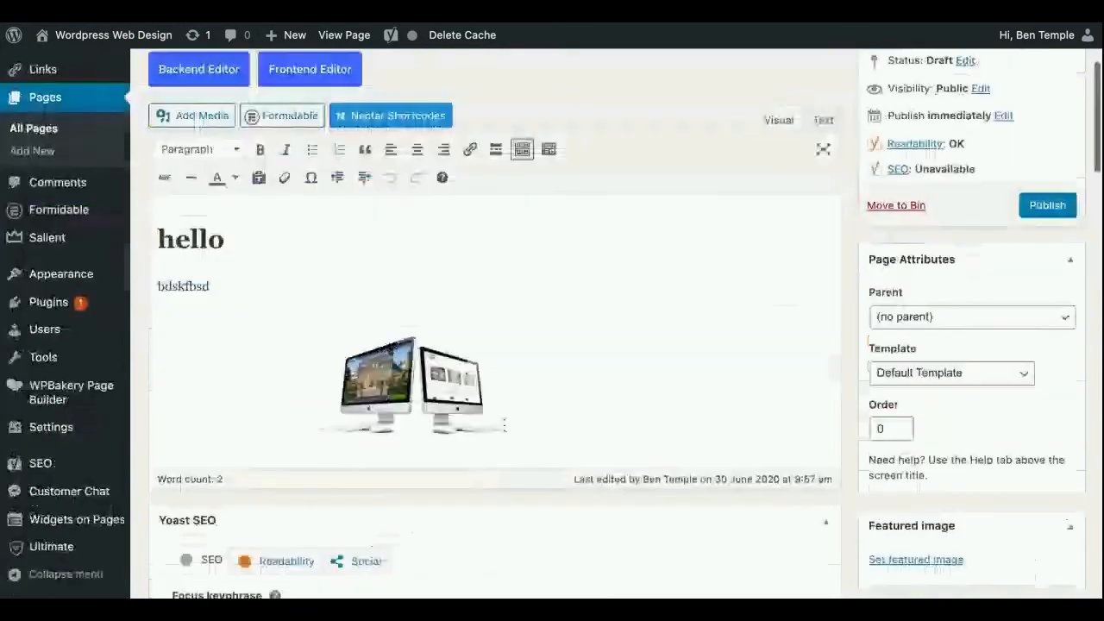
pyautogui.click(505, 425)
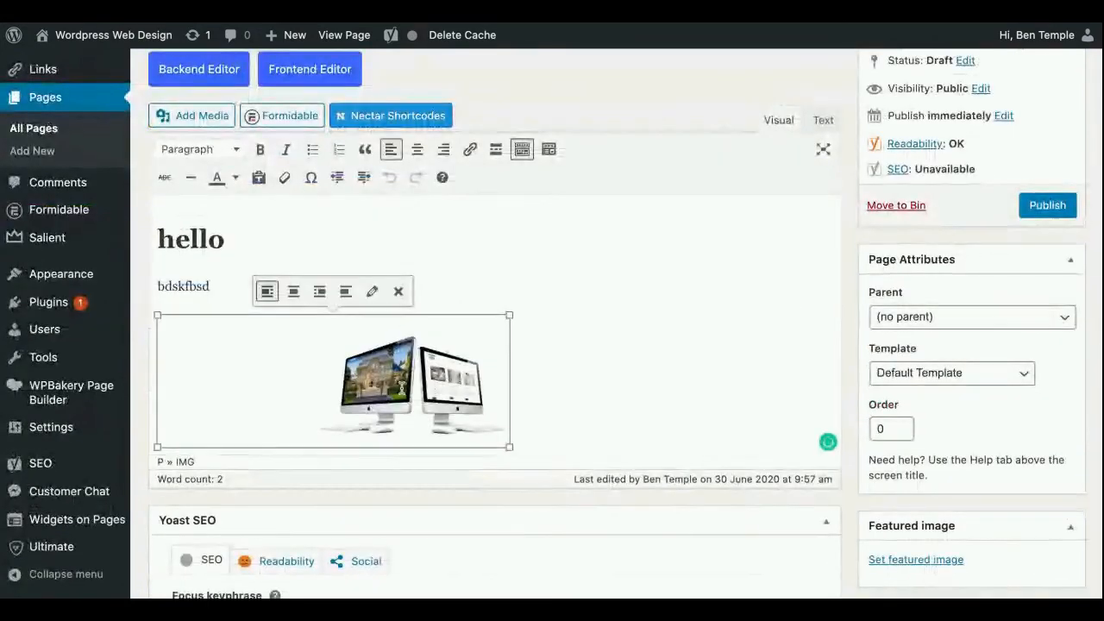
pyautogui.press('Delete')
pyautogui.hotkey('ctrl', 'a')
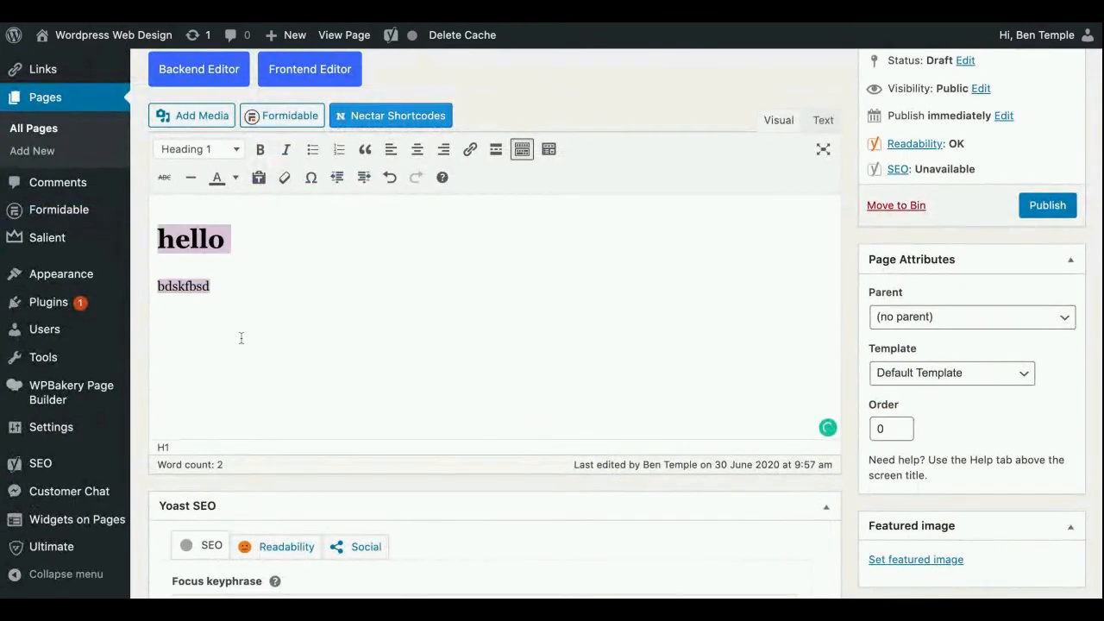
pyautogui.press('Delete')
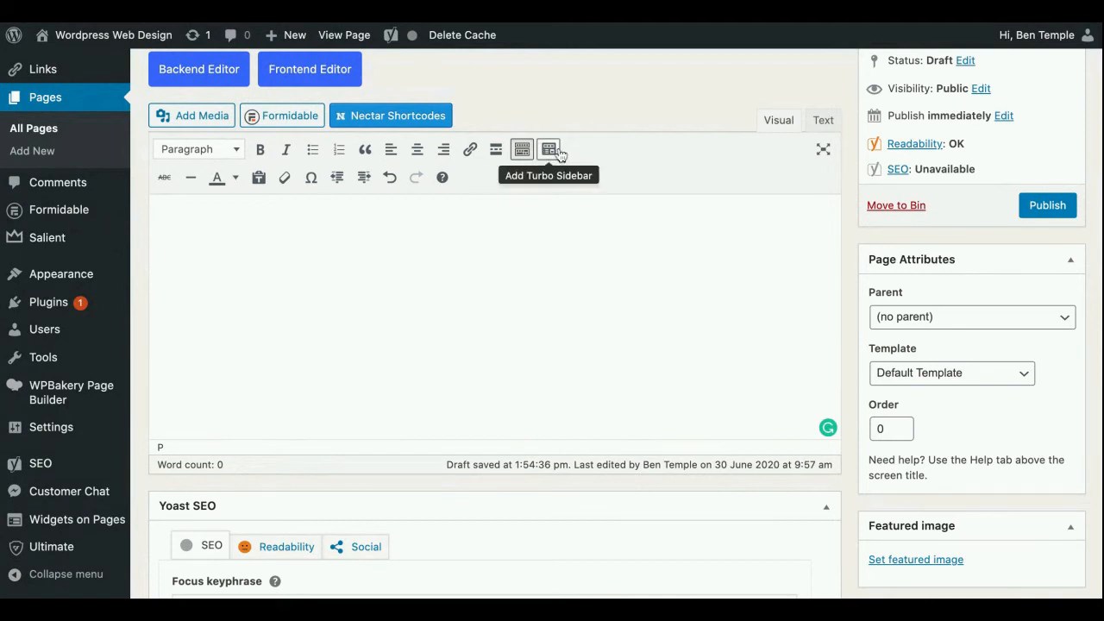
# Write "Heading" and "subtext ksdjnfkjwbflhwbf" as two separate paragraphs in the page body
pyautogui.scroll(1, 556, 159)
pyautogui.scroll(5, 558, 185)
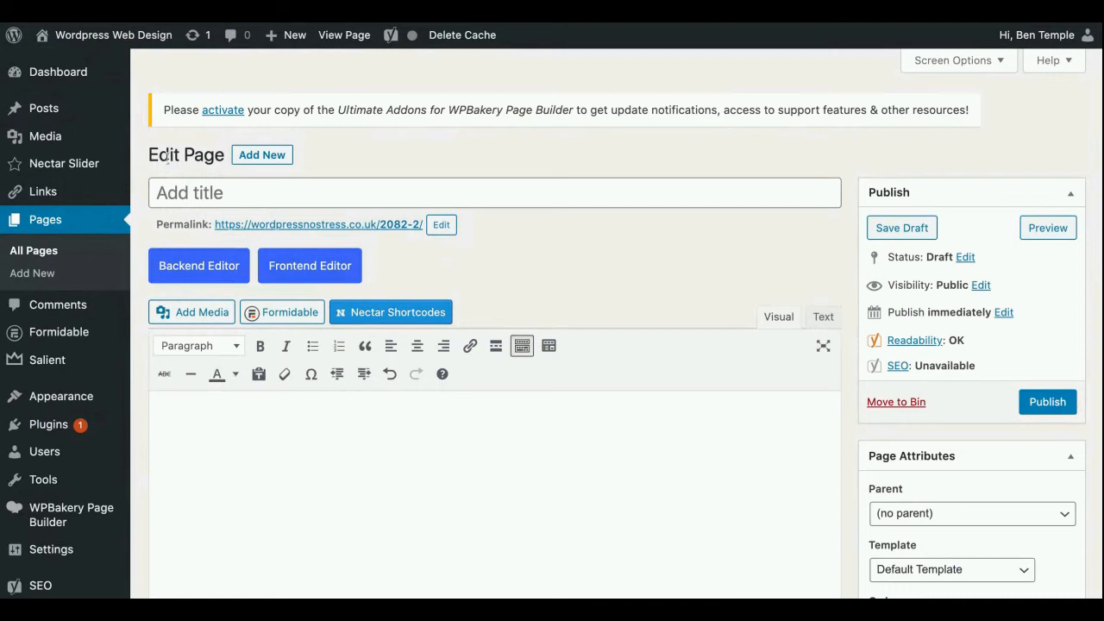
pyautogui.click(216, 193)
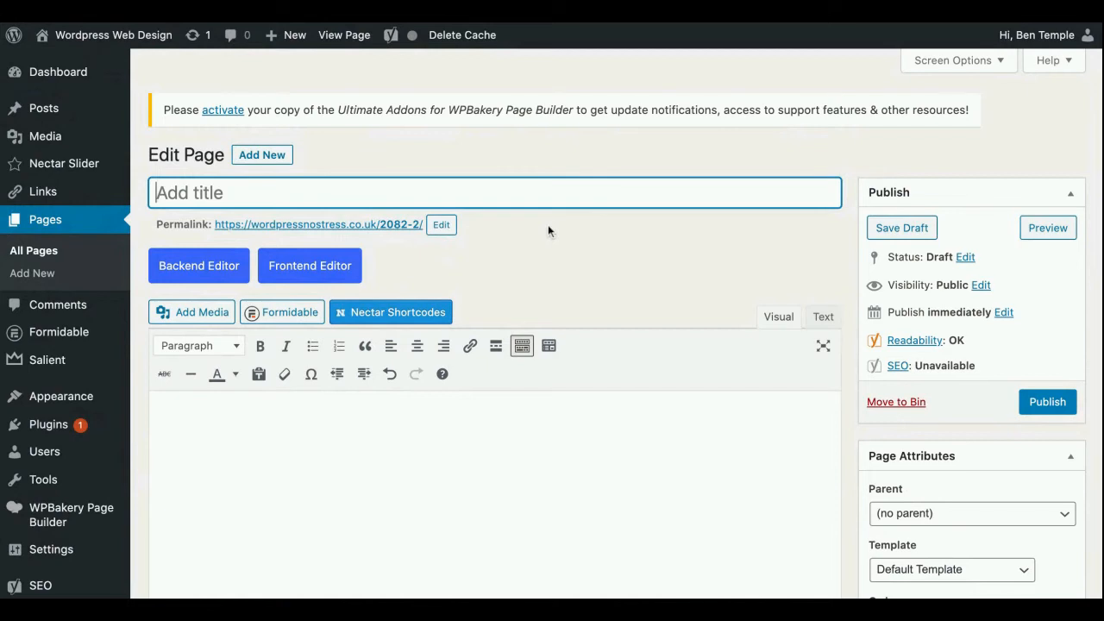
pyautogui.scroll(-3, 548, 224)
pyautogui.click(512, 308)
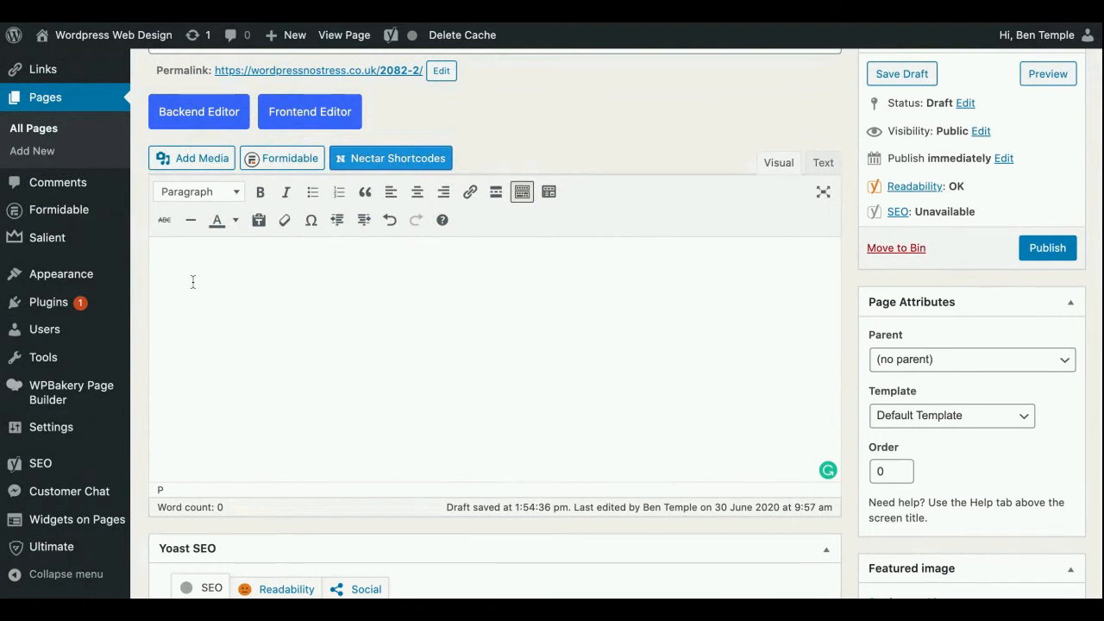
pyautogui.write('Heading')
pyautogui.press('Return')
pyautogui.write('subtext ksdjnfkjwbflhwbf')
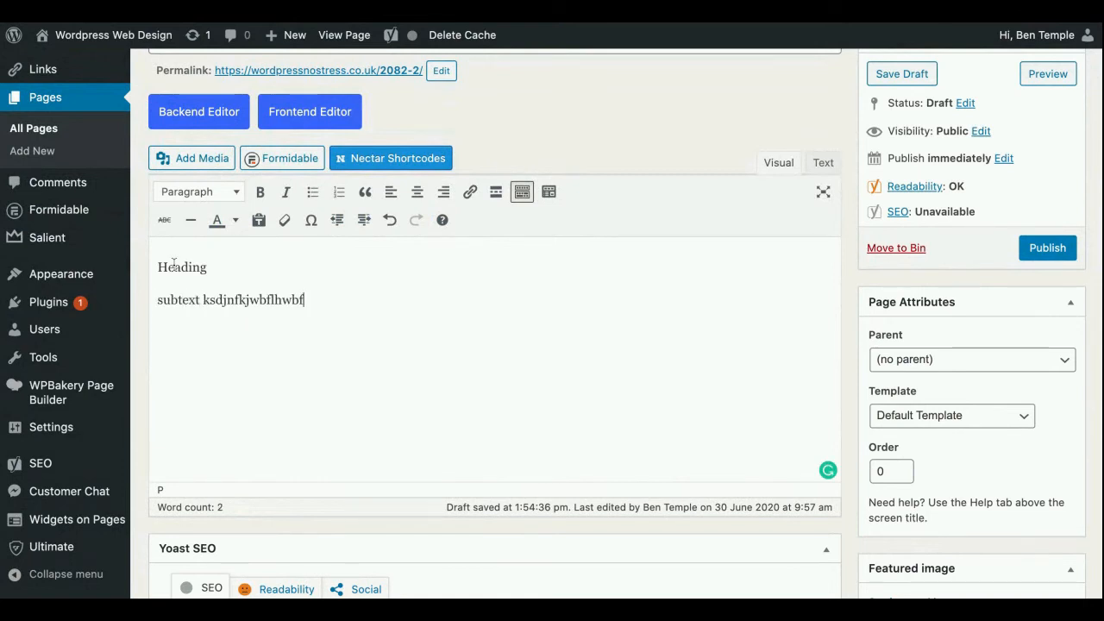
# Format the "Heading" line in the page body as Heading 1
pyautogui.doubleClick(252, 273)
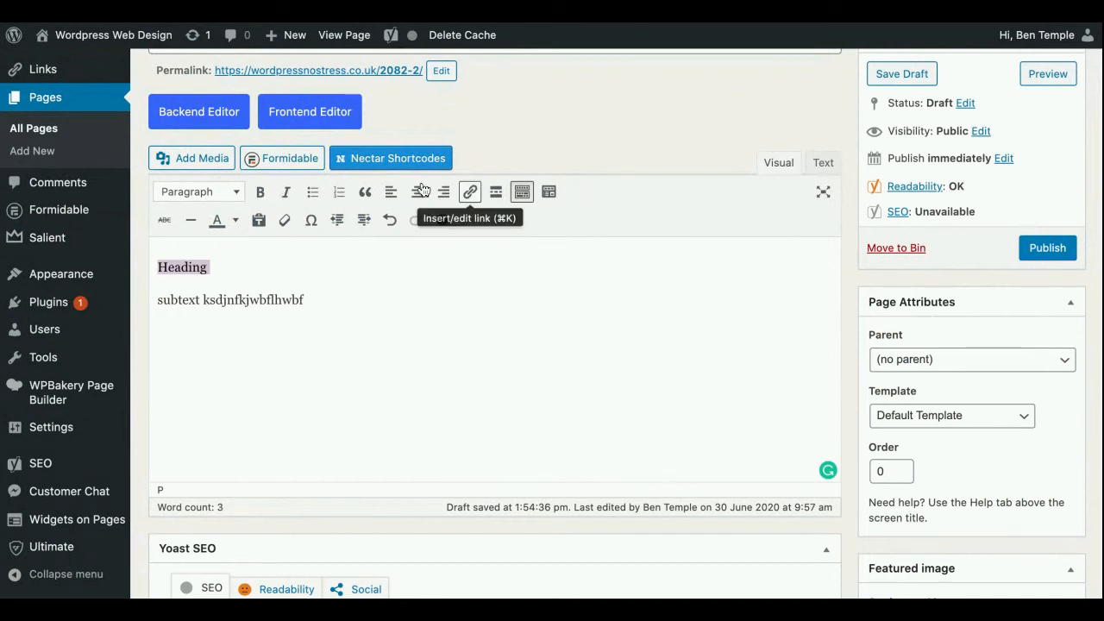
pyautogui.click(236, 193)
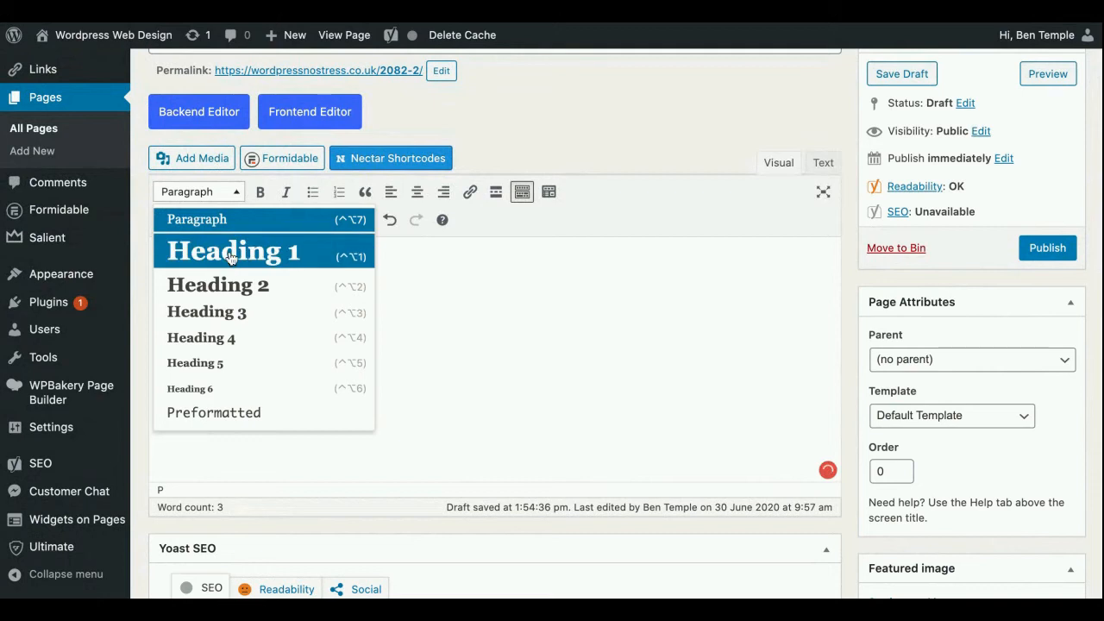
pyautogui.click(238, 251)
pyautogui.click(336, 283)
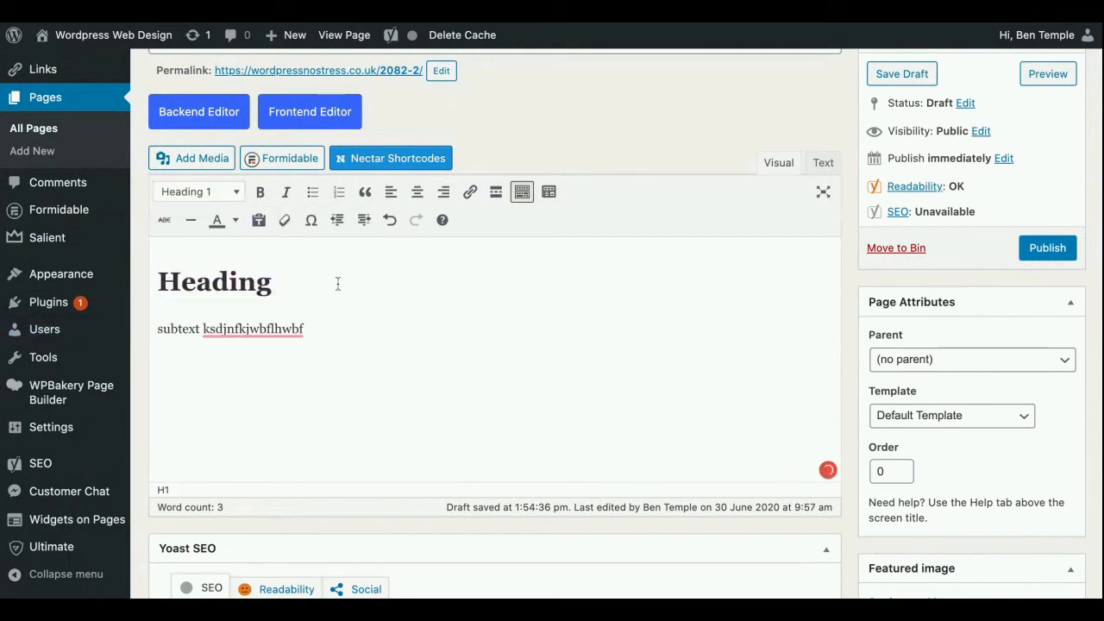
# Try bold and centre alignment on the subtext line, and return it to regular, left-aligned text
pyautogui.moveTo(270, 328)
pyautogui.tripleClick(335, 331)
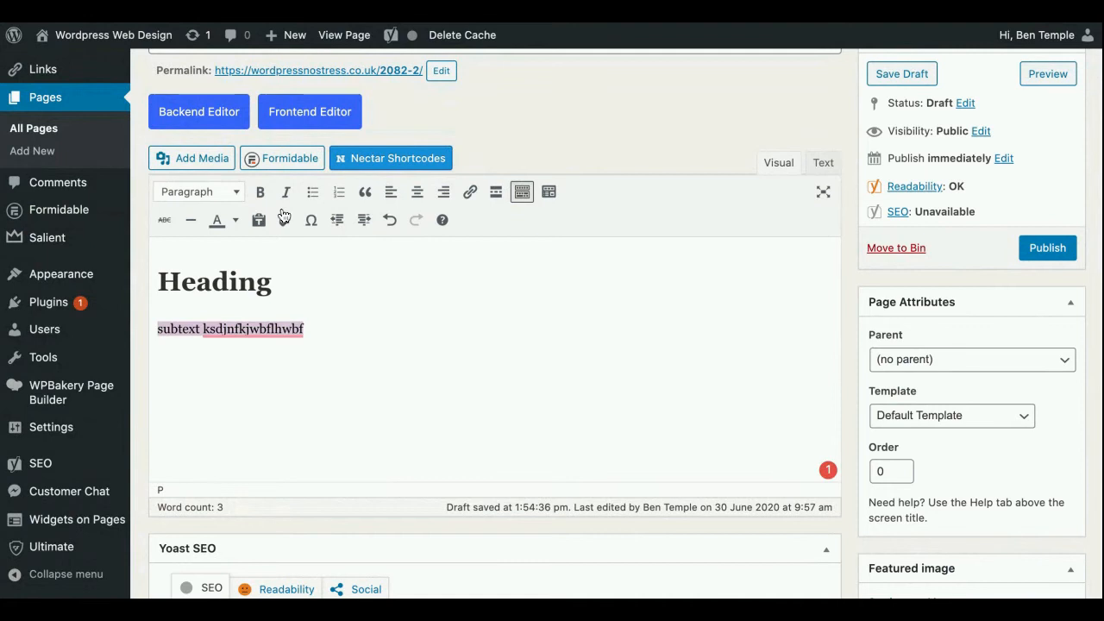
pyautogui.click(260, 192)
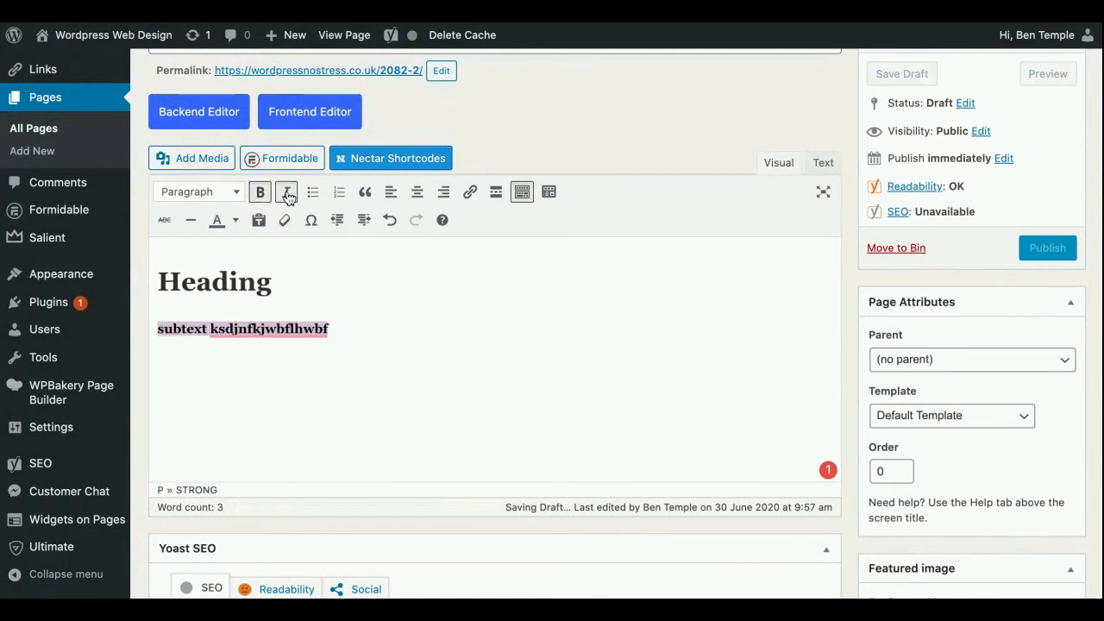
pyautogui.click(260, 192)
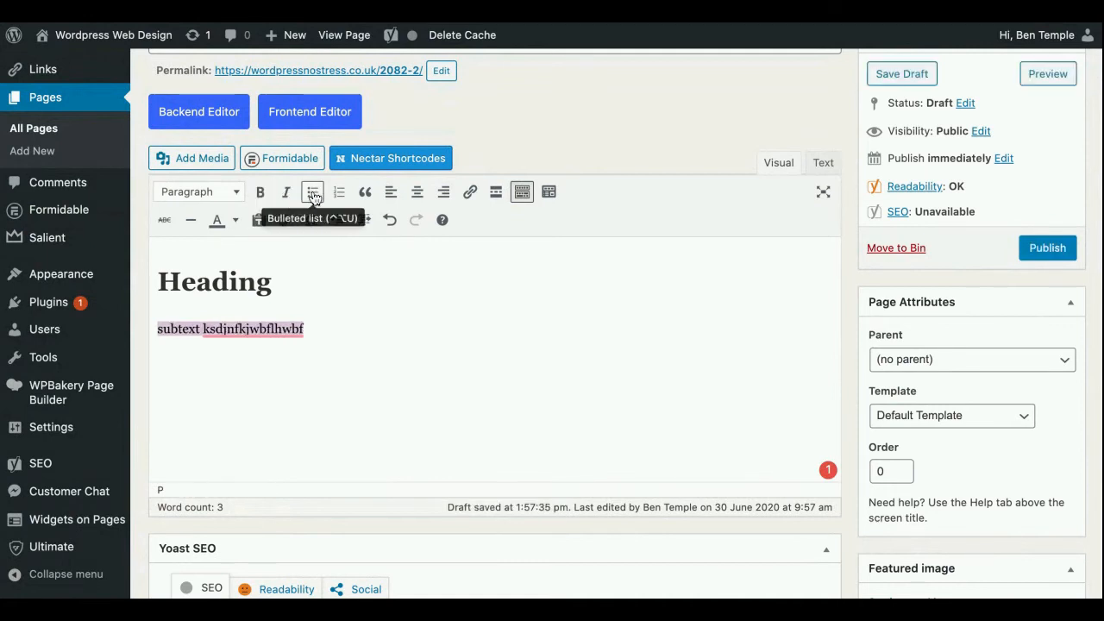
pyautogui.click(416, 191)
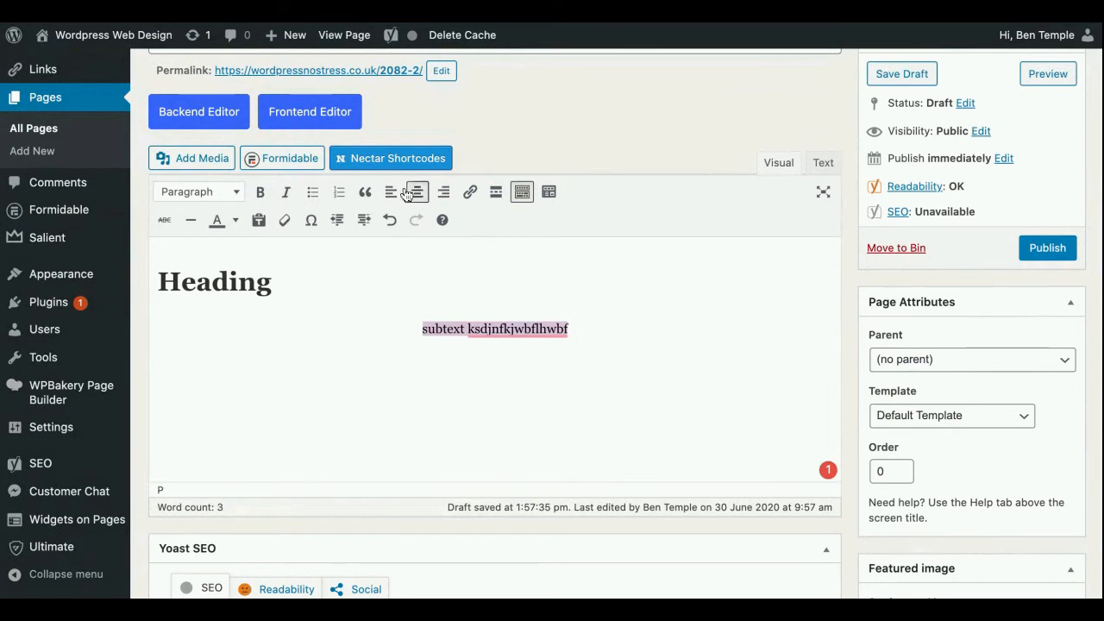
pyautogui.click(395, 193)
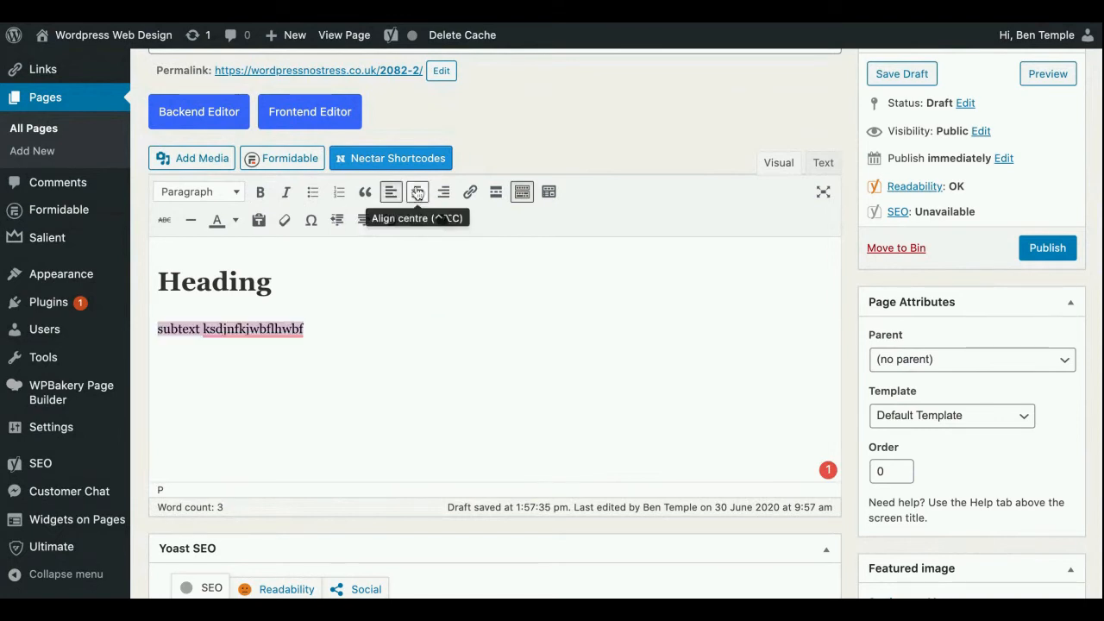
# Start a link on the subtext line and search the site's existing content for "WORDPRESS"
pyautogui.click(470, 192)
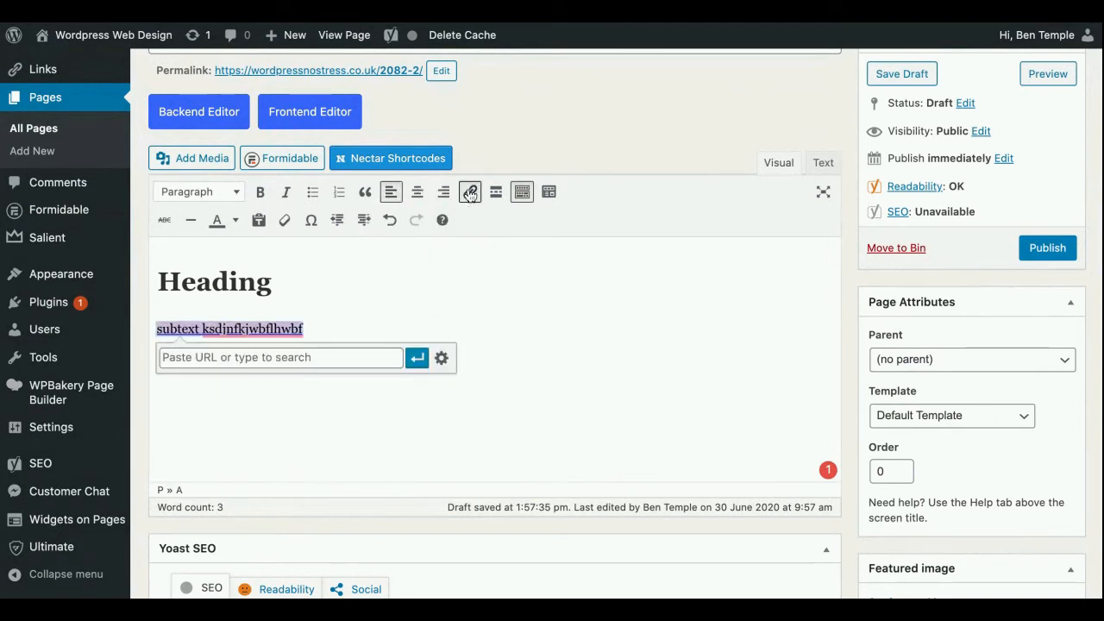
pyautogui.write('WORDPRESS')
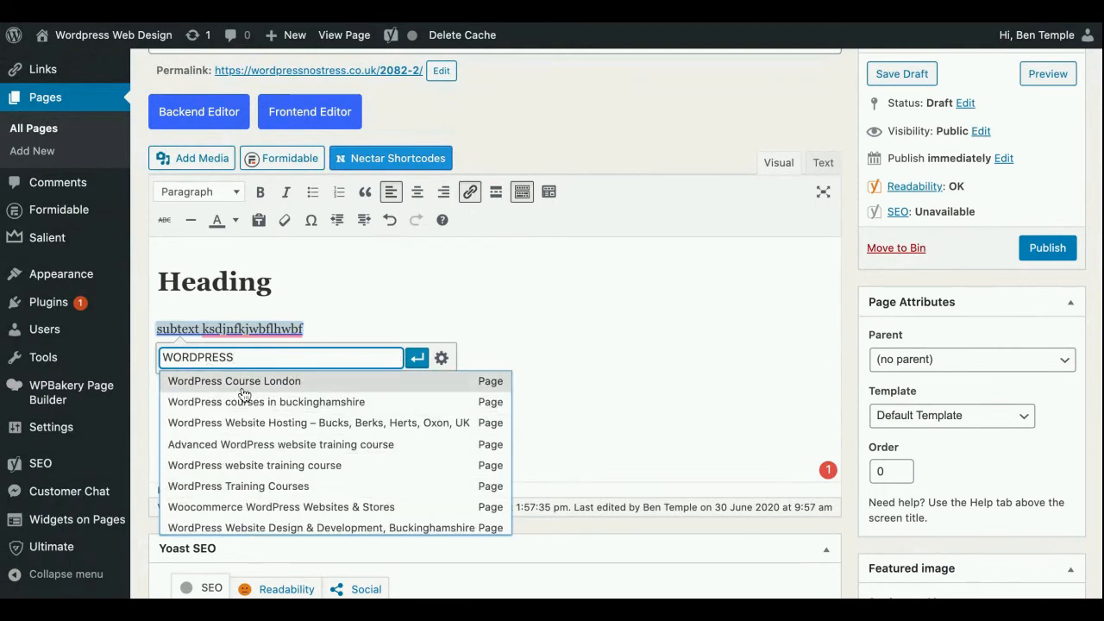
pyautogui.tripleClick(330, 359)
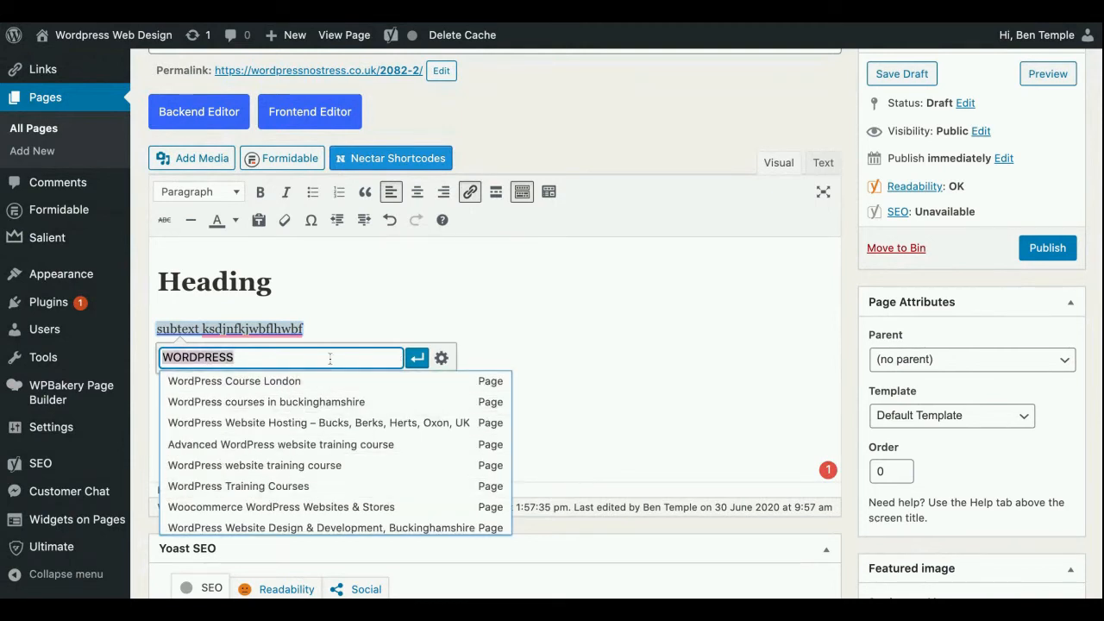
# Link the subtext line to the pasted URL of this page's edit screen and add "]" and a new line after it
pyautogui.click(262, 24)
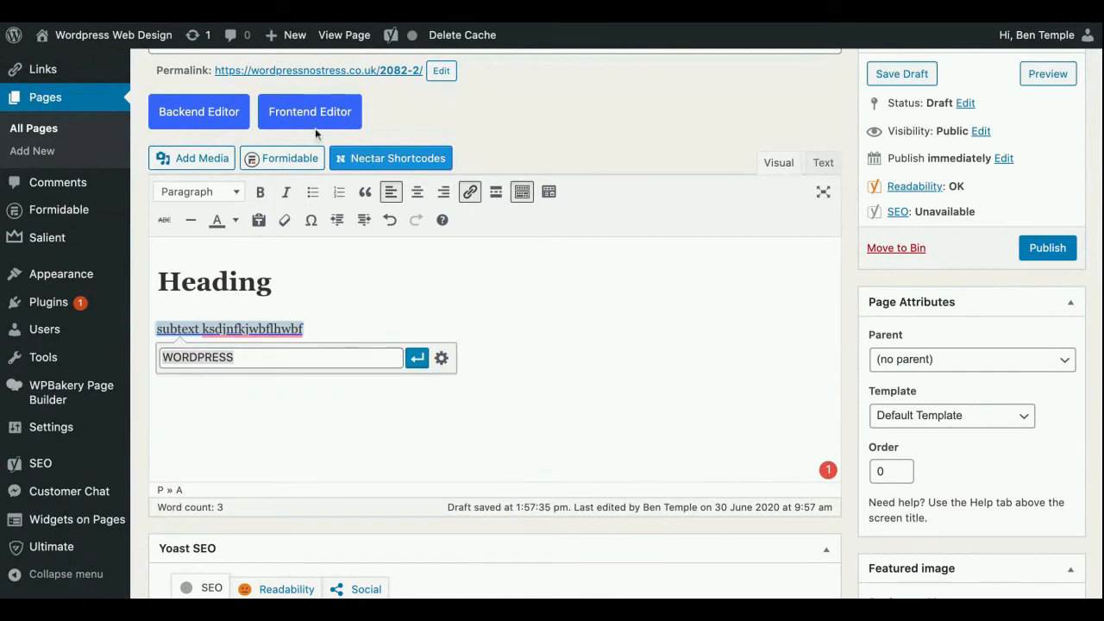
pyautogui.tripleClick(242, 357)
pyautogui.write('https://wordpressnostress.co.uk/wp-admin/post.php?post=2082&action=edit')
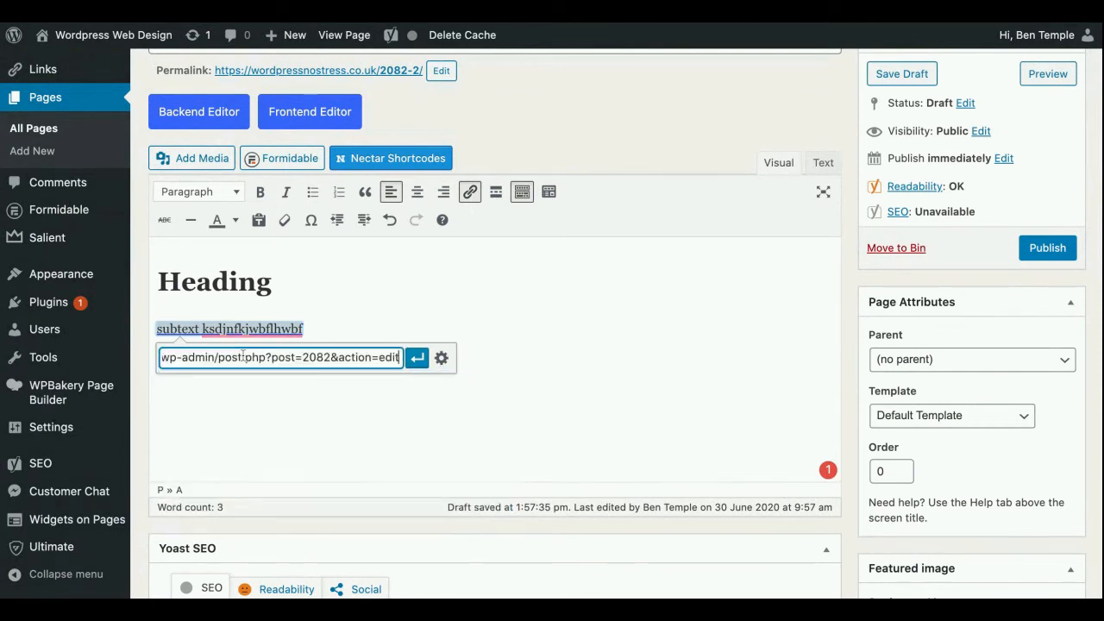
pyautogui.click(417, 358)
pyautogui.click(325, 326)
pyautogui.write(']')
pyautogui.press('Return')
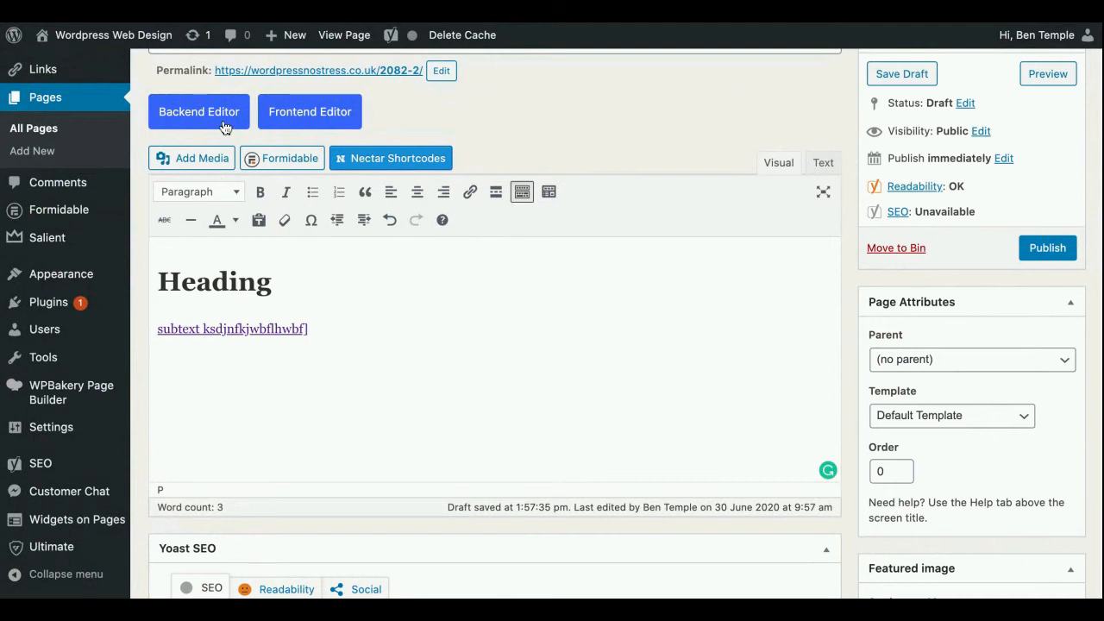
# Insert the "WE BUILD" laptop image, BANNER-IMAGES-WEB-DESIGN.png, from the media library below the subtext line, right-aligned at Full Size – 400 × 500
pyautogui.click(187, 163)
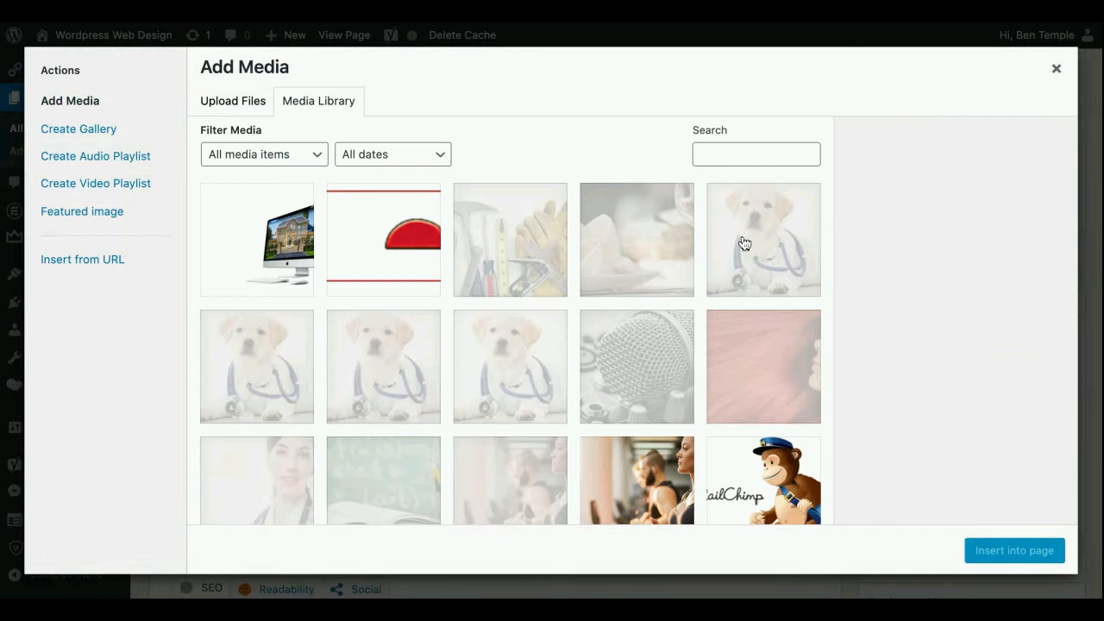
pyautogui.scroll(-1, 627, 320)
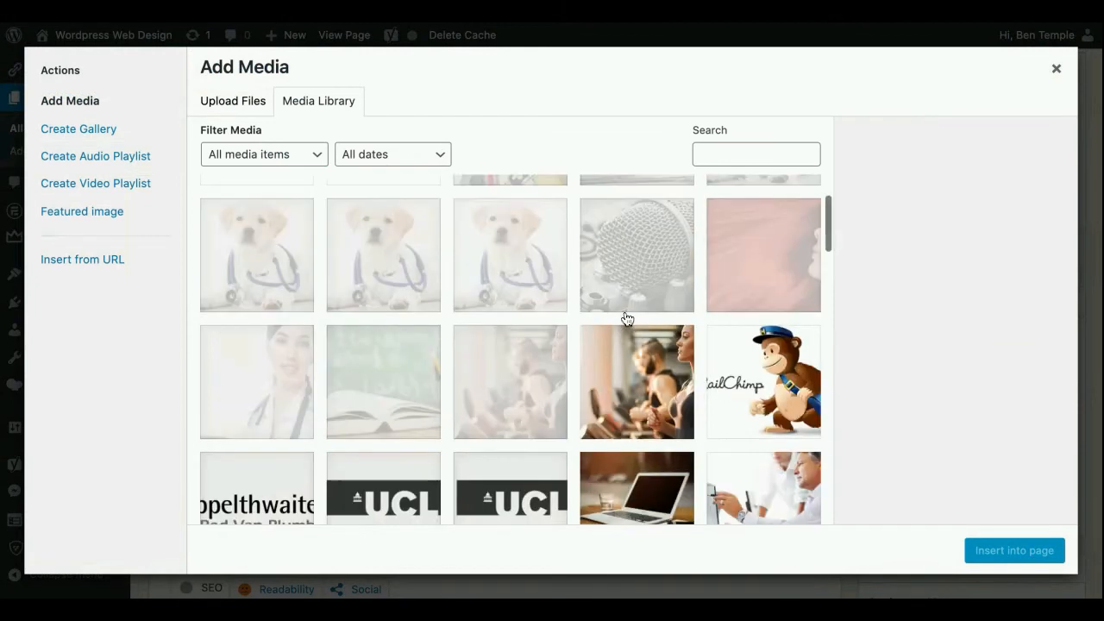
pyautogui.scroll(-1, 627, 319)
pyautogui.scroll(3, 463, 242)
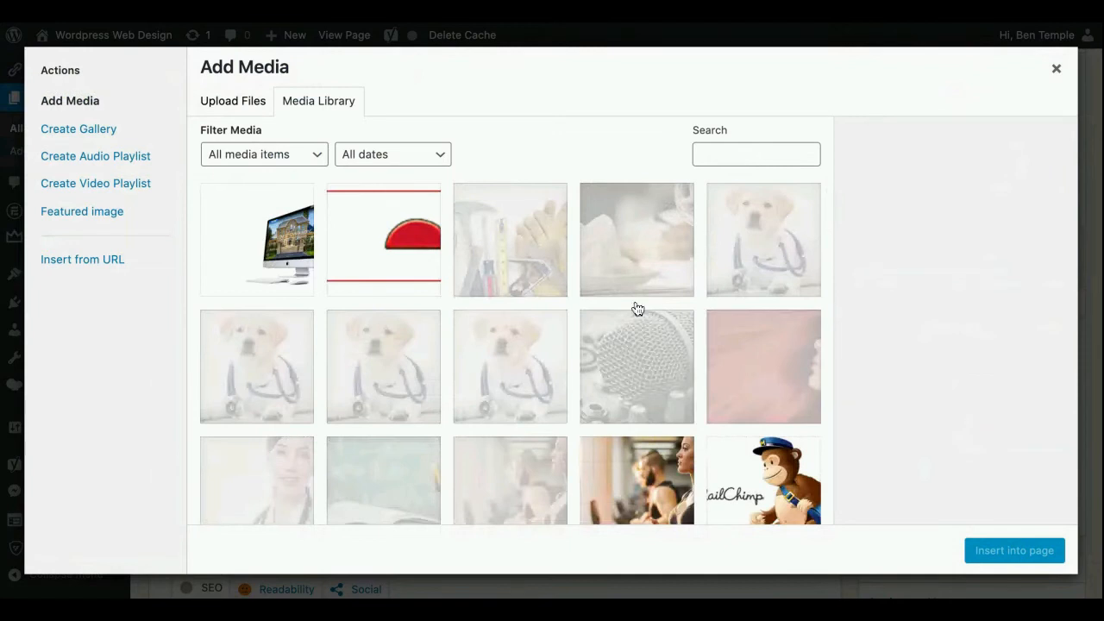
pyautogui.scroll(-1, 637, 309)
pyautogui.scroll(-3, 617, 308)
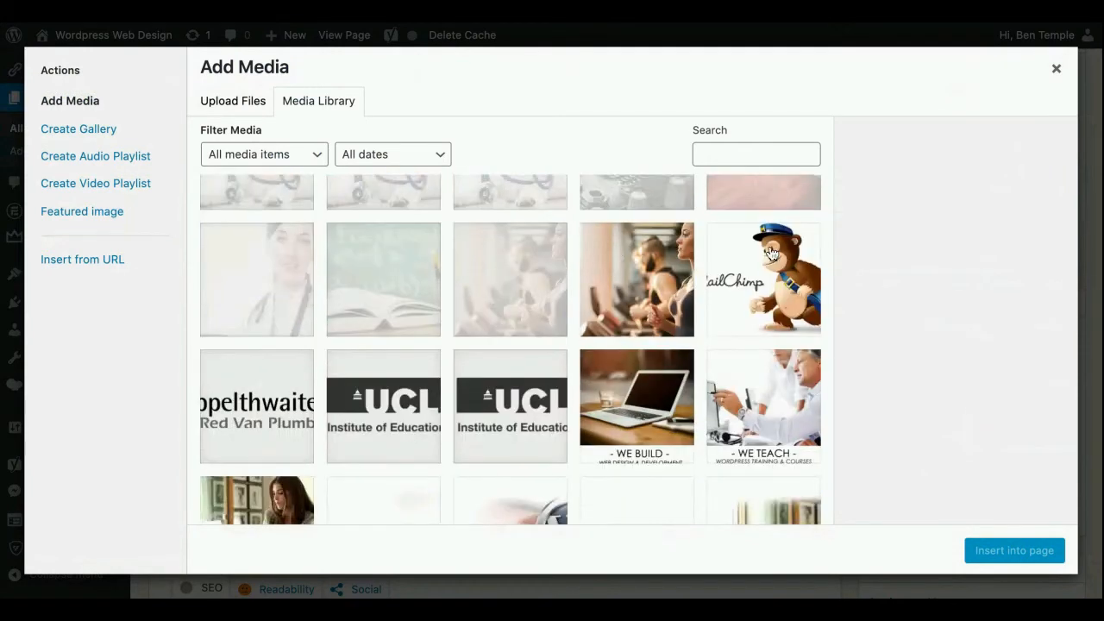
pyautogui.click(621, 399)
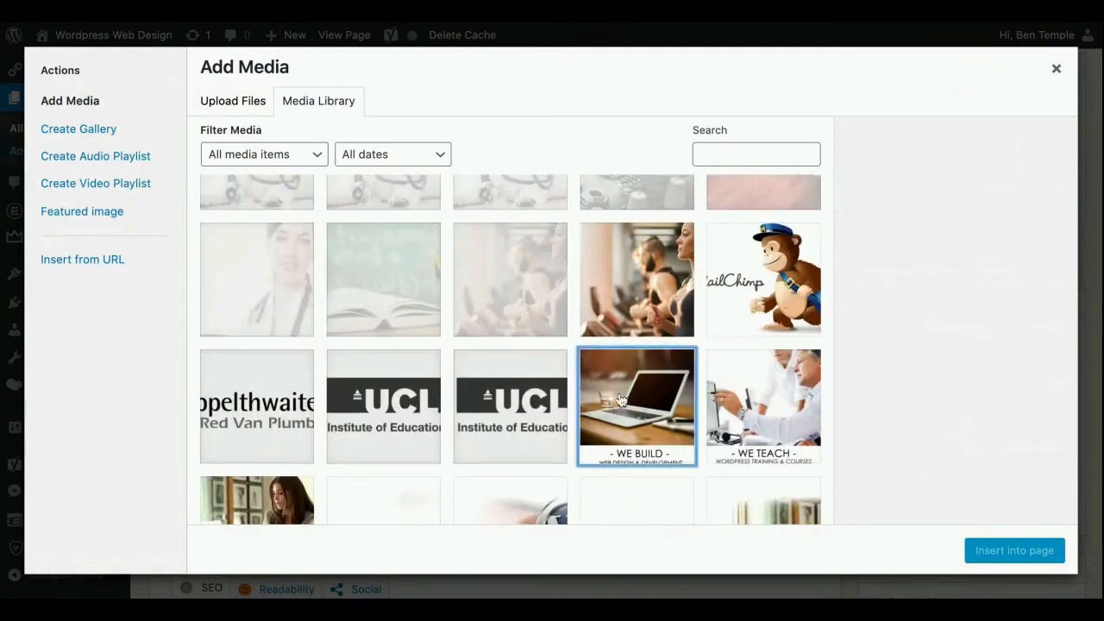
pyautogui.scroll(-3, 989, 431)
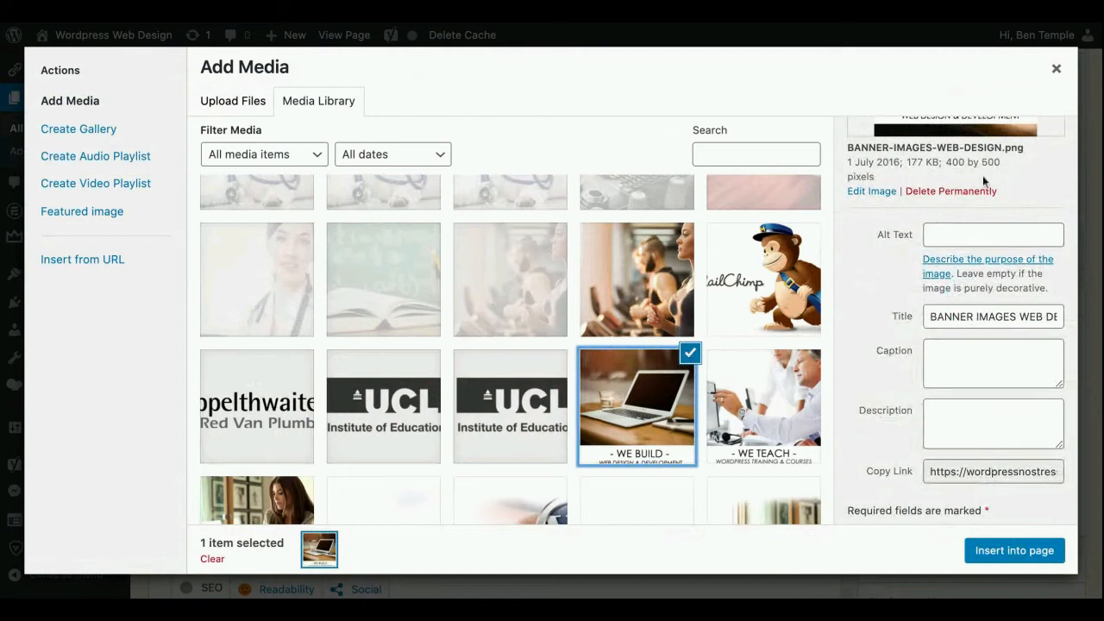
pyautogui.scroll(-1, 1001, 233)
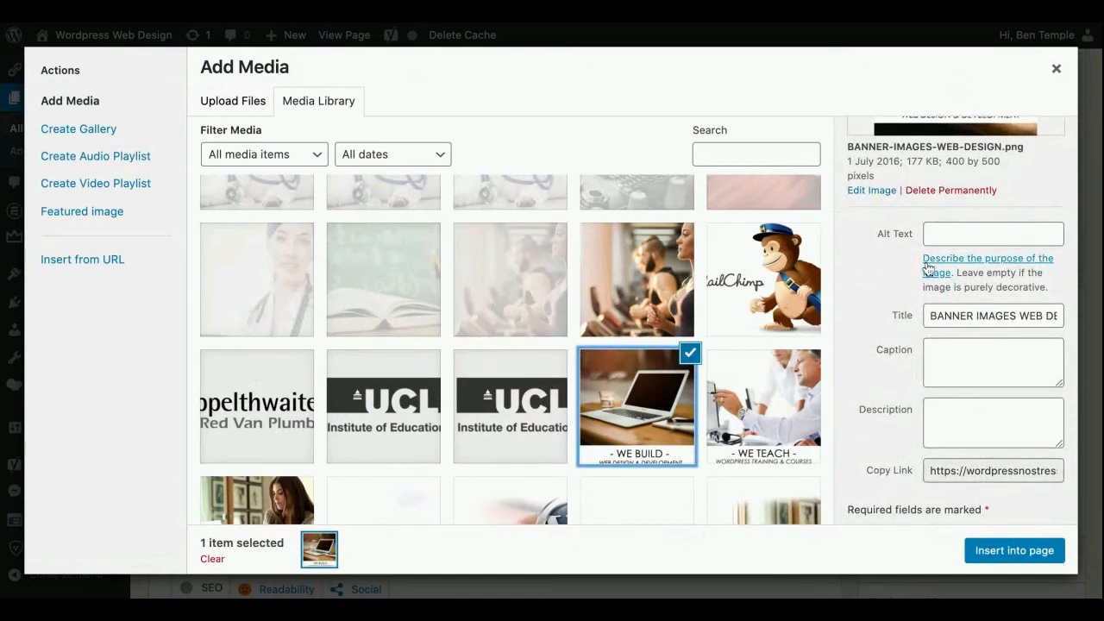
pyautogui.scroll(-4, 928, 269)
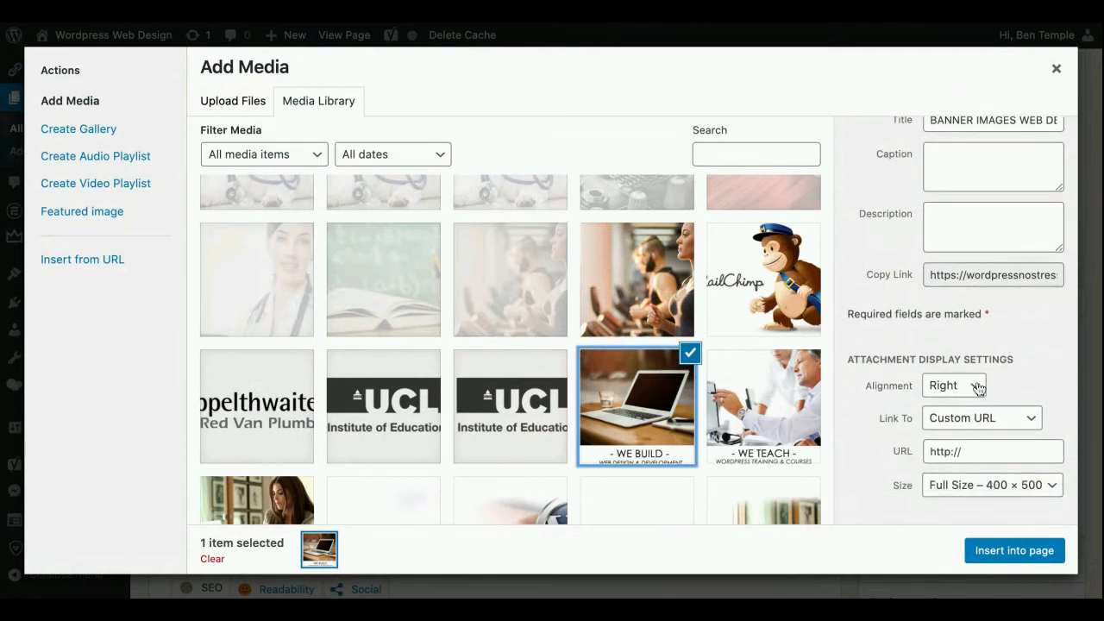
pyautogui.click(1002, 558)
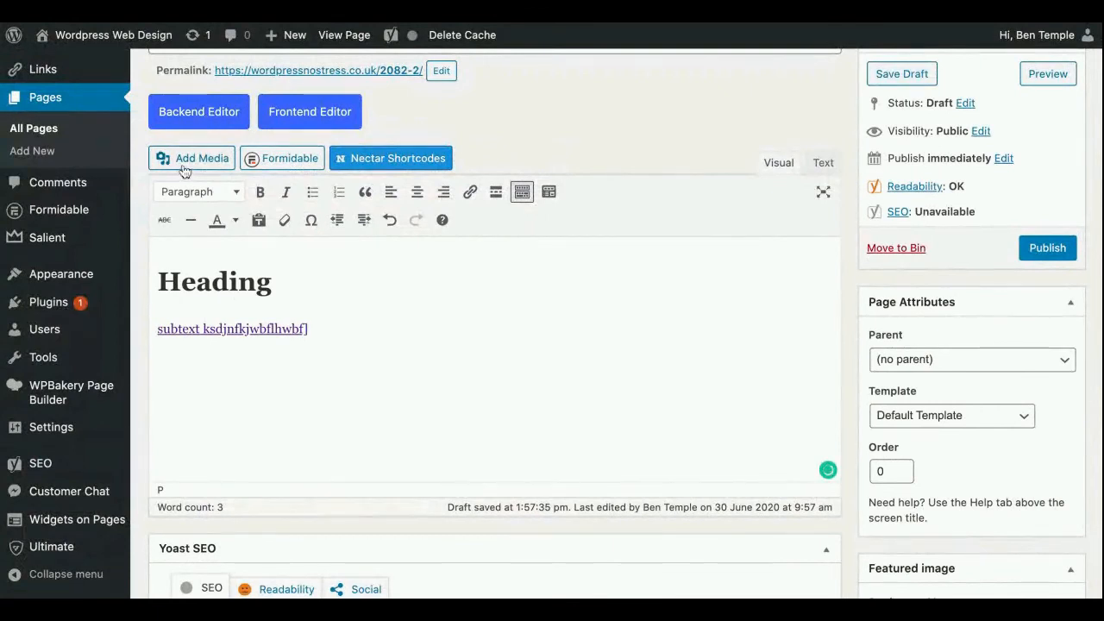
# Change the inserted laptop image's alignment to left
pyautogui.scroll(-3, 529, 273)
pyautogui.click(531, 289)
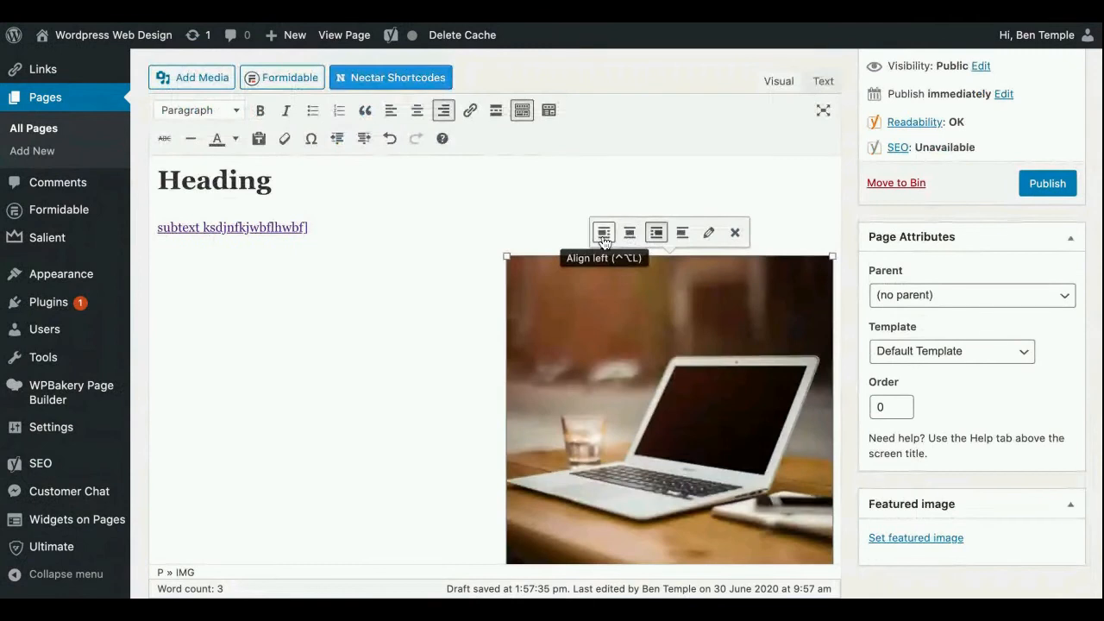
pyautogui.click(603, 233)
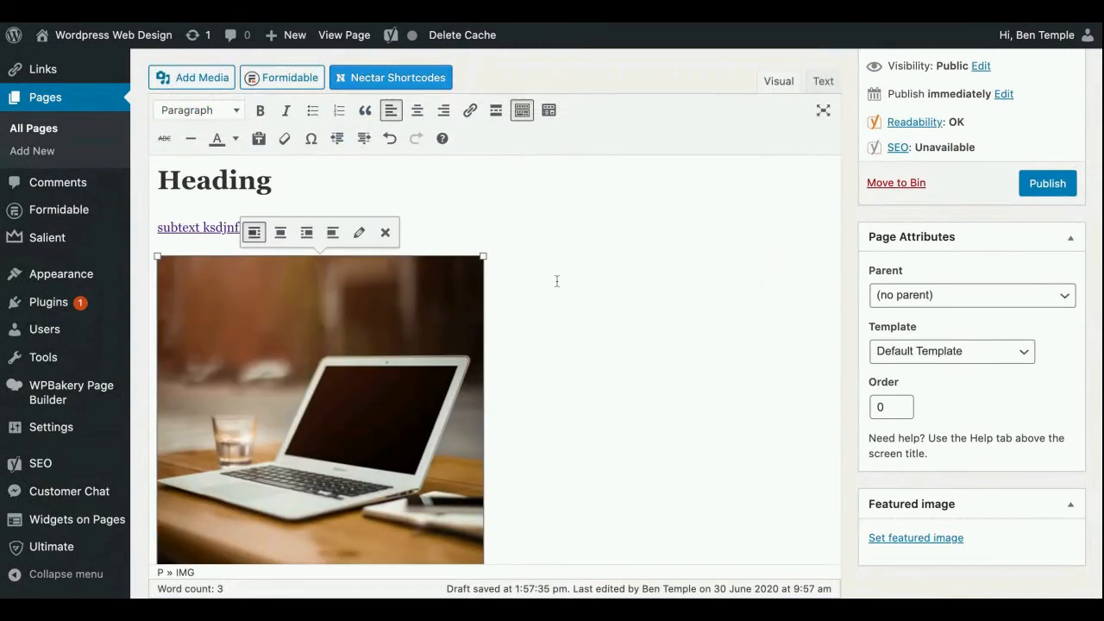
# Shrink the laptop image proportionally to about half its size in the page body and deselect it
pyautogui.click(563, 280)
pyautogui.click(454, 307)
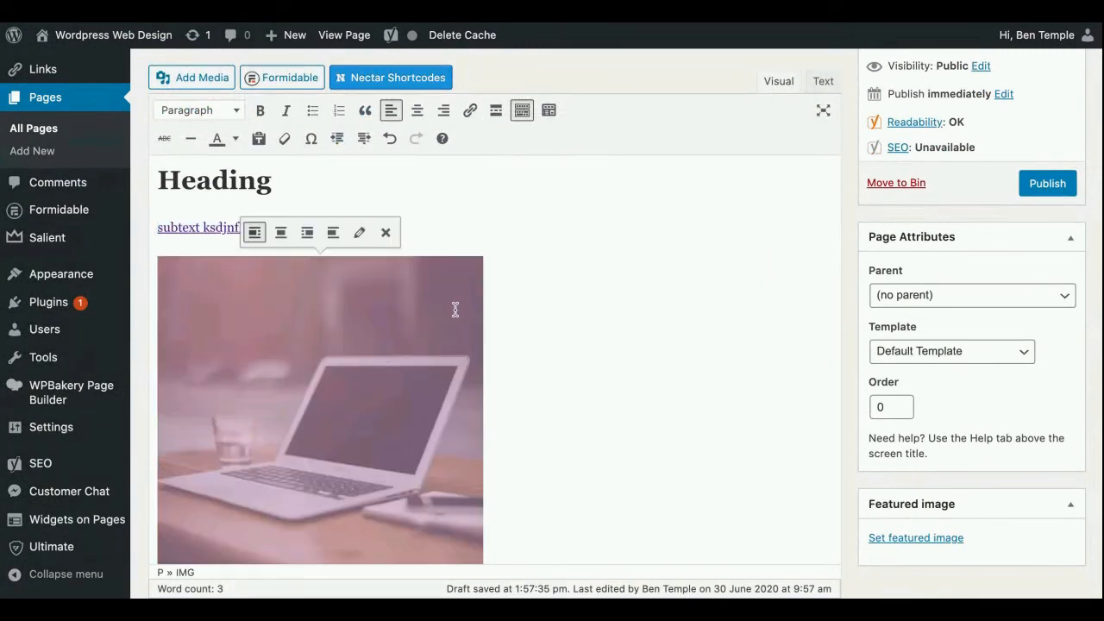
pyautogui.moveTo(483, 266); pyautogui.dragTo(336, 405)
pyautogui.click(485, 258)
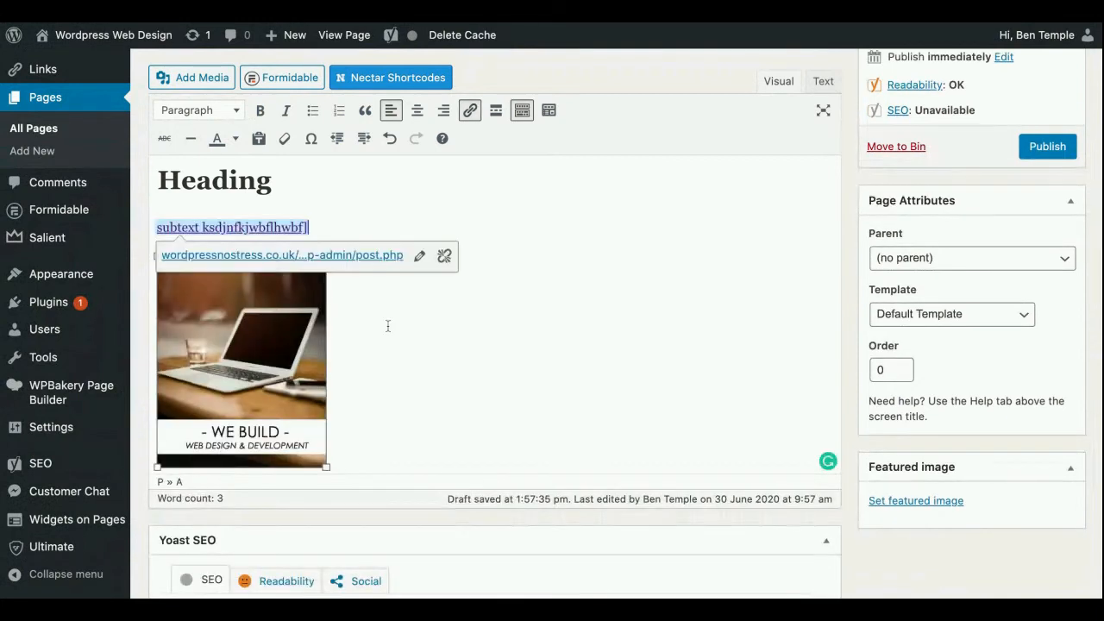
pyautogui.click(489, 196)
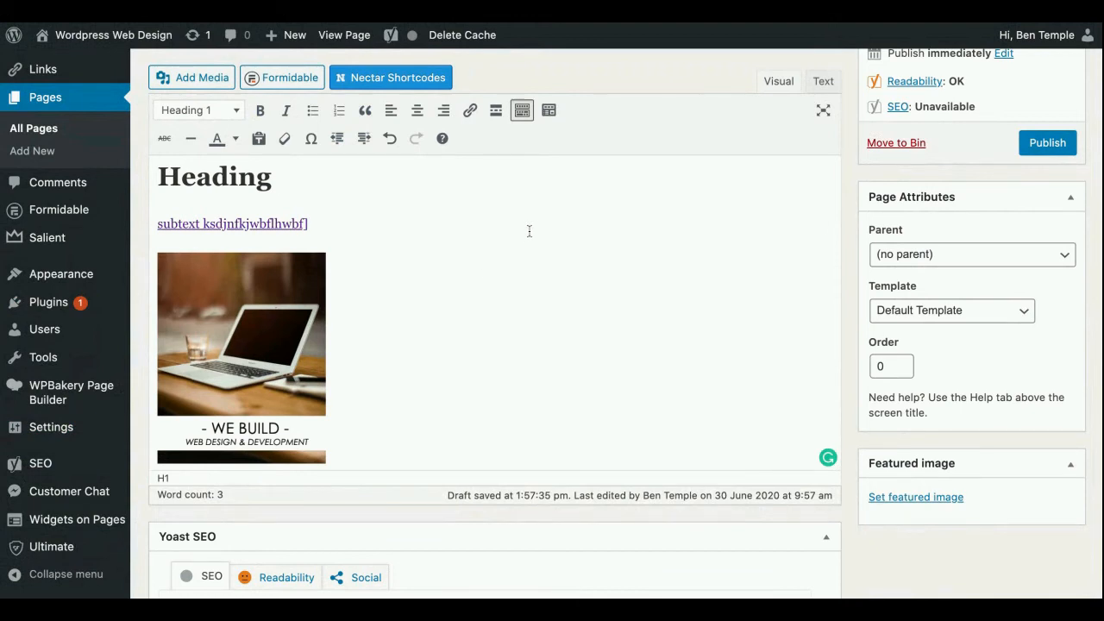
pyautogui.scroll(1, 486, 276)
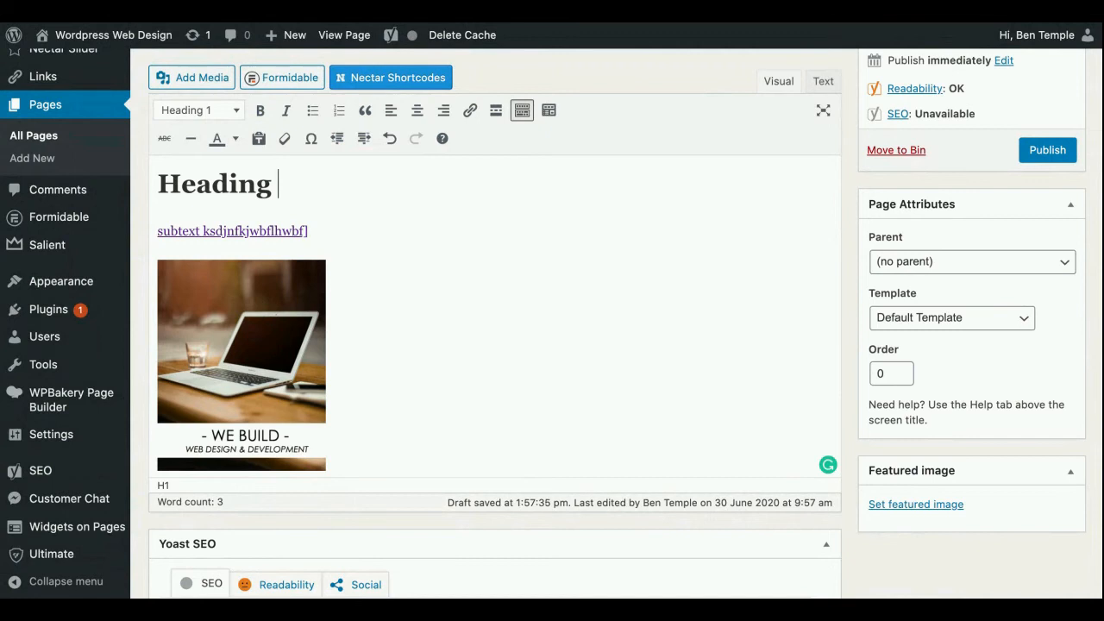
pyautogui.click(462, 426)
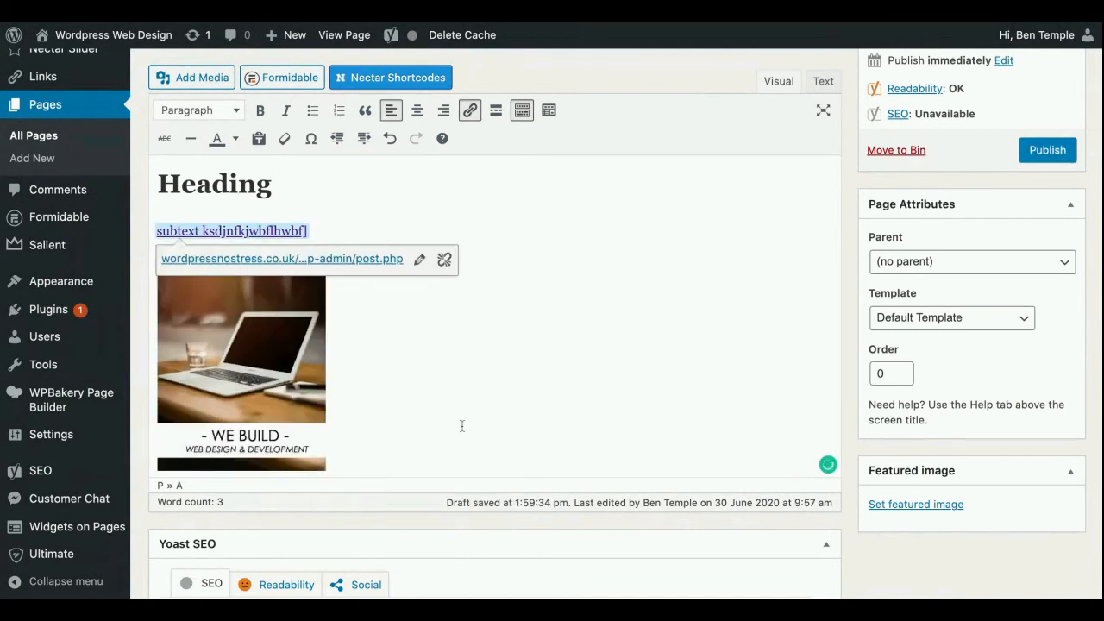
pyautogui.scroll(5, 413, 266)
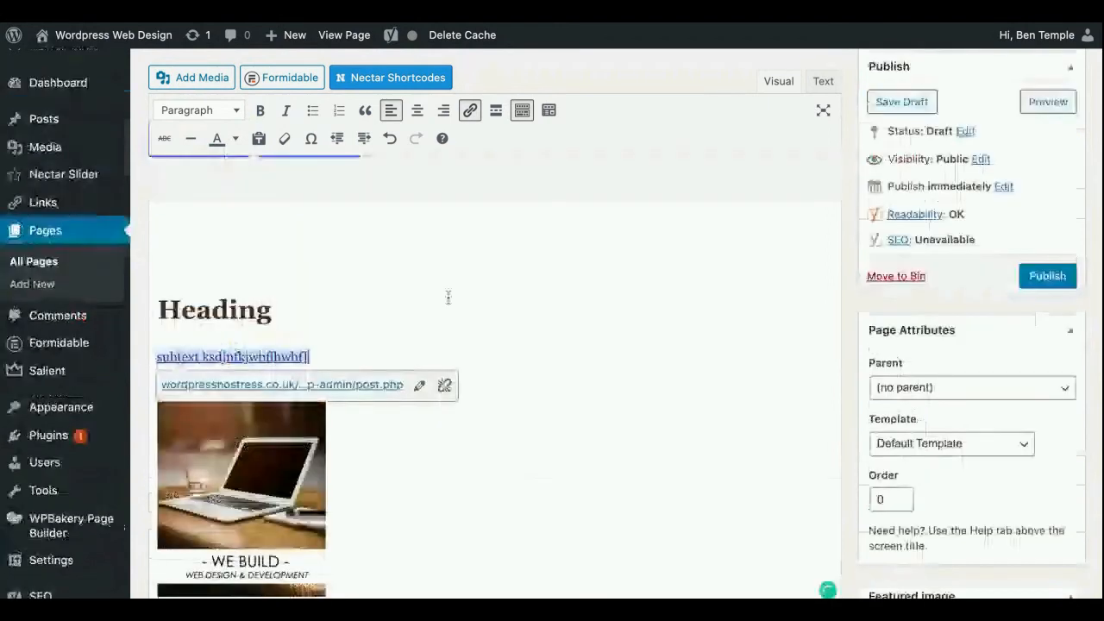
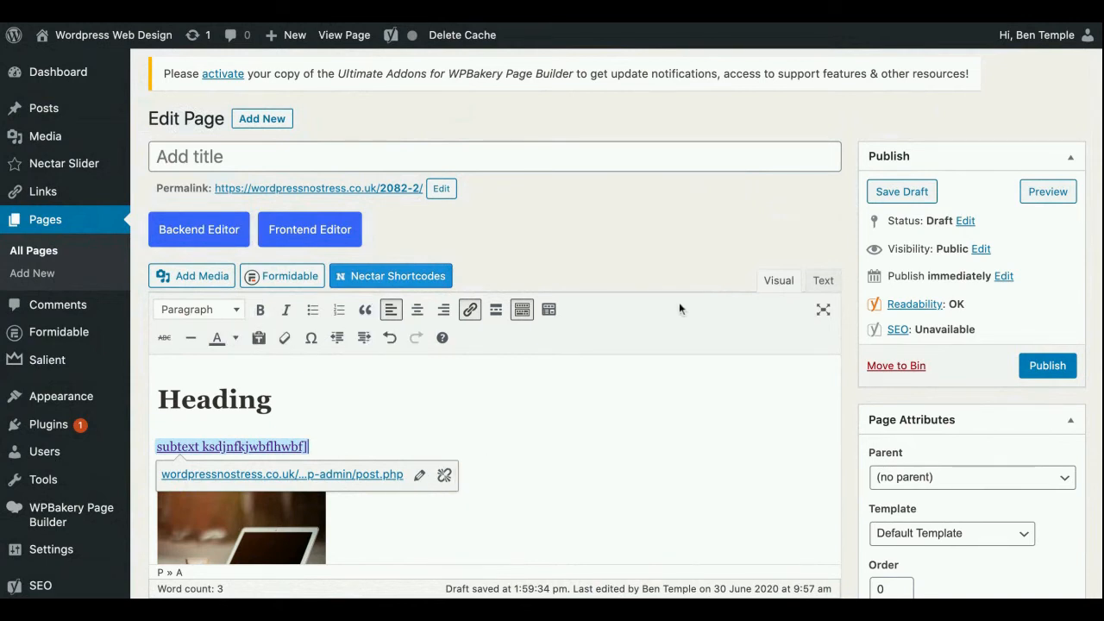
# Switch the page from the classic editor to the WPBakery backend editor
pyautogui.tripleClick(390, 191)
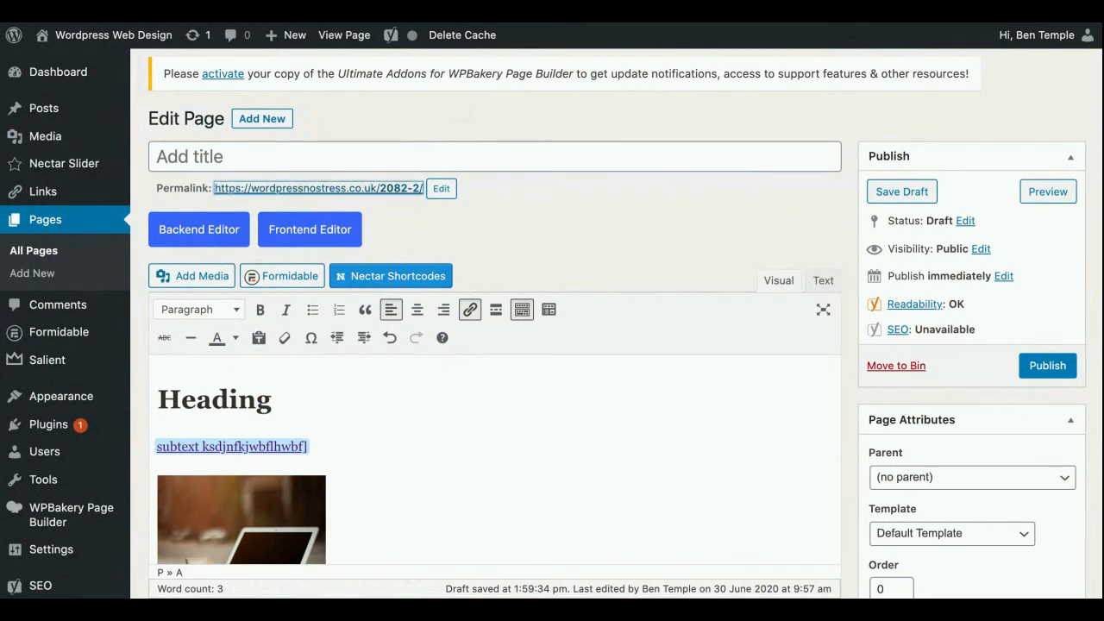
pyautogui.scroll(-3, 560, 223)
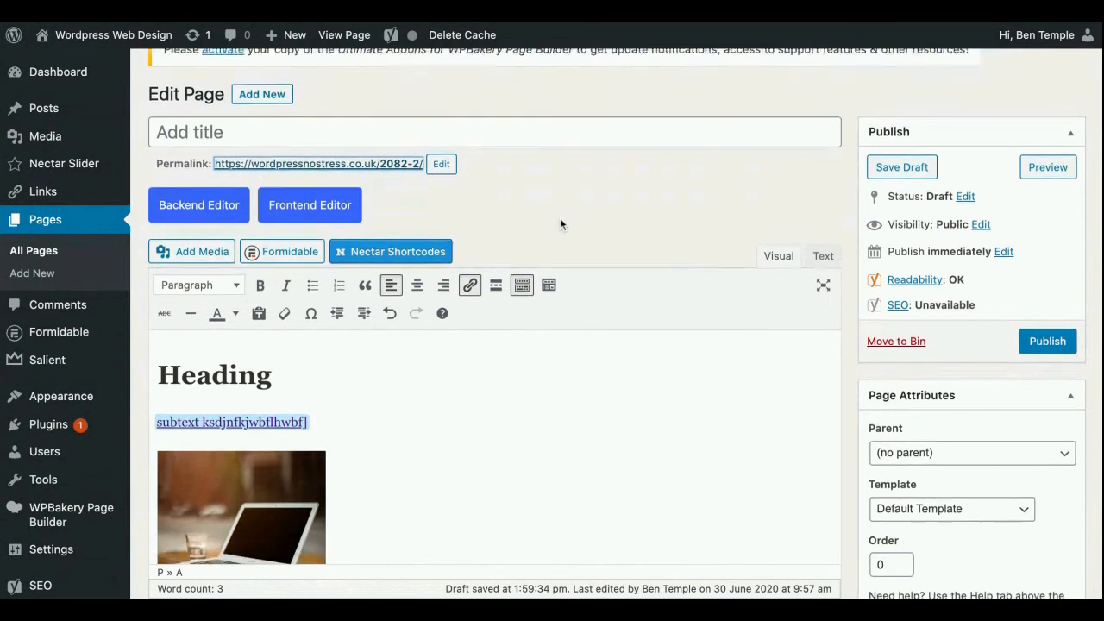
pyautogui.scroll(-1, 560, 224)
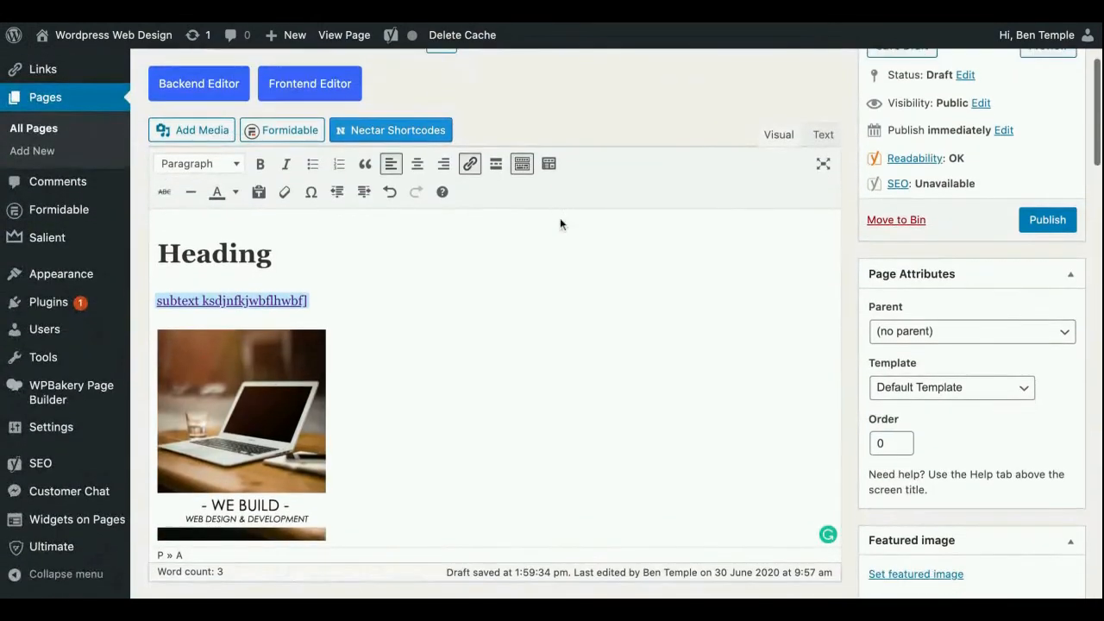
pyautogui.scroll(5, 560, 225)
pyautogui.click(196, 190)
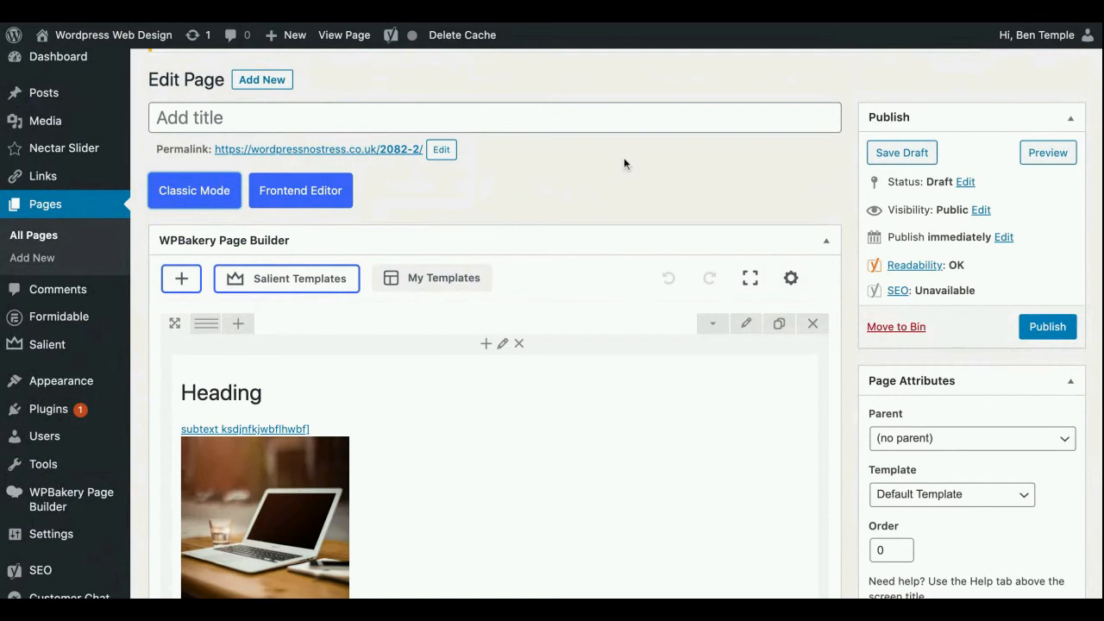
# Try two equal columns on the row holding the heading and laptop image, and settle on three equal columns
pyautogui.scroll(-5, 620, 173)
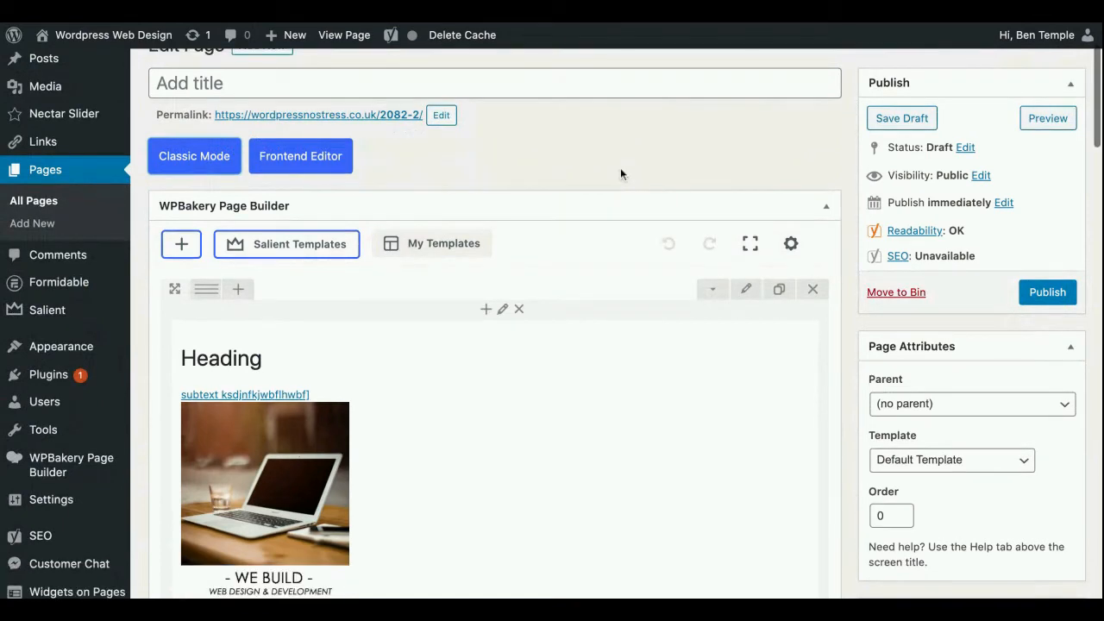
pyautogui.scroll(-2, 620, 168)
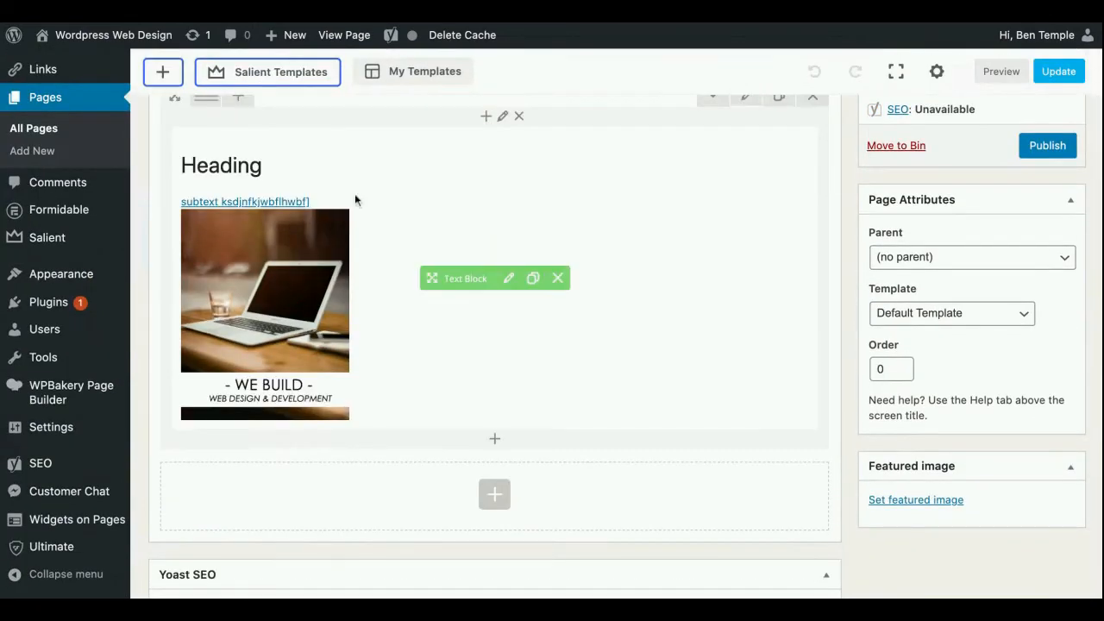
pyautogui.scroll(2, 227, 177)
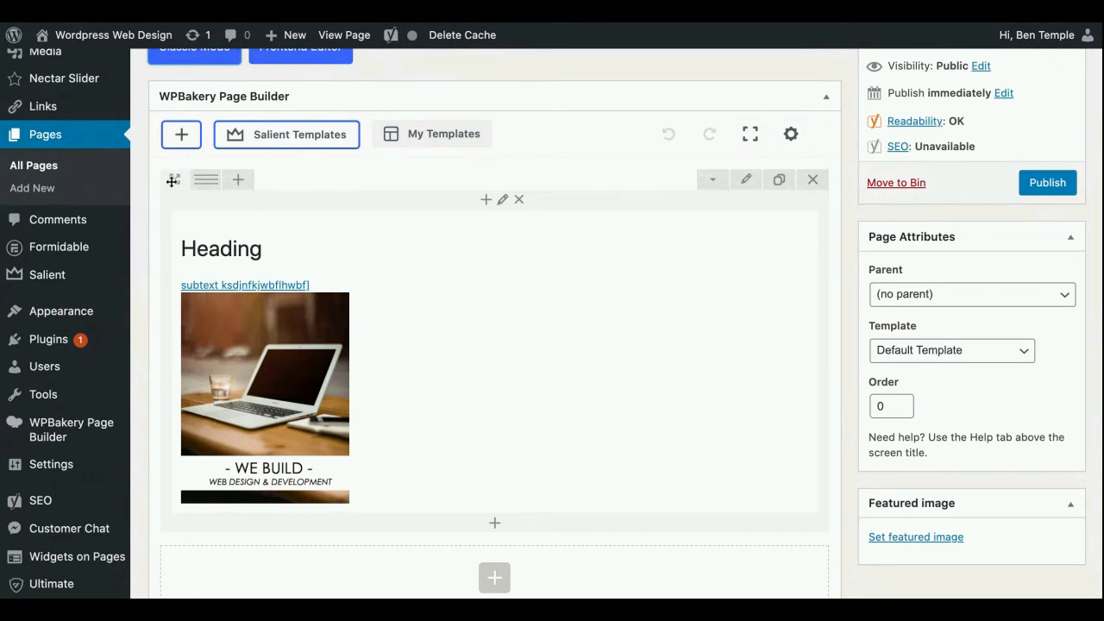
pyautogui.moveTo(212, 179)
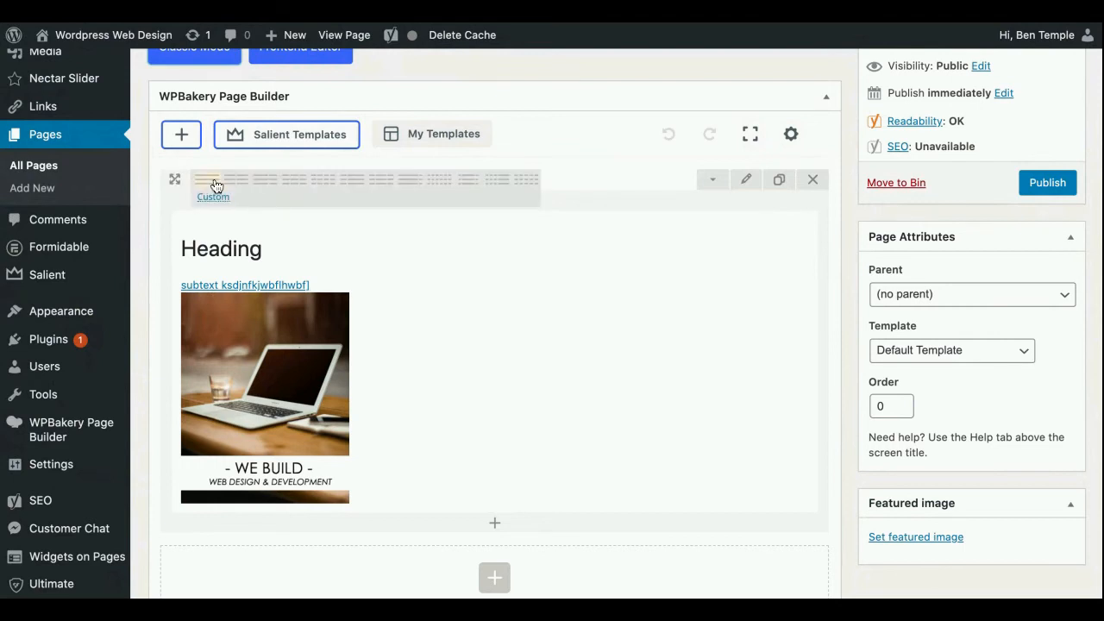
pyautogui.click(239, 182)
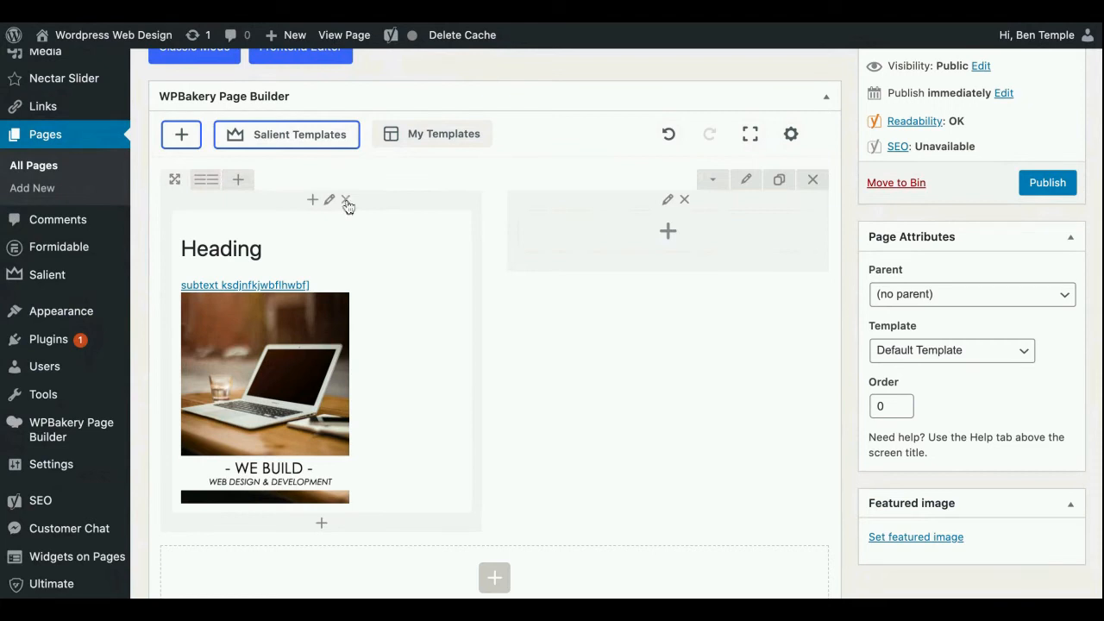
pyautogui.moveTo(228, 181)
pyautogui.click(293, 181)
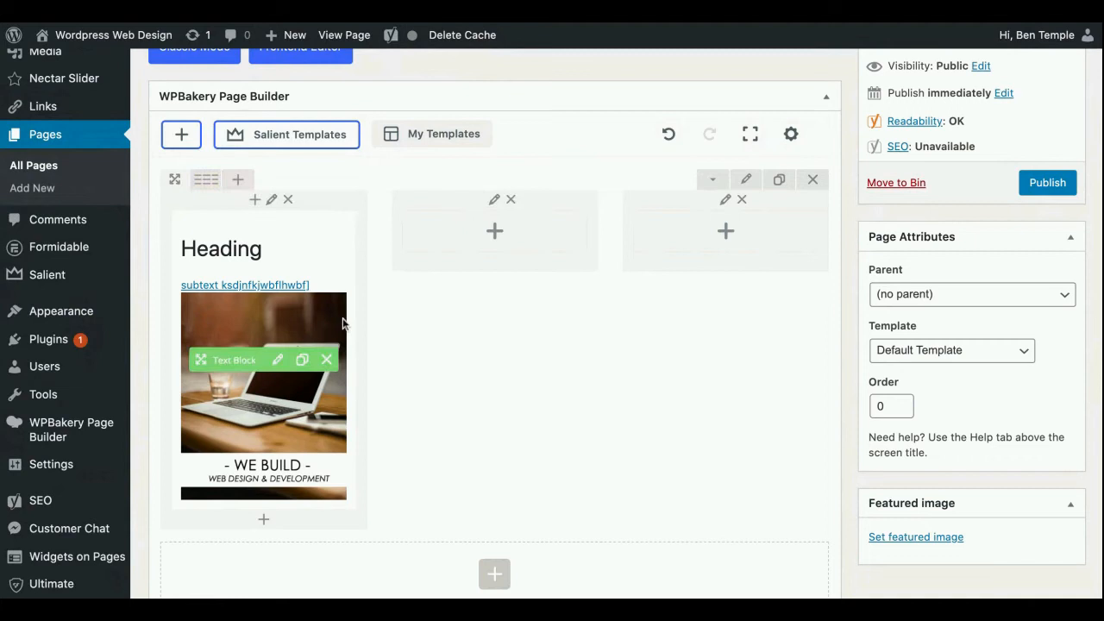
# Open the element library for the row's empty middle column and examine the available page builder elements
pyautogui.click(495, 233)
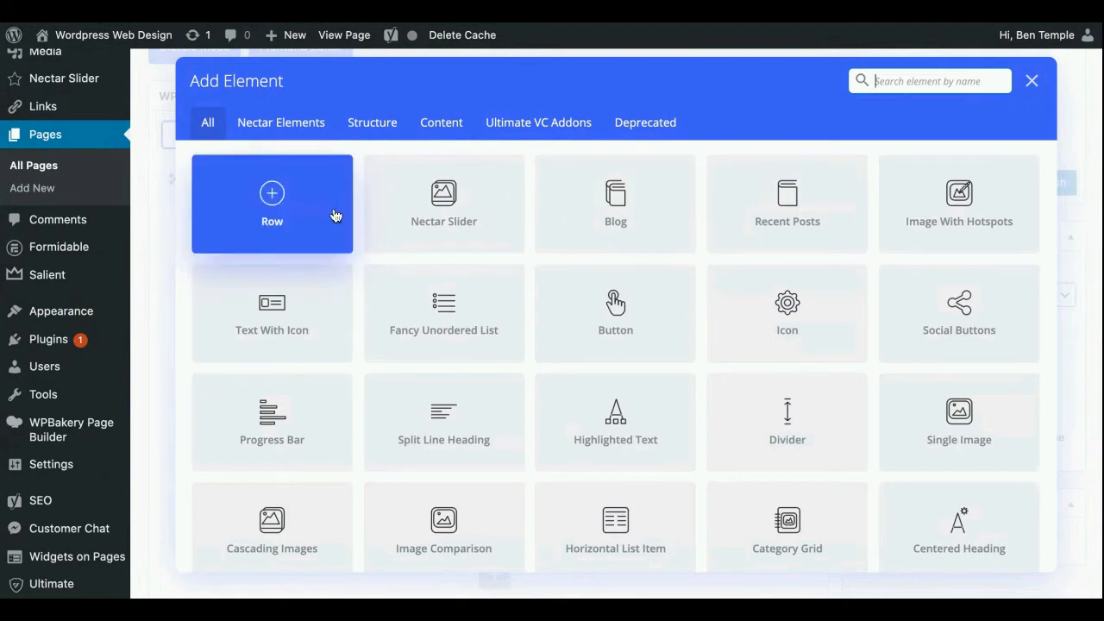
pyautogui.scroll(-2, 398, 186)
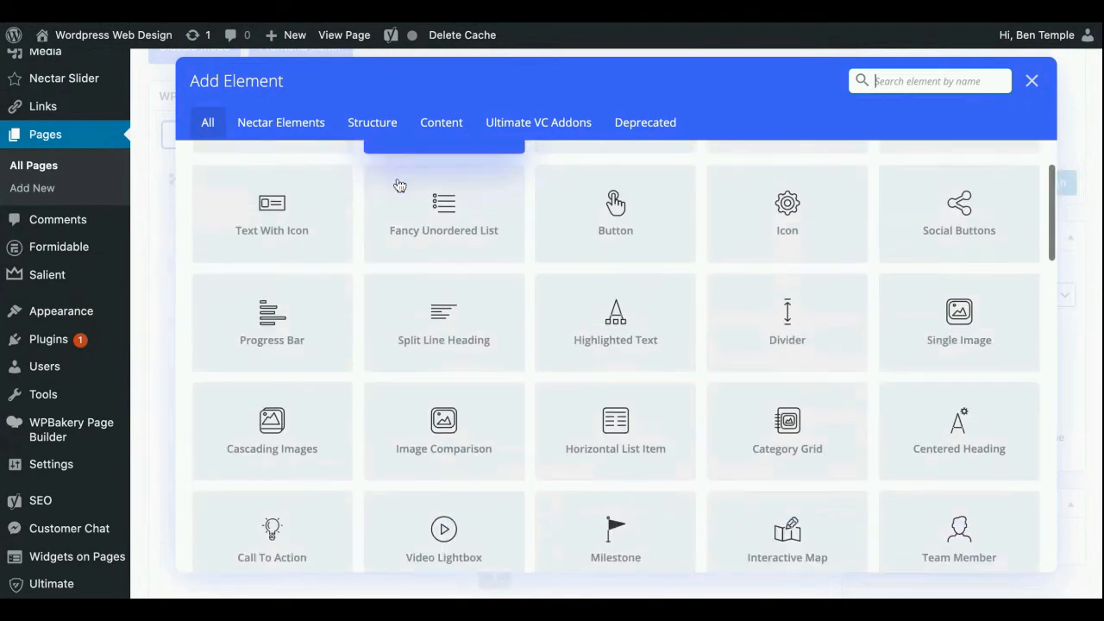
pyautogui.scroll(2, 251, 226)
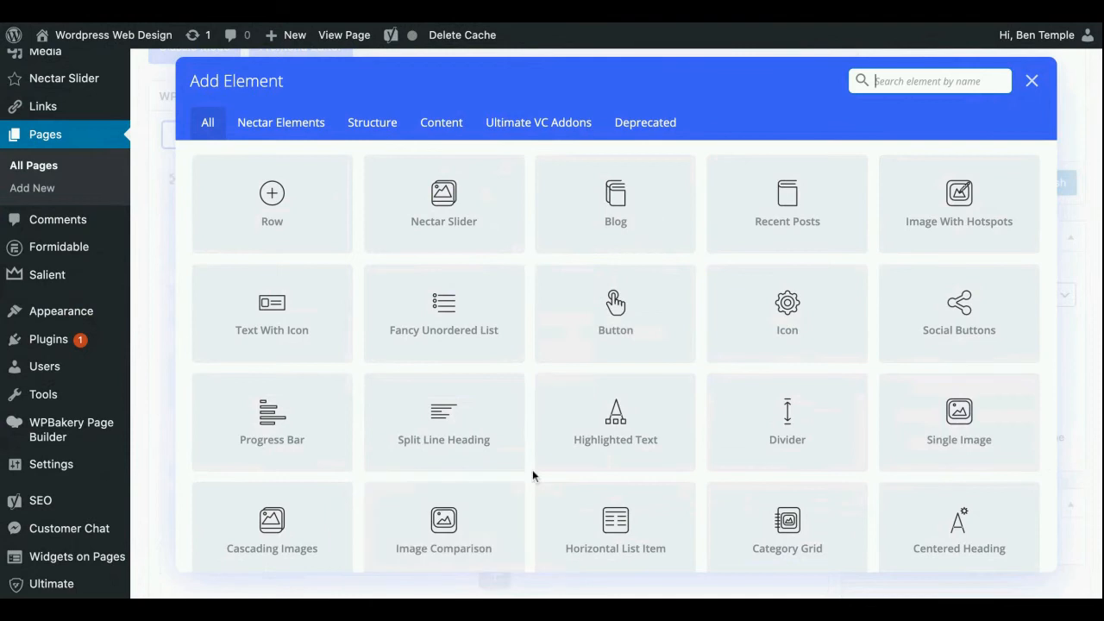
pyautogui.scroll(-3, 623, 397)
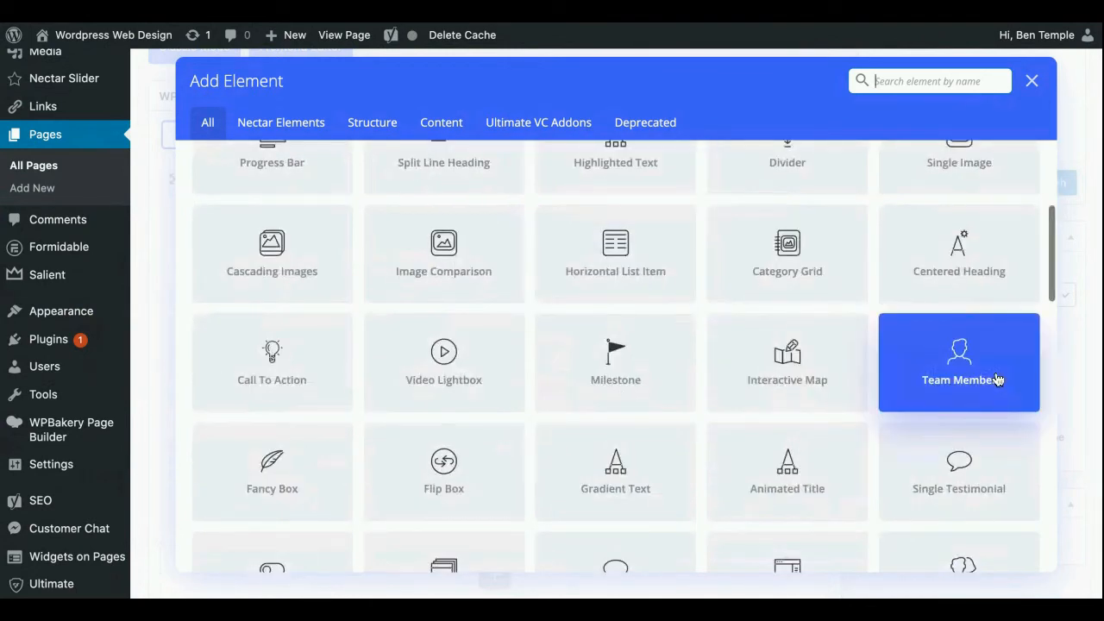
pyautogui.scroll(-3, 592, 308)
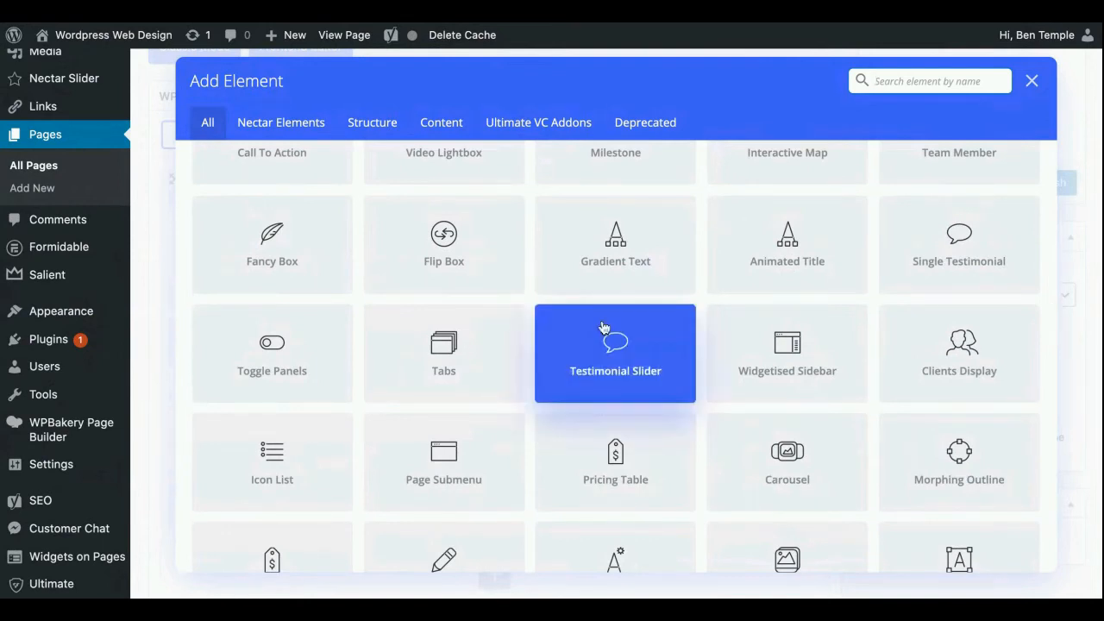
pyautogui.scroll(-2, 608, 334)
pyautogui.scroll(-1, 604, 327)
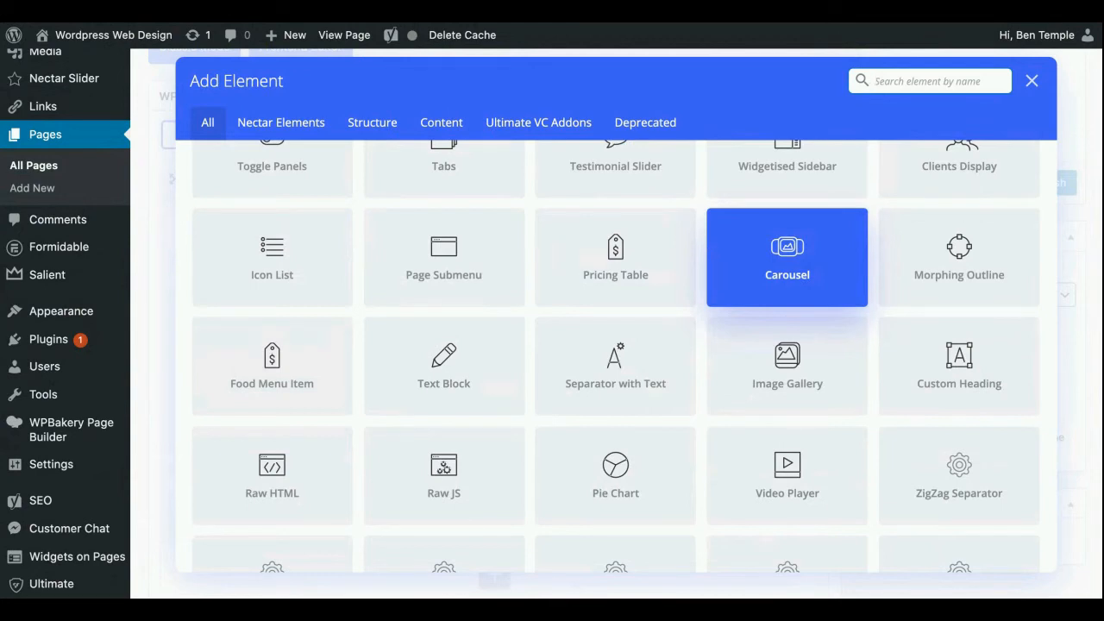
pyautogui.scroll(-1, 643, 326)
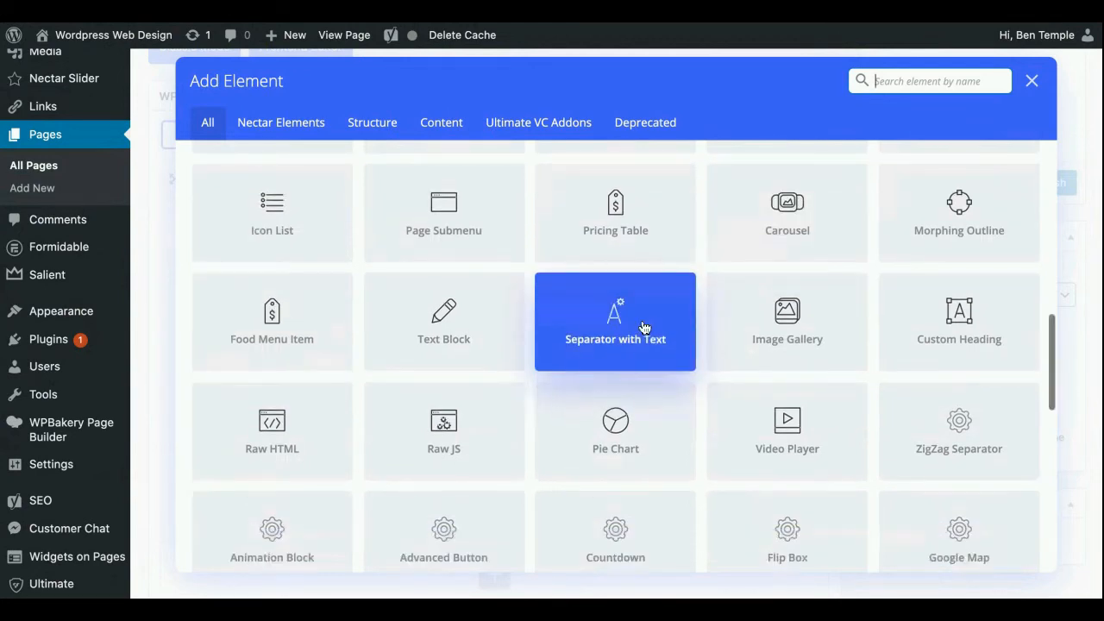
pyautogui.scroll(-2, 615, 321)
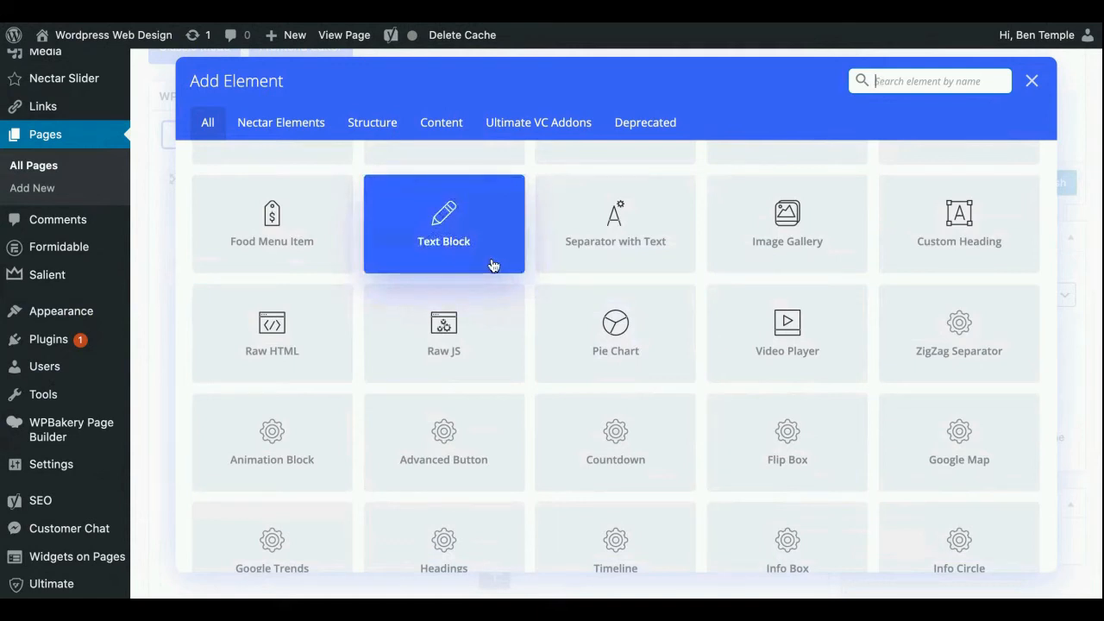
pyautogui.scroll(4, 525, 334)
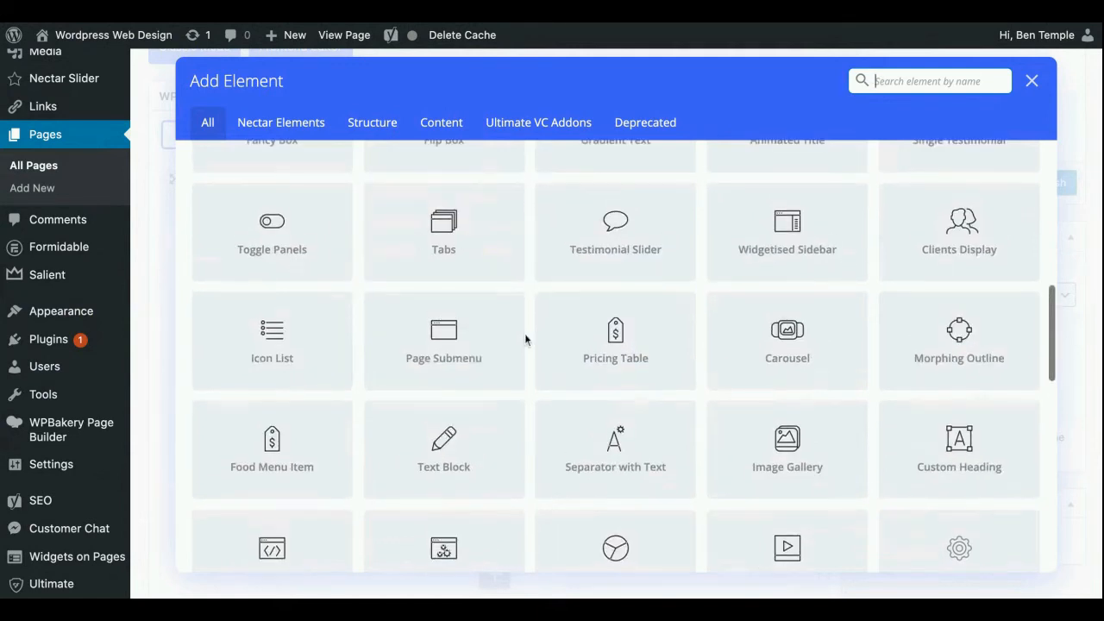
pyautogui.scroll(3, 525, 335)
pyautogui.scroll(8, 623, 356)
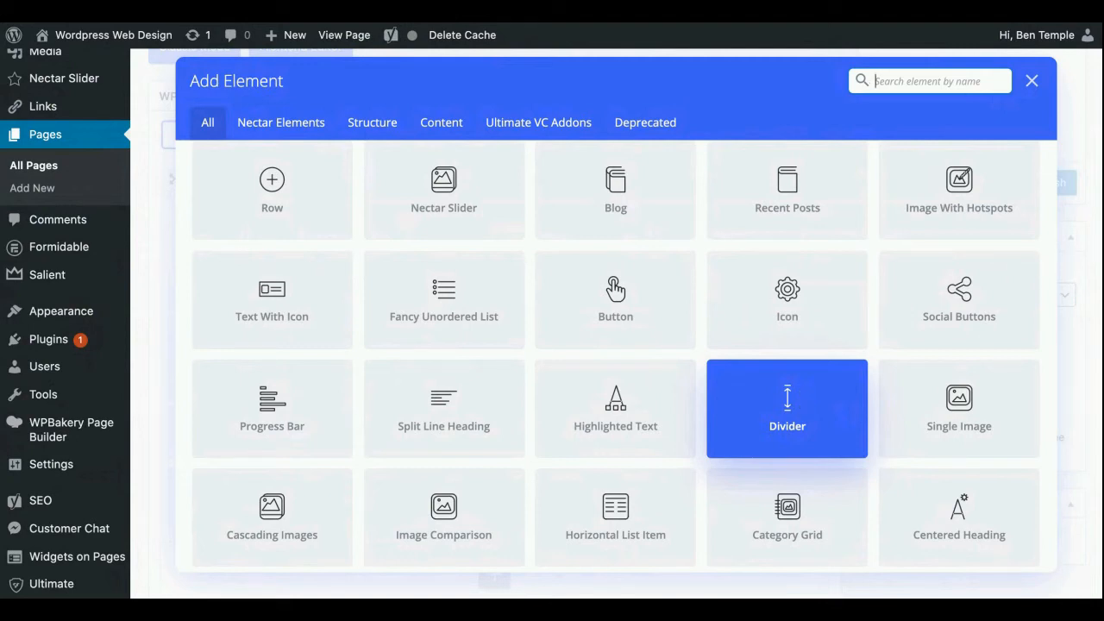
pyautogui.scroll(-3, 630, 341)
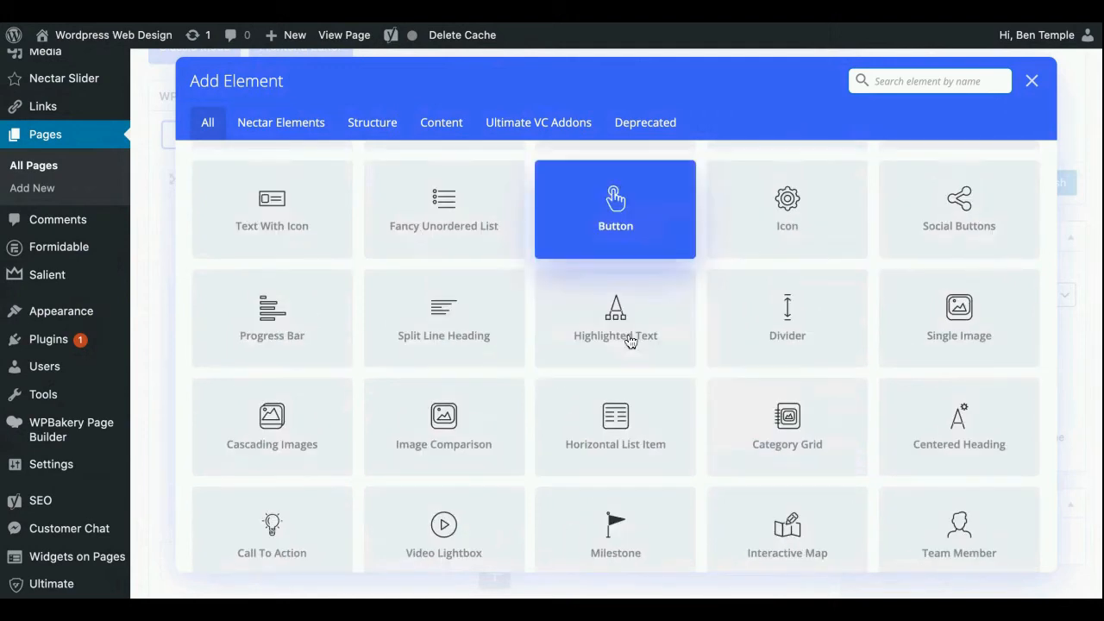
pyautogui.scroll(-5, 631, 342)
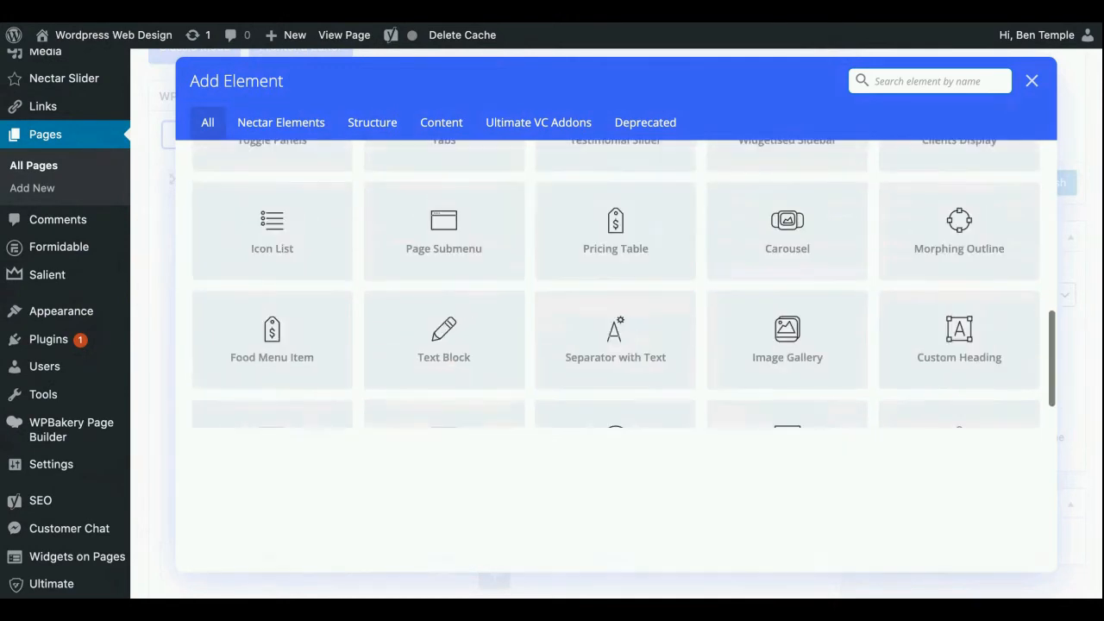
pyautogui.scroll(-4, 616, 380)
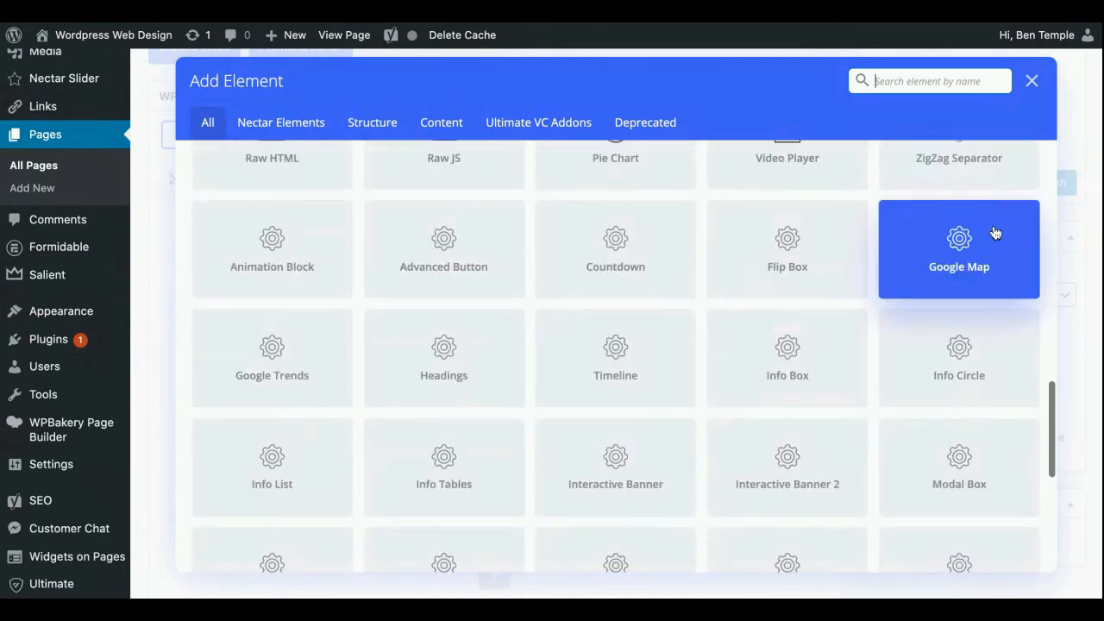
pyautogui.scroll(-1, 320, 298)
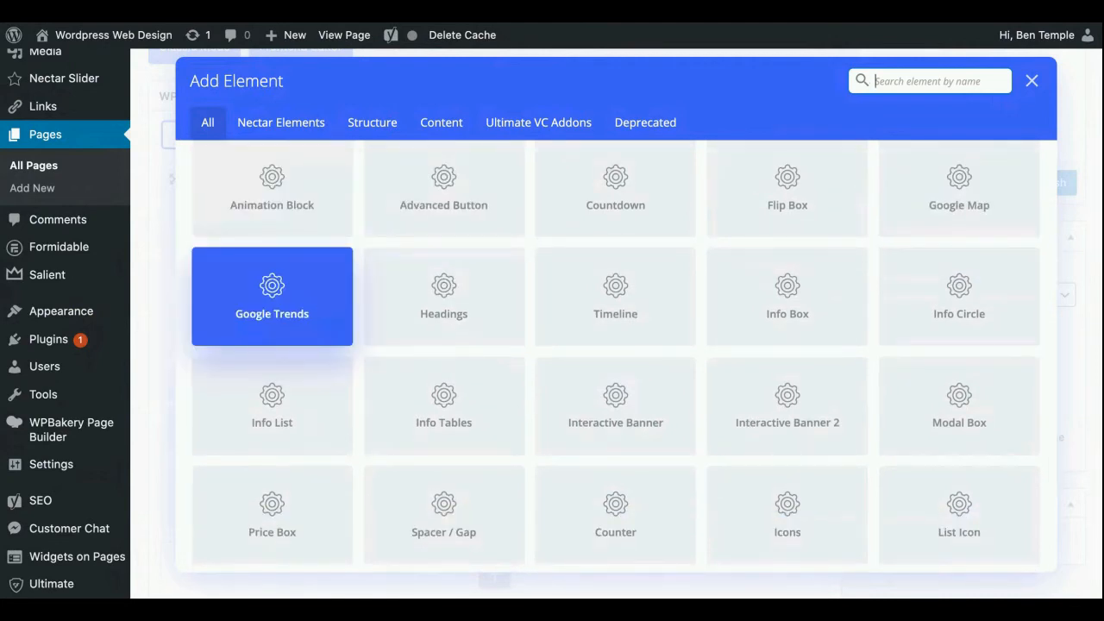
pyautogui.scroll(-2, 348, 282)
pyautogui.scroll(-2, 347, 282)
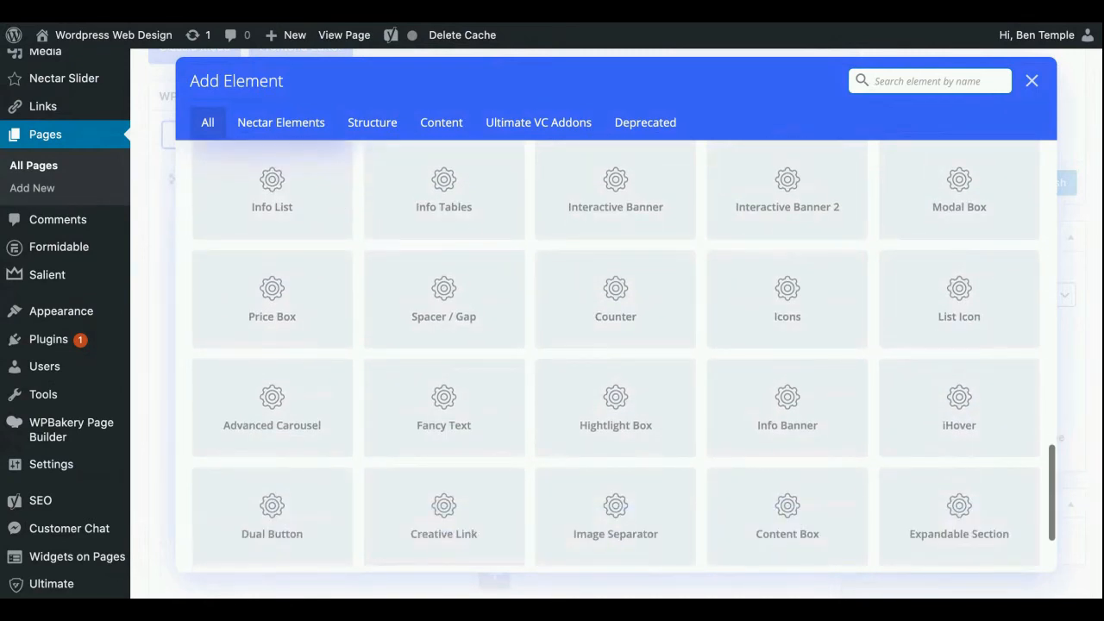
pyautogui.scroll(-2, 443, 303)
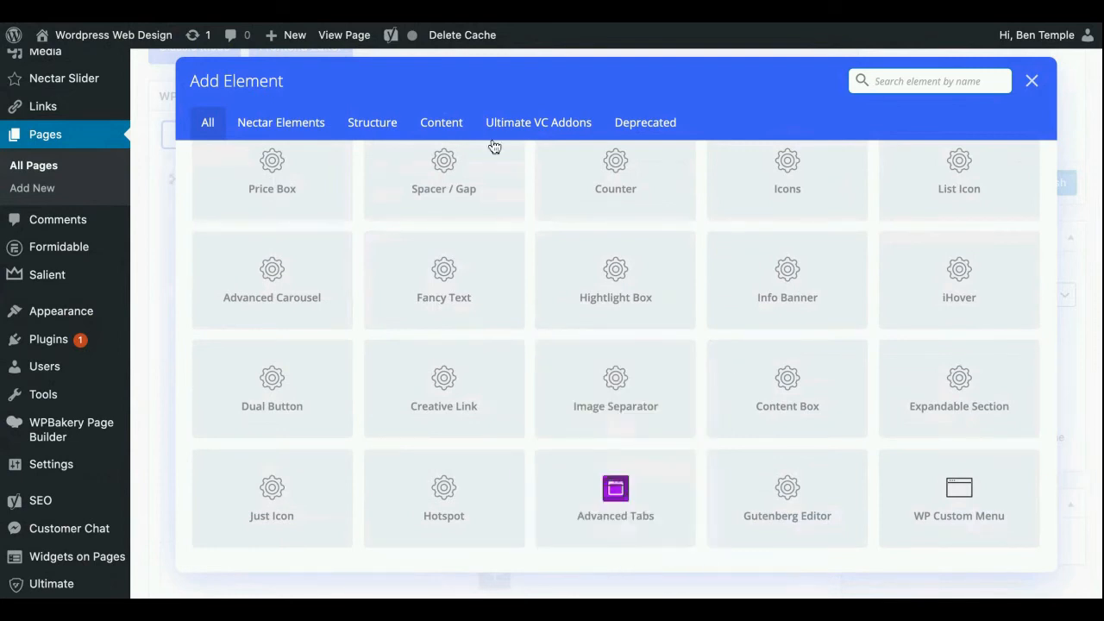
# Search the element library for "woo" and clear the search
pyautogui.write('woo')
pyautogui.press('BackSpace')
pyautogui.press('BackSpace')
pyautogui.press('BackSpace')
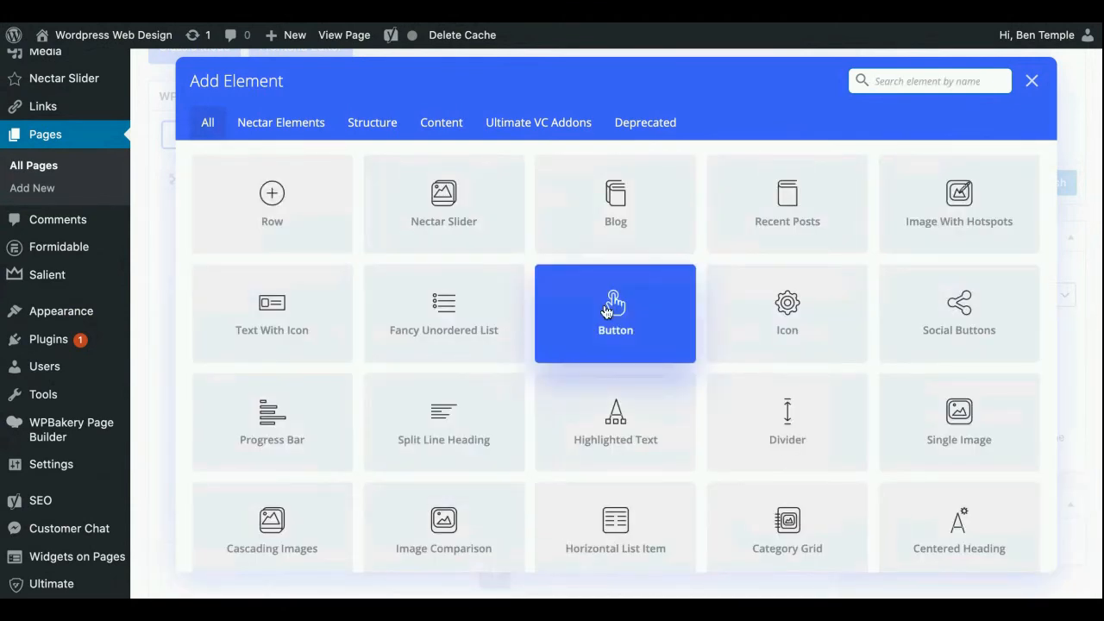
# Add a Text Block element with its placeholder text to the middle column of the row
pyautogui.scroll(-5, 607, 311)
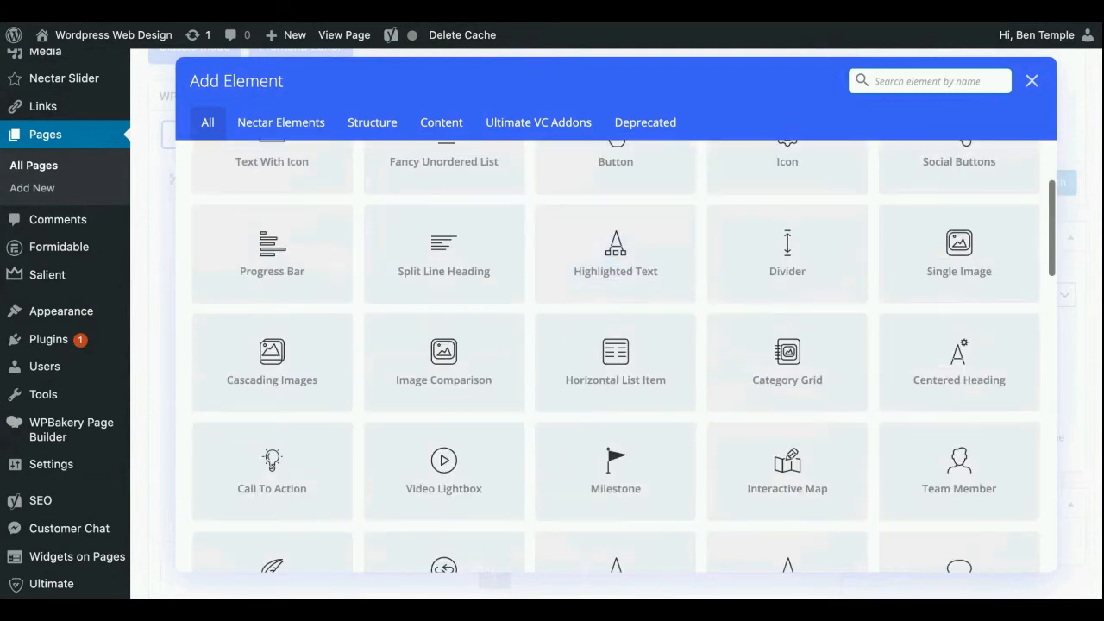
pyautogui.scroll(-1, 607, 356)
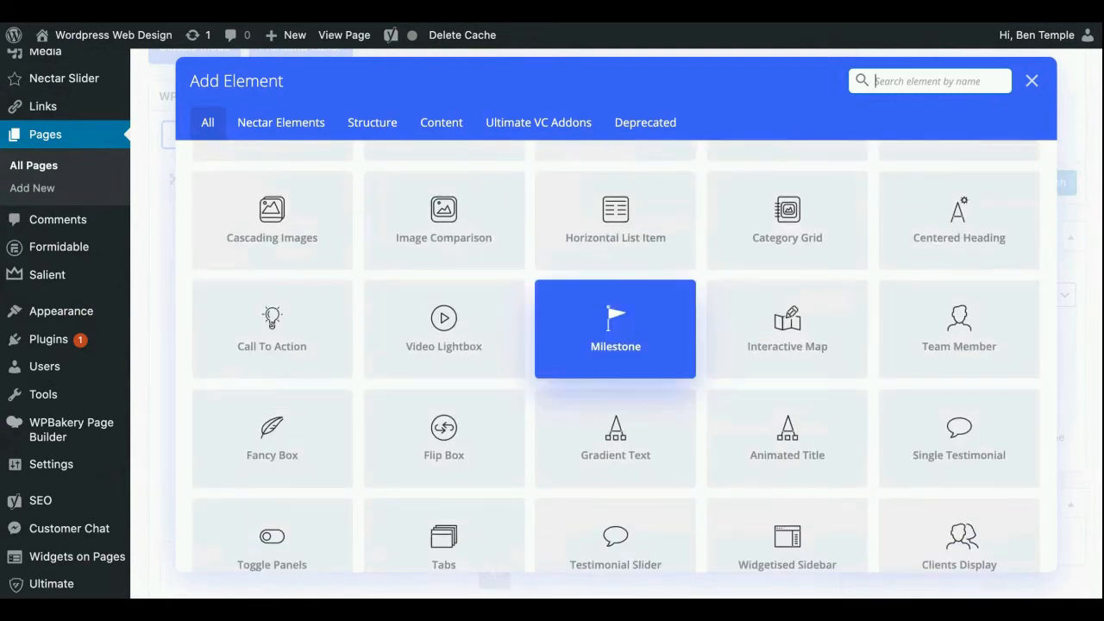
pyautogui.scroll(-1, 624, 295)
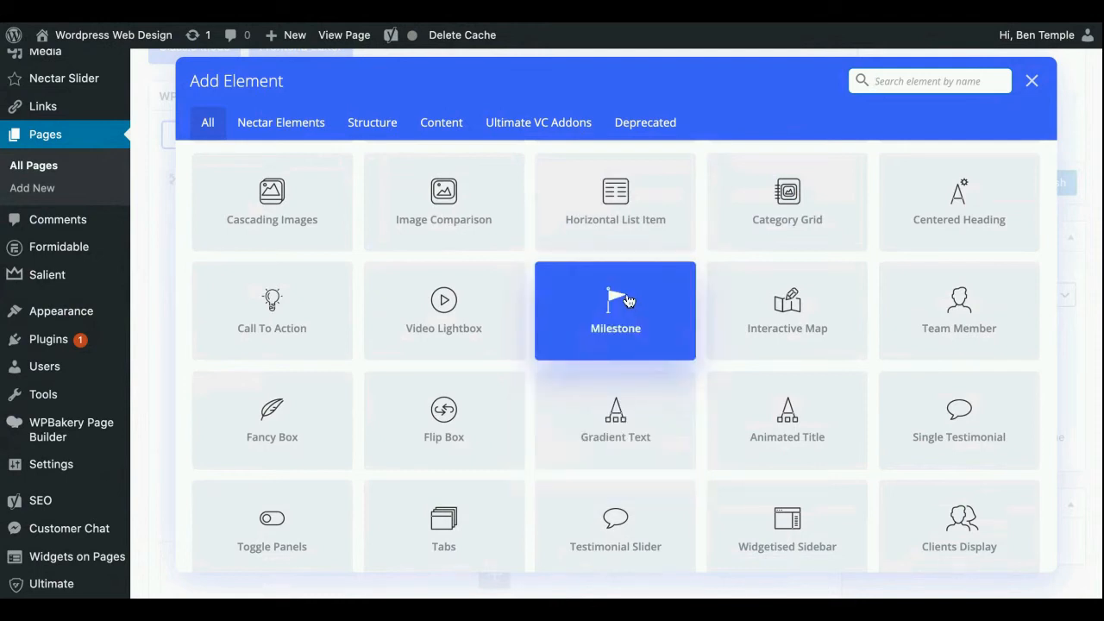
pyautogui.scroll(-3, 614, 293)
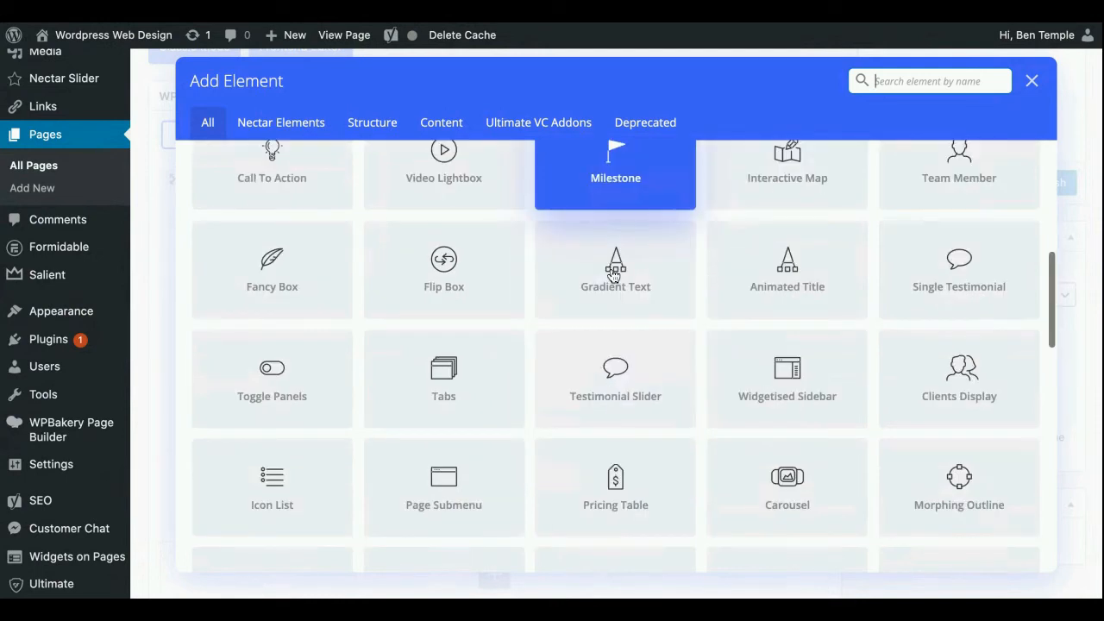
pyautogui.scroll(2, 363, 338)
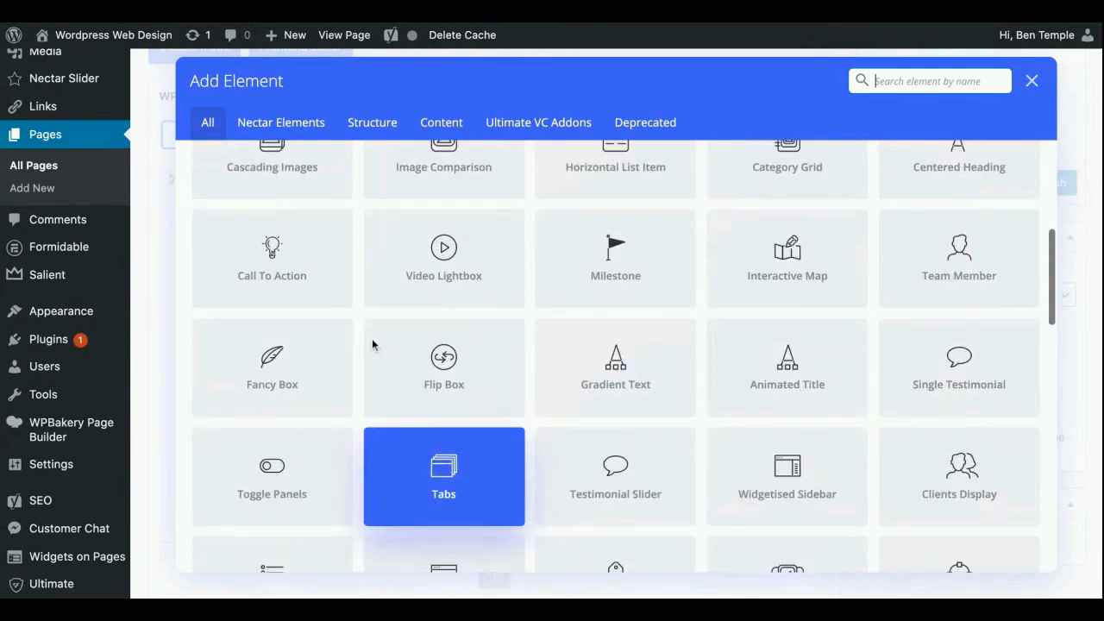
pyautogui.scroll(-1, 372, 339)
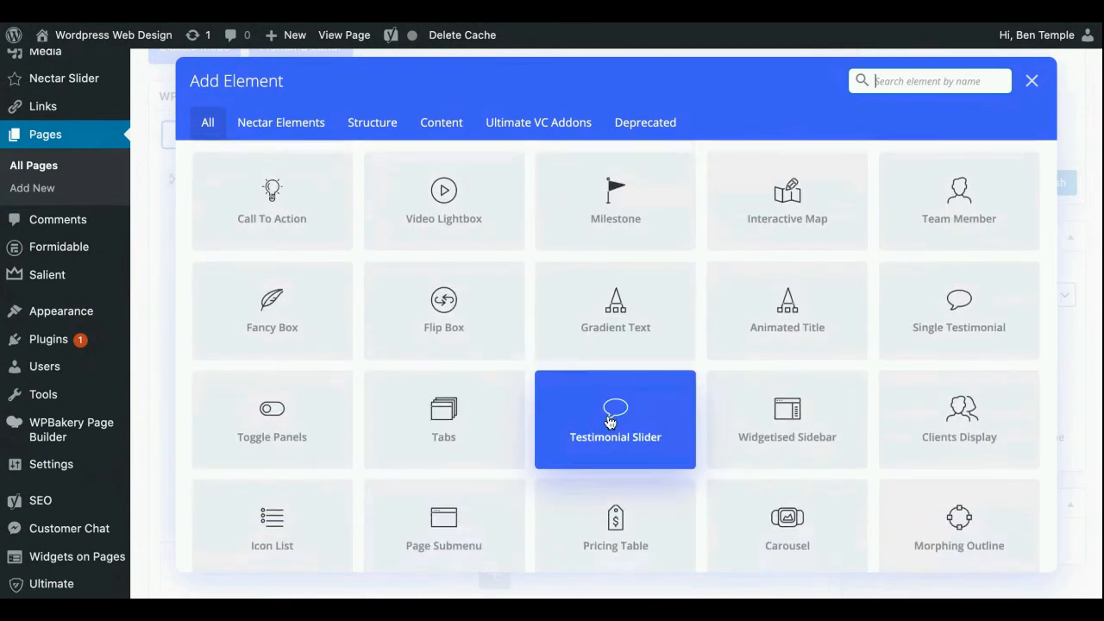
pyautogui.scroll(-5, 370, 362)
pyautogui.click(372, 359)
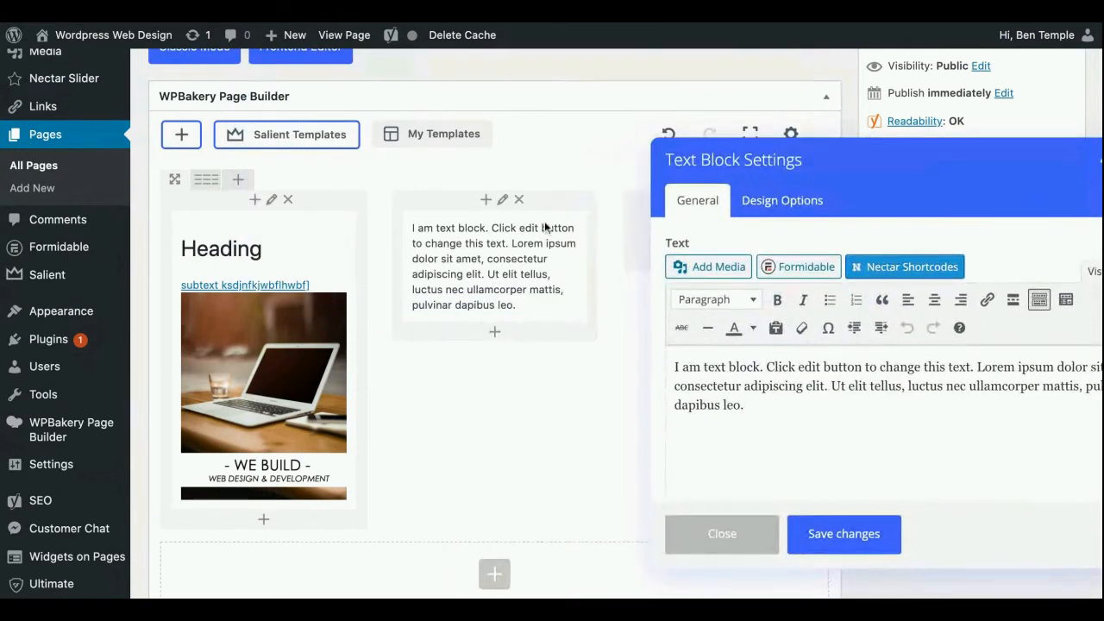
pyautogui.scroll(-1, 545, 227)
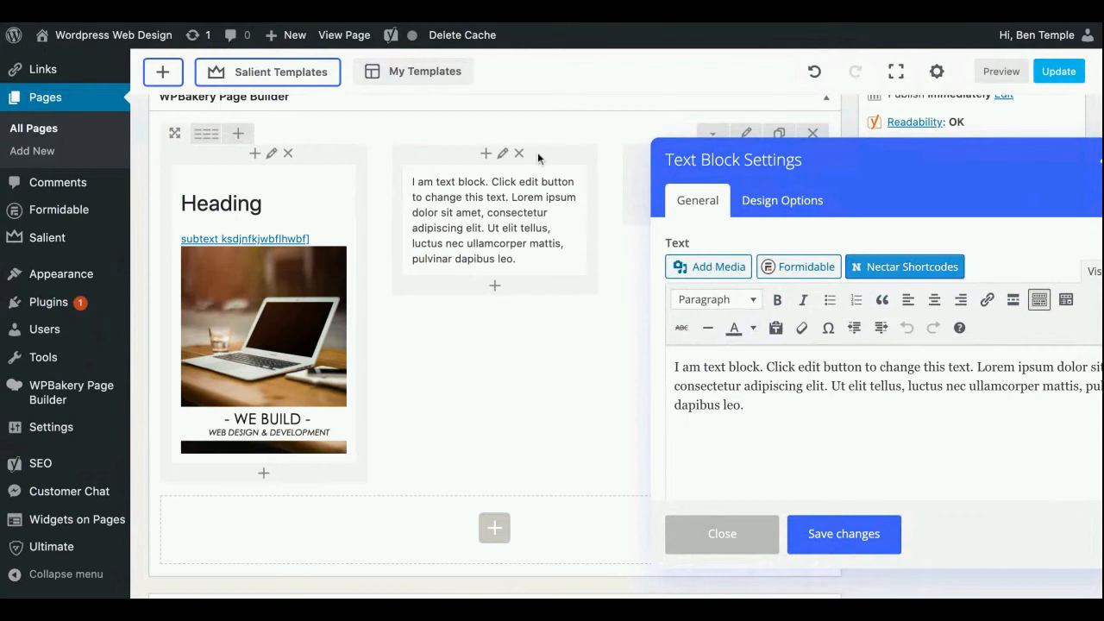
# Replace the placeholder text of the middle column's new text block with "HELLO WISHU!"
pyautogui.moveTo(892, 178); pyautogui.dragTo(639, 113)
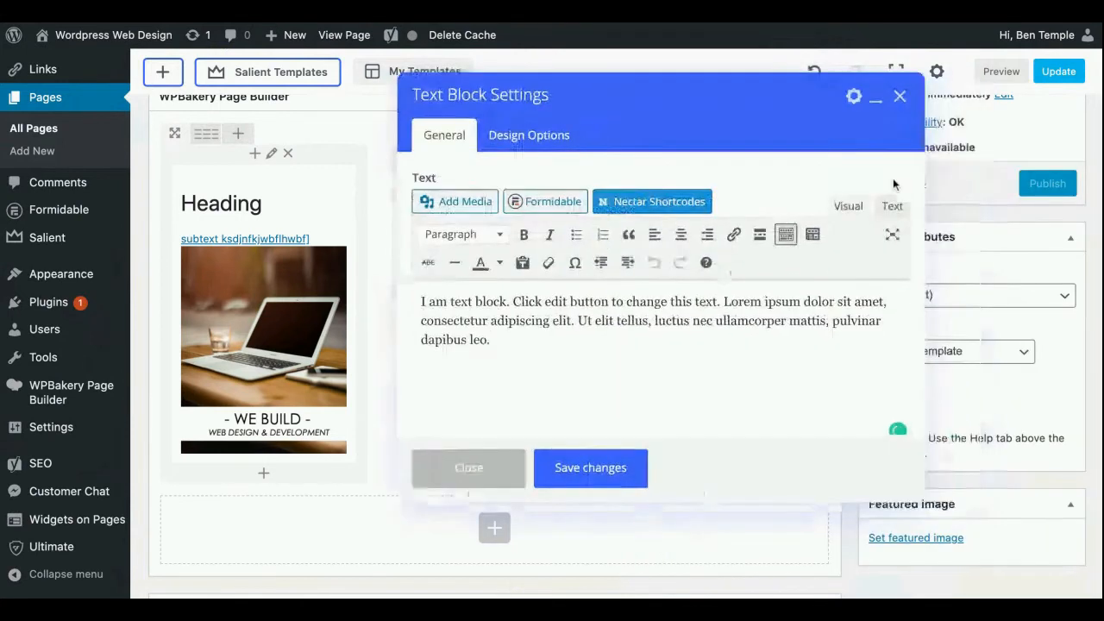
pyautogui.moveTo(496, 339); pyautogui.dragTo(389, 294)
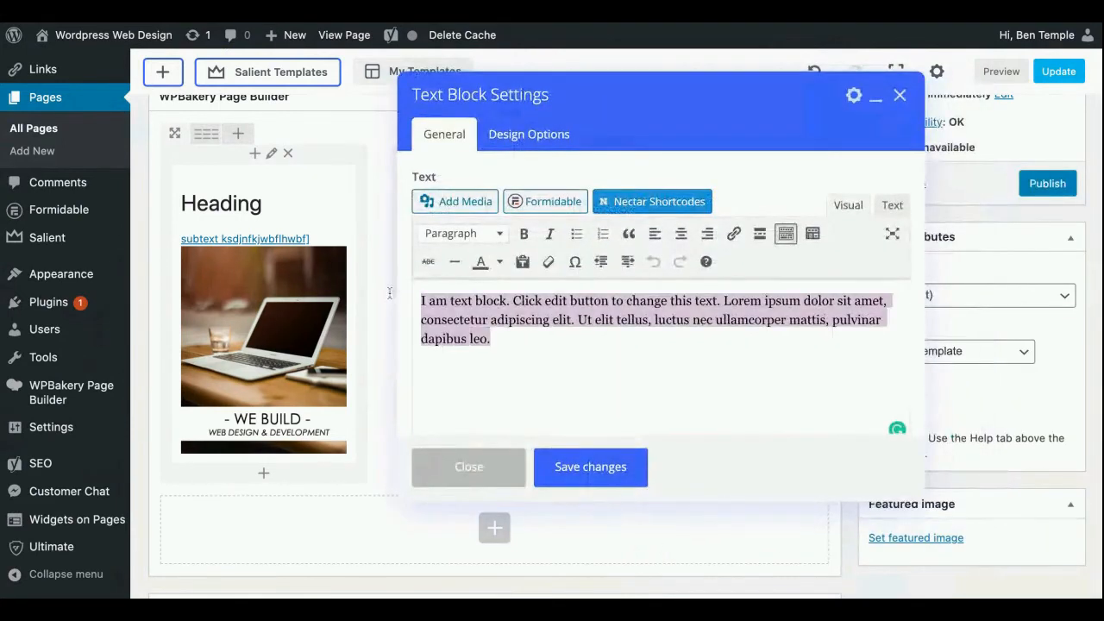
pyautogui.write('HELLO')
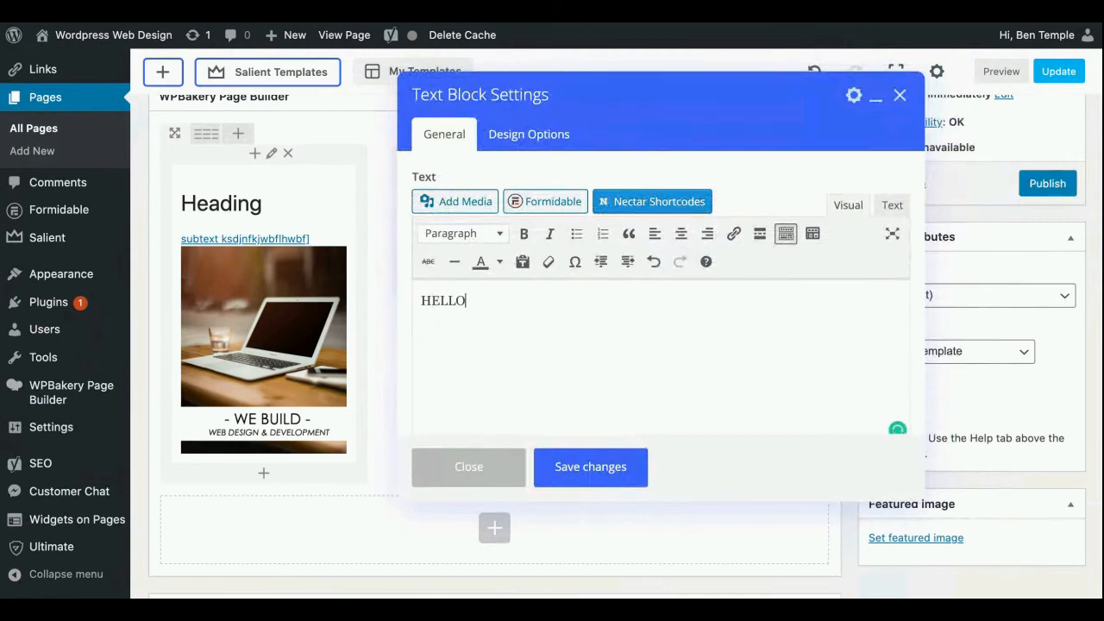
pyautogui.write(' WISHU!')
pyautogui.scroll(-2, 559, 345)
pyautogui.scroll(2, 560, 345)
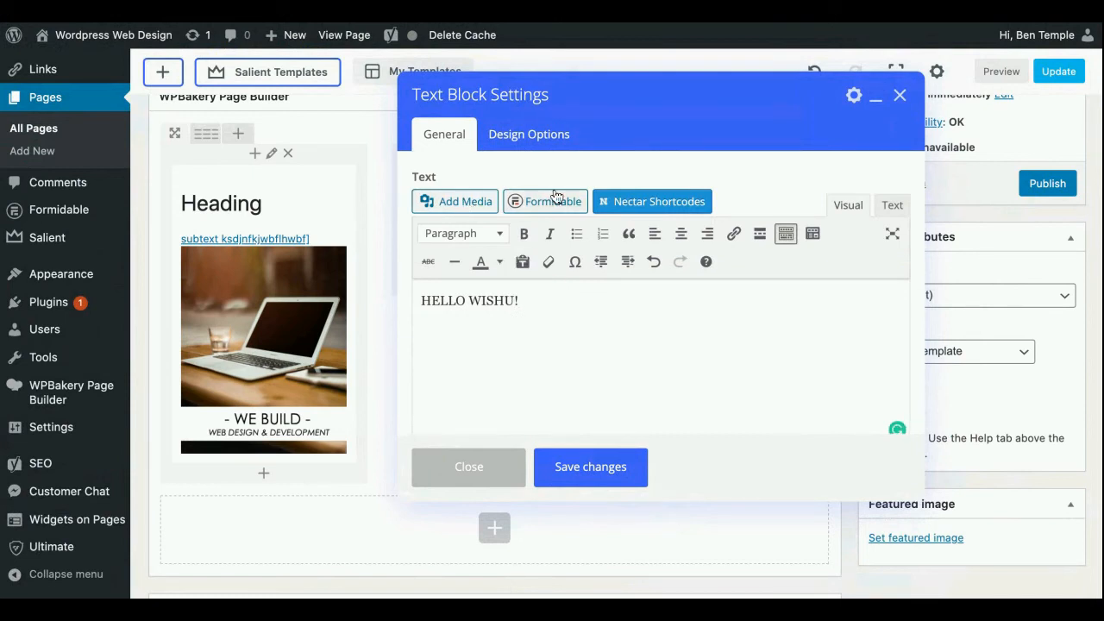
# Review the text block's Design Options for margin, border, padding and background, and save the block
pyautogui.click(544, 138)
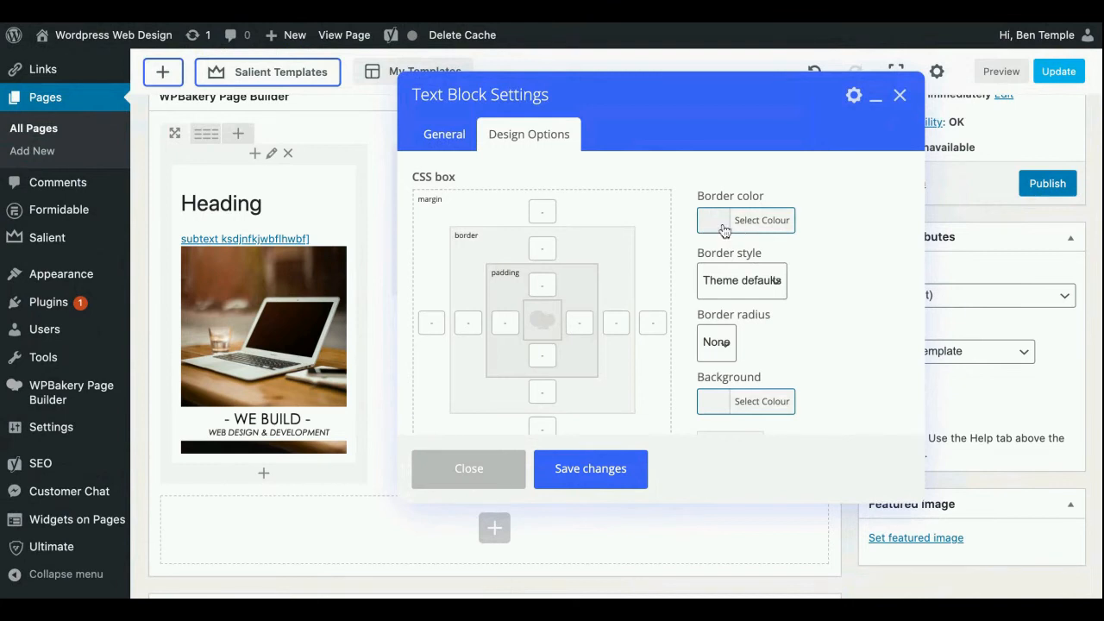
pyautogui.scroll(-2, 785, 300)
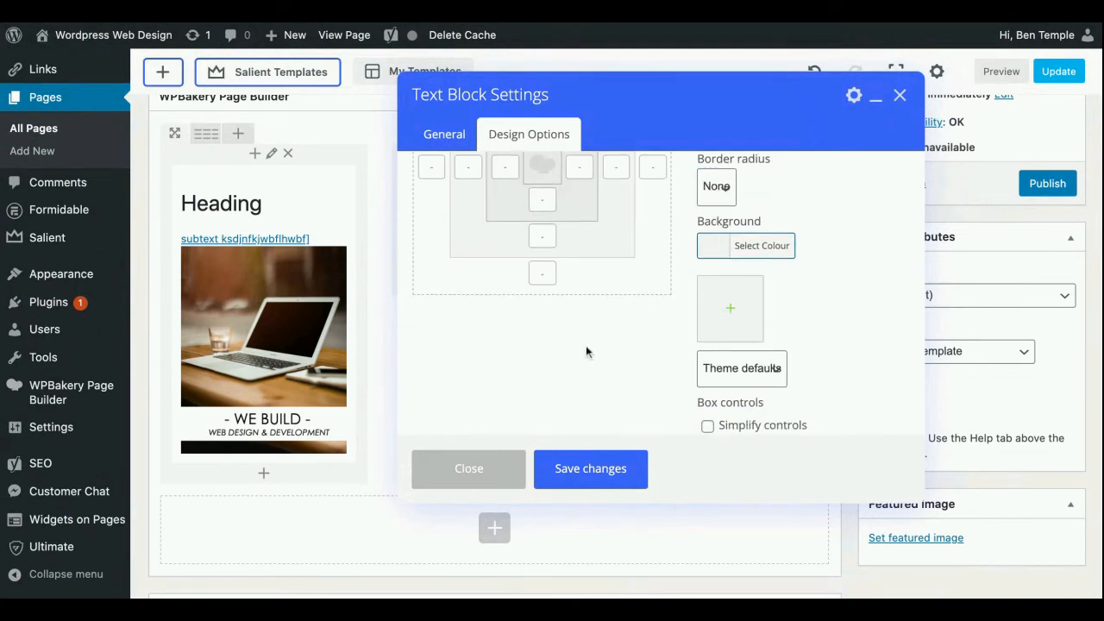
pyautogui.click(452, 147)
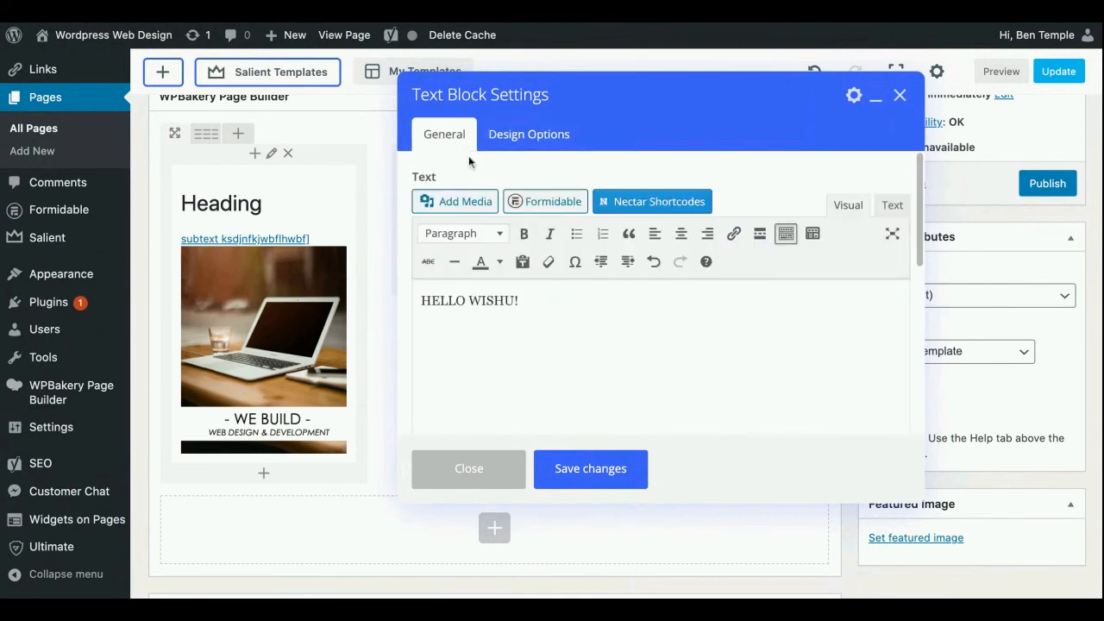
pyautogui.click(608, 485)
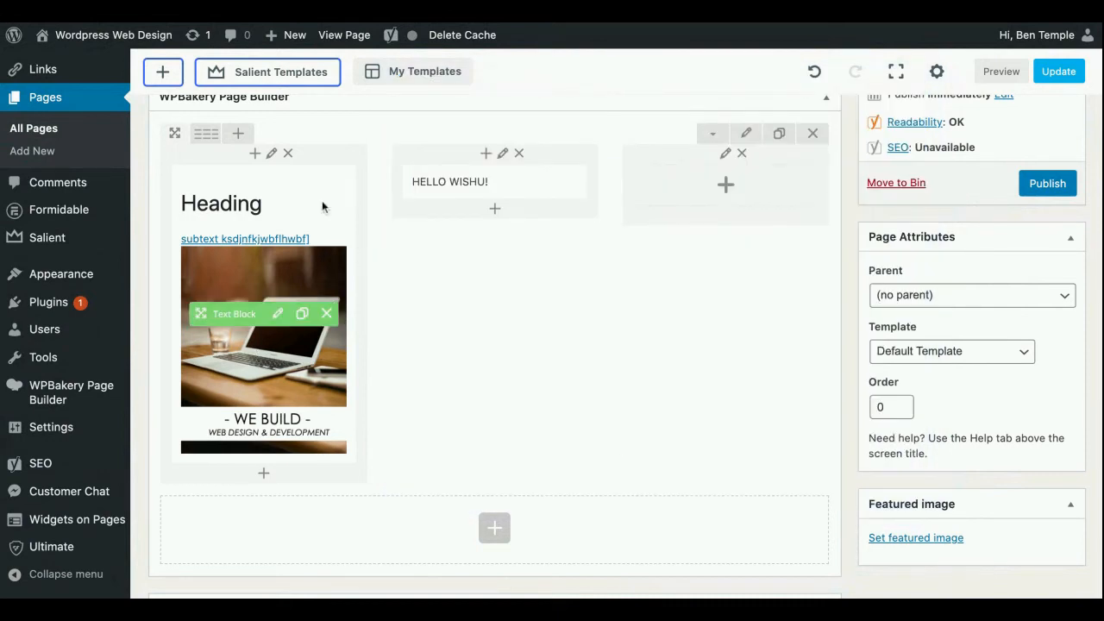
# Duplicate the heading and laptop image text block twice, placing one copy atop the middle column and the other in the third column
pyautogui.click(301, 314)
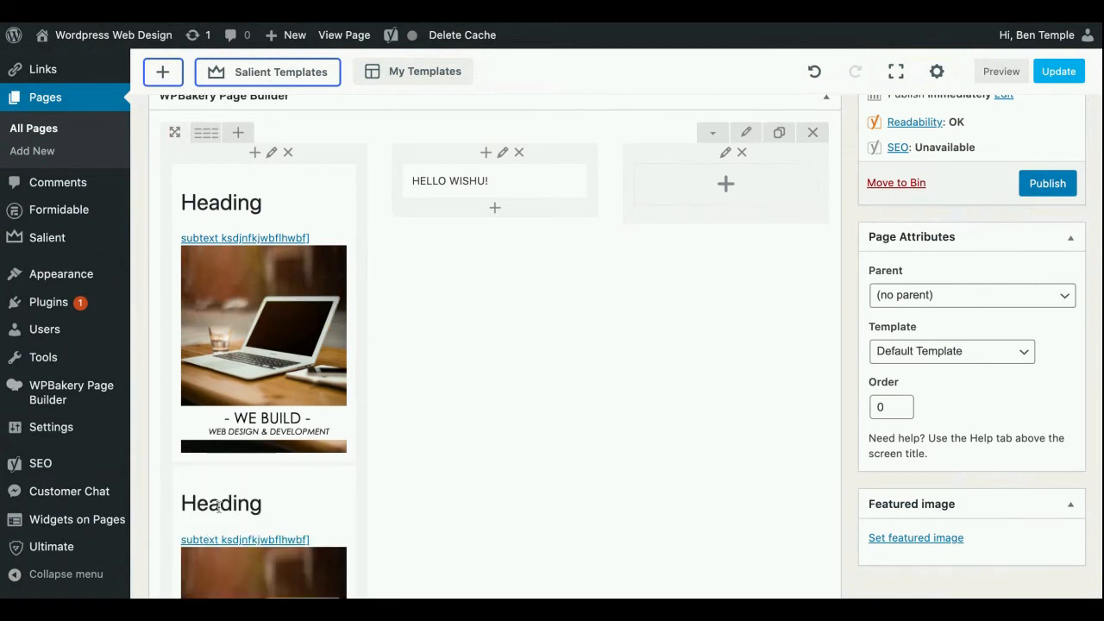
pyautogui.scroll(-2, 218, 507)
pyautogui.scroll(4, 218, 507)
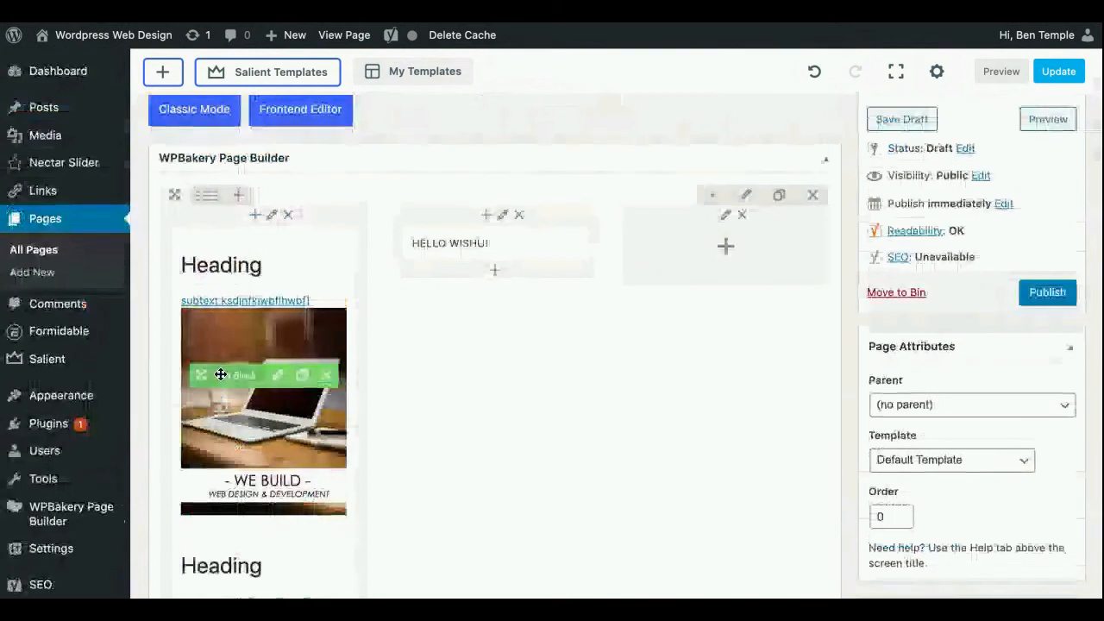
pyautogui.moveTo(221, 374); pyautogui.dragTo(487, 266)
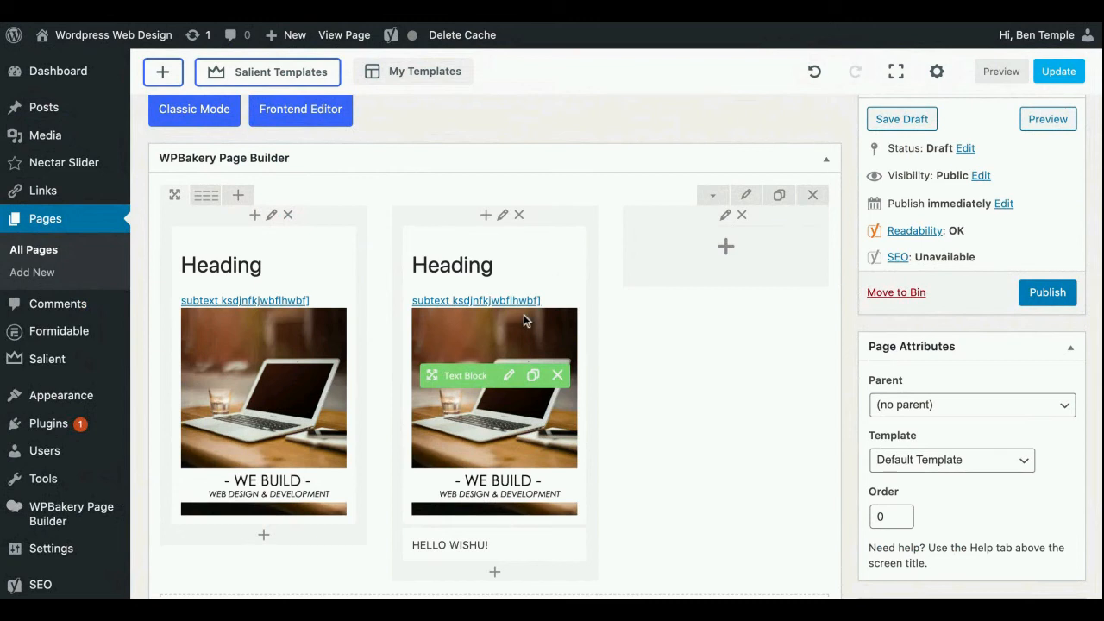
pyautogui.click(533, 375)
pyautogui.moveTo(444, 375); pyautogui.dragTo(716, 259)
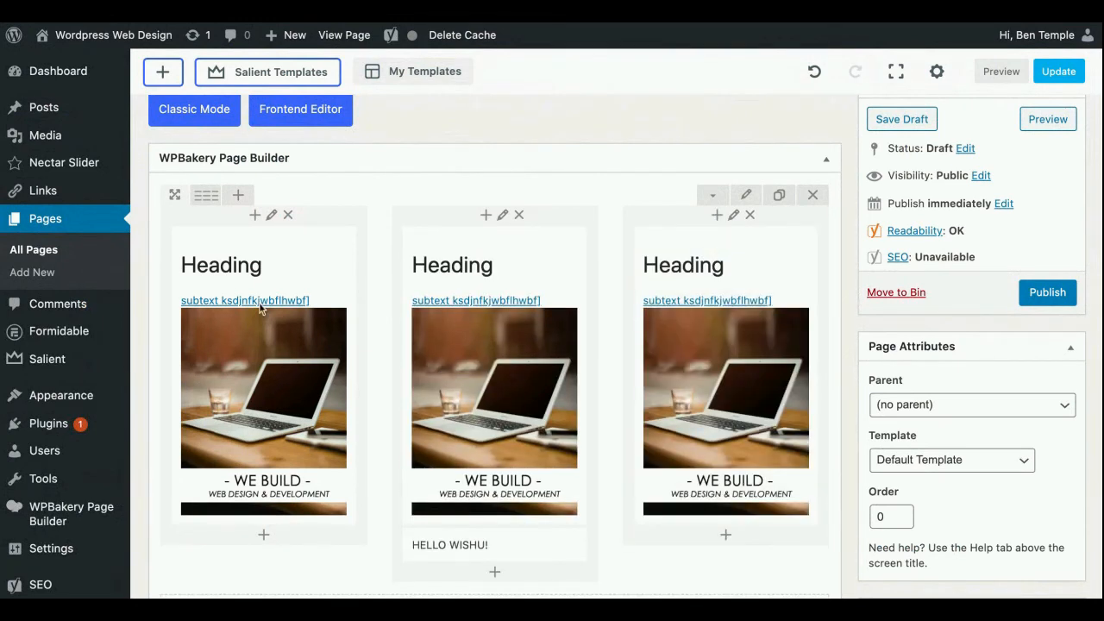
# Change the heading in the middle column's copied text block to "Heading 2" and save the block
pyautogui.click(509, 375)
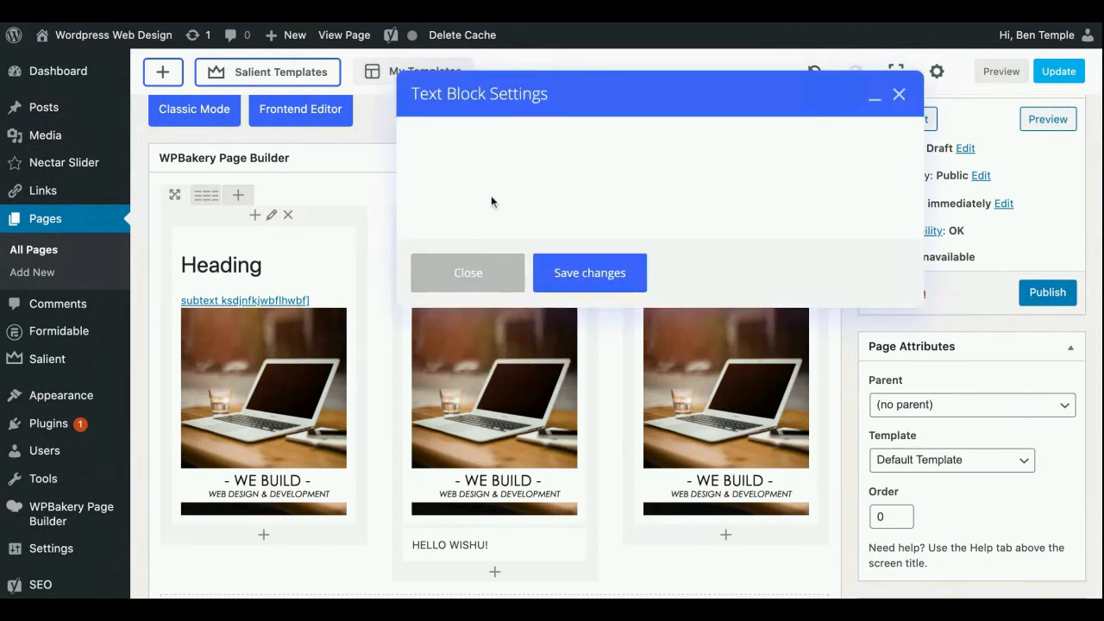
pyautogui.scroll(-3, 557, 318)
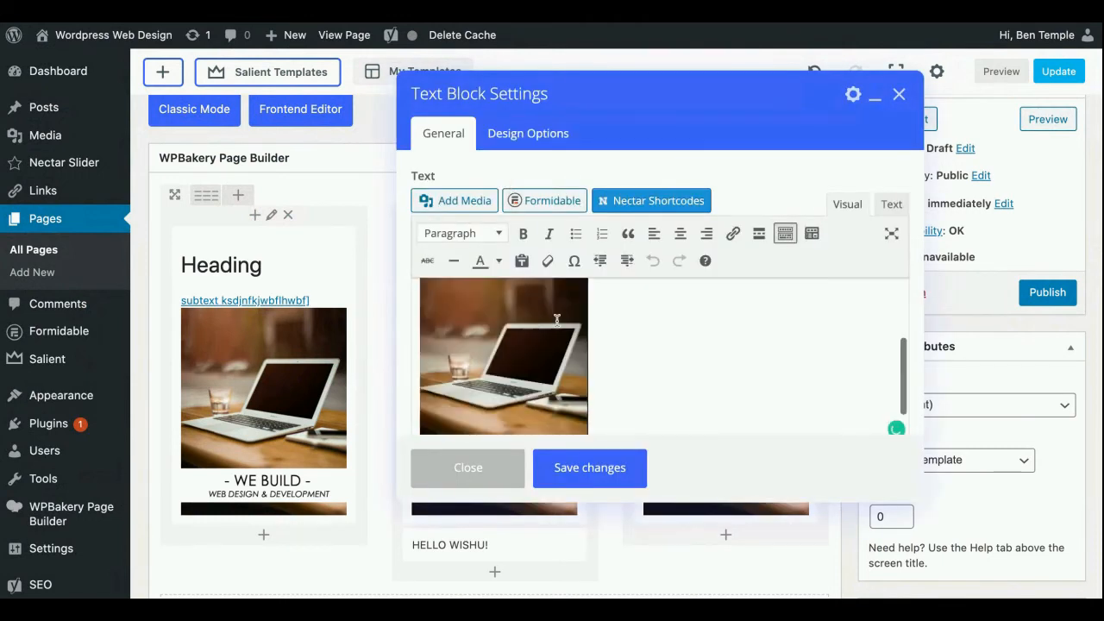
pyautogui.click(558, 318)
pyautogui.scroll(3, 641, 354)
pyautogui.click(561, 312)
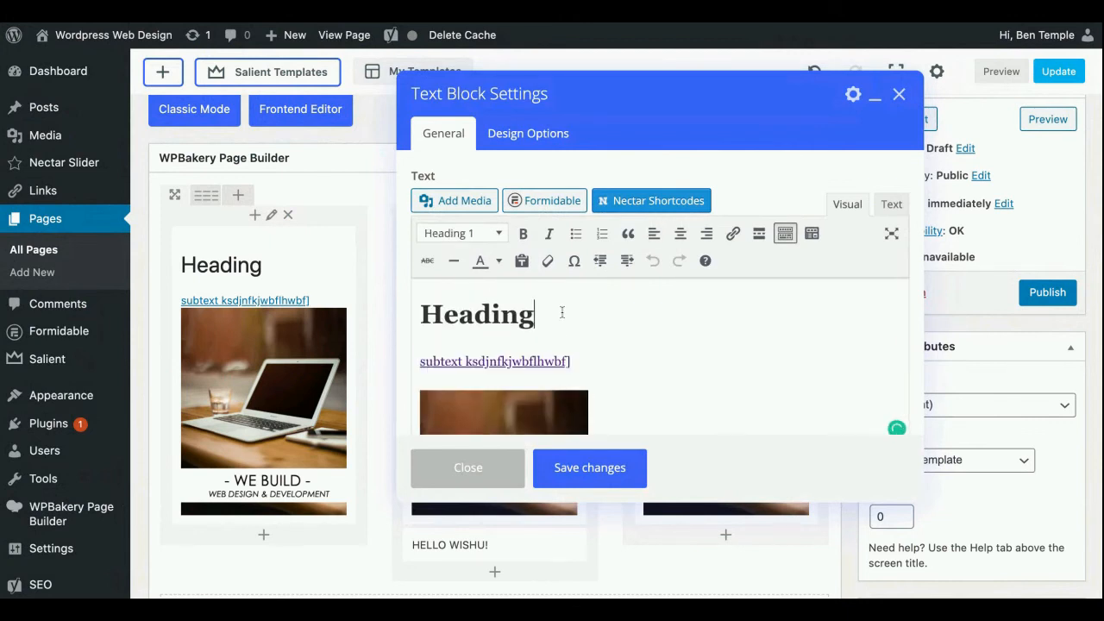
pyautogui.write('2')
pyautogui.click(584, 463)
# In the third column's text block, change the heading to "Heading 3" and delete the laptop image
pyautogui.click(734, 374)
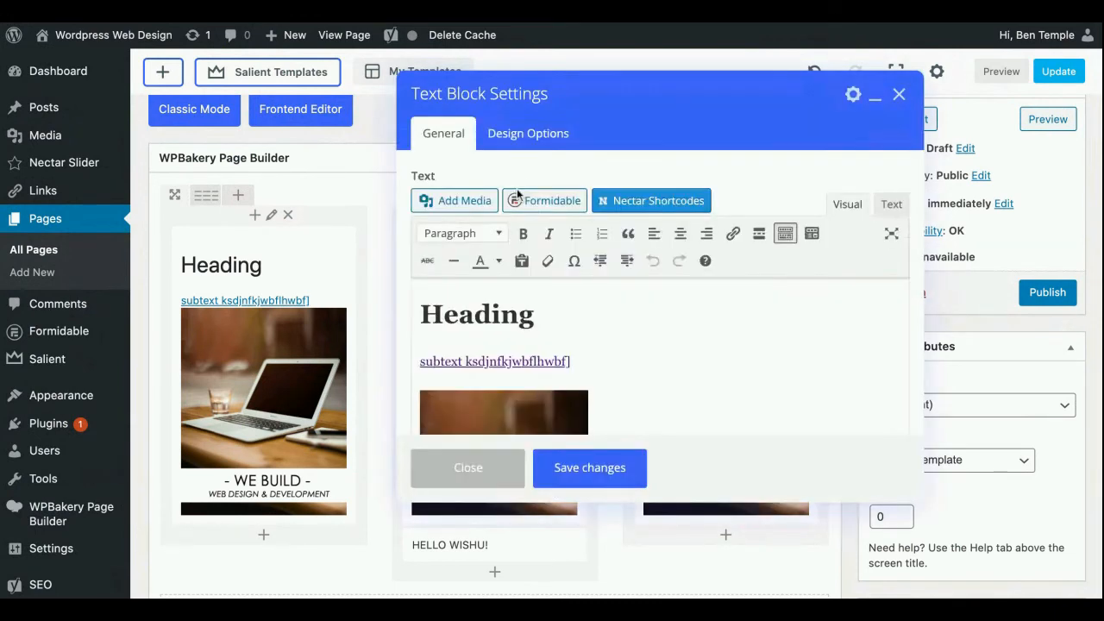
pyautogui.scroll(-3, 561, 305)
pyautogui.scroll(3, 699, 333)
pyautogui.click(593, 315)
pyautogui.write('3')
pyautogui.scroll(-2, 631, 356)
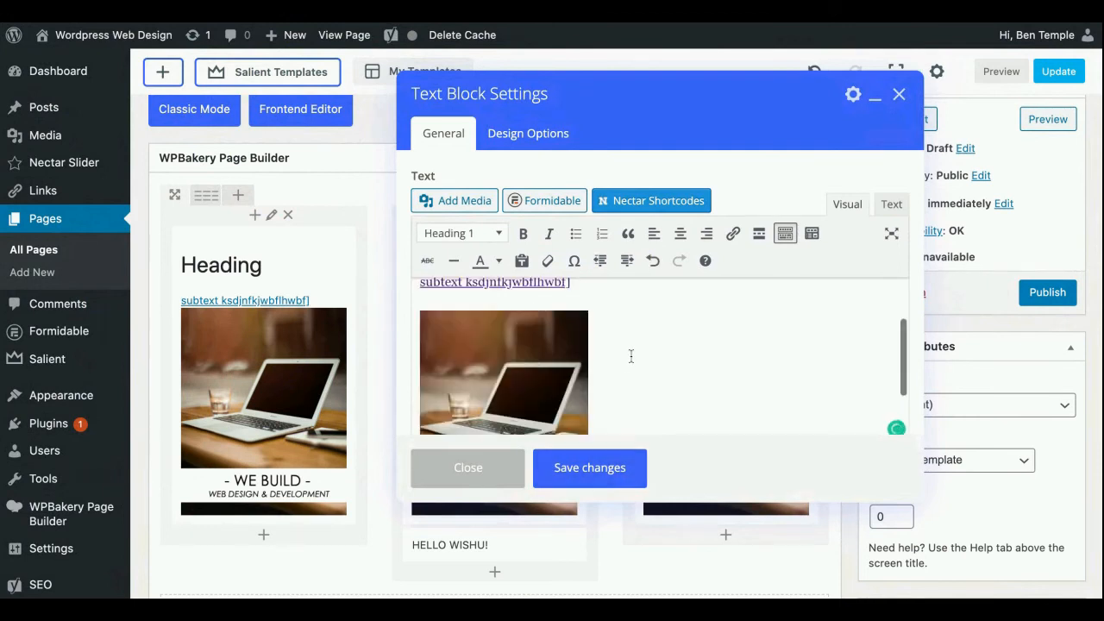
pyautogui.click(544, 350)
pyautogui.press('Delete')
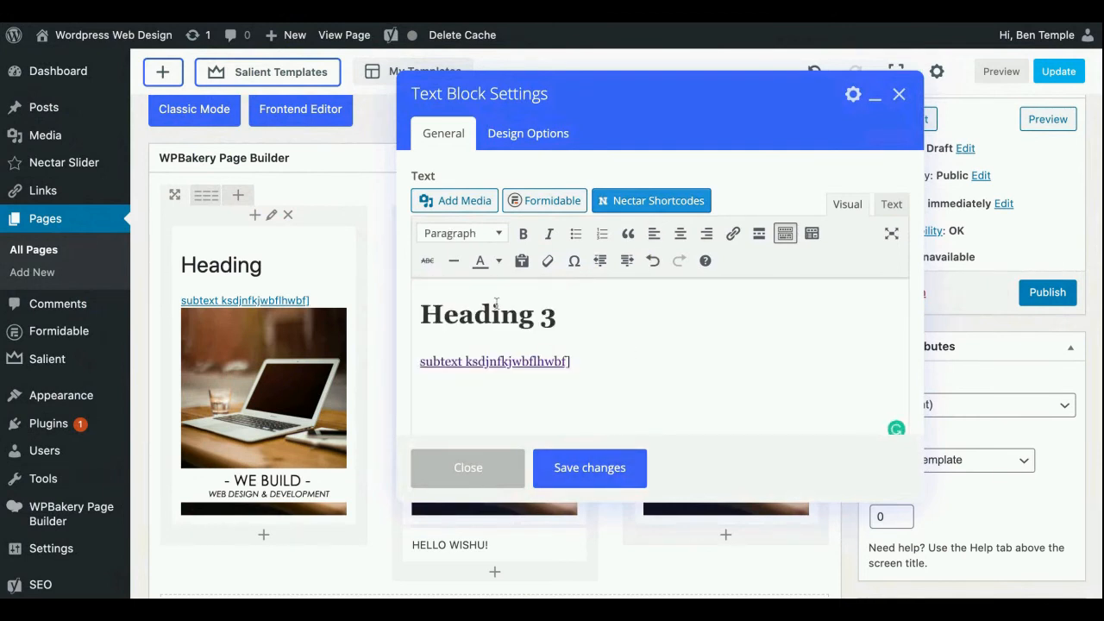
# Try to insert header-web-design-new.png from the media library into the Heading 3 text block, and save the block
pyautogui.click(449, 203)
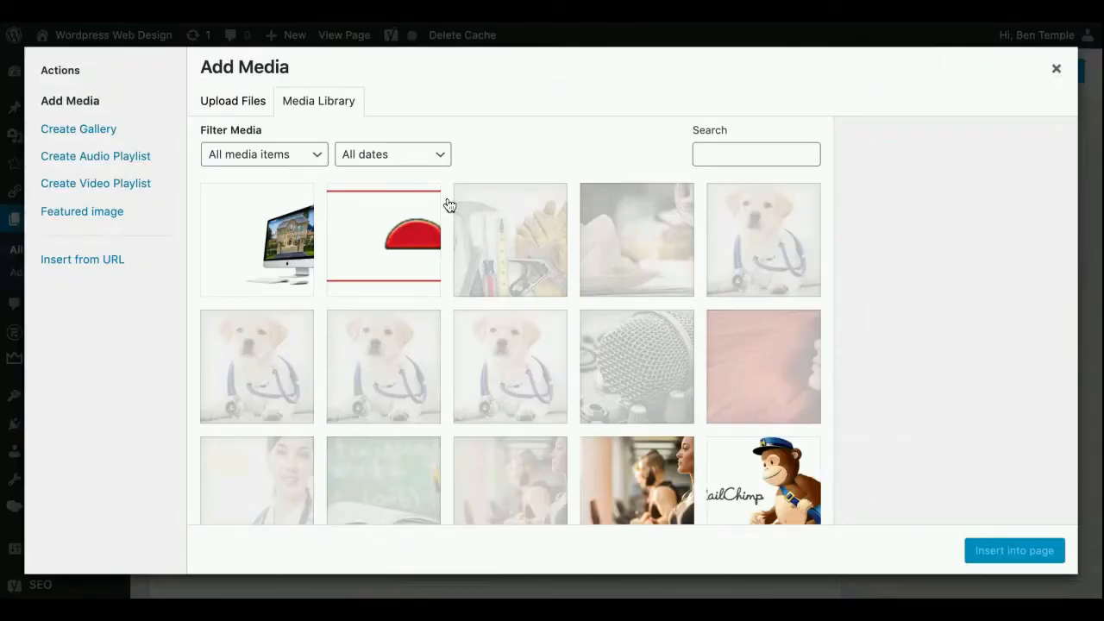
pyautogui.click(284, 250)
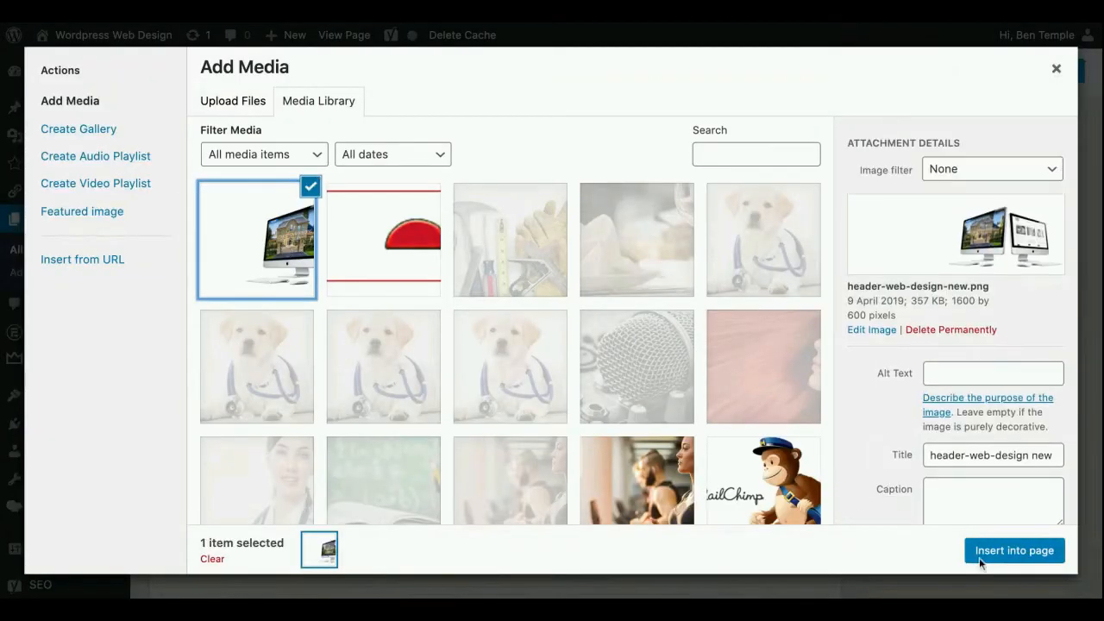
pyautogui.click(979, 558)
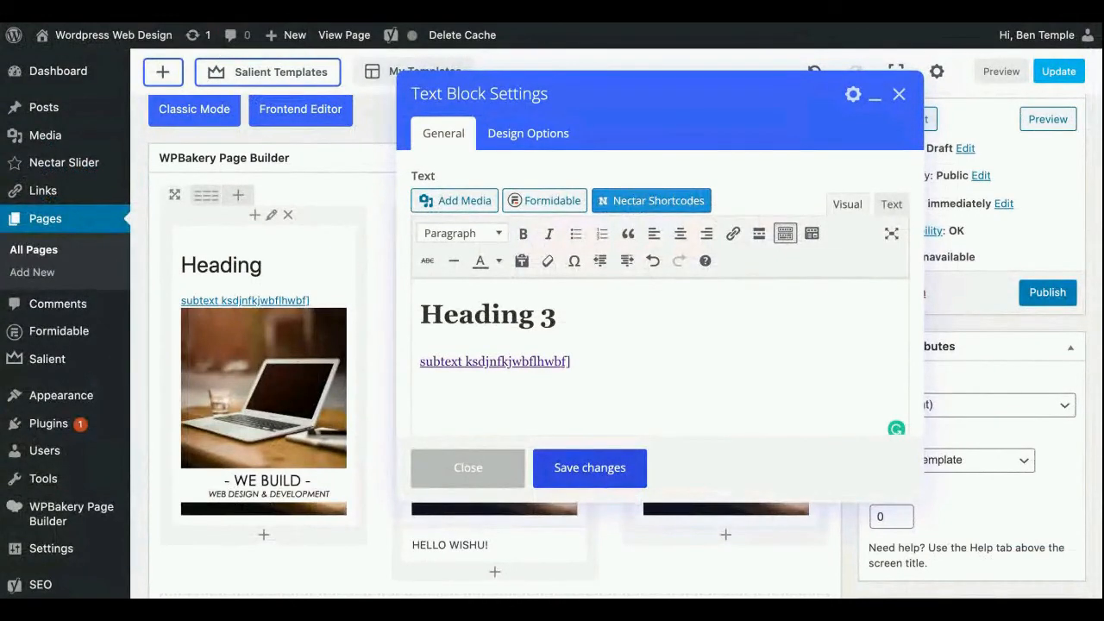
pyautogui.click(590, 467)
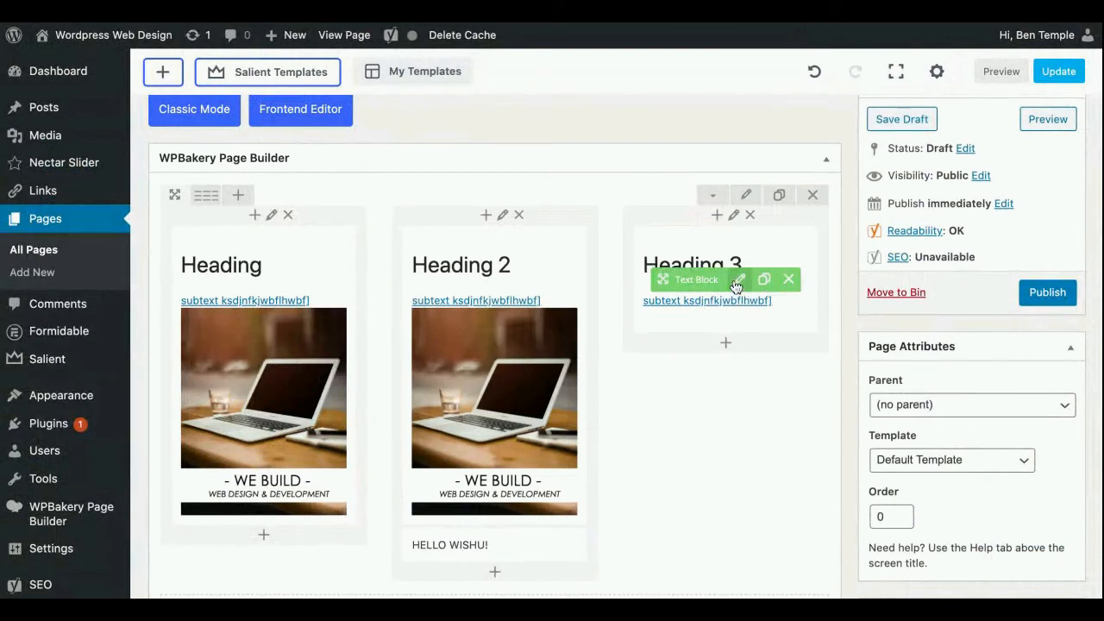
# Reopen the Heading 3 text block, check its content for the inserted image, and save it
pyautogui.click(737, 281)
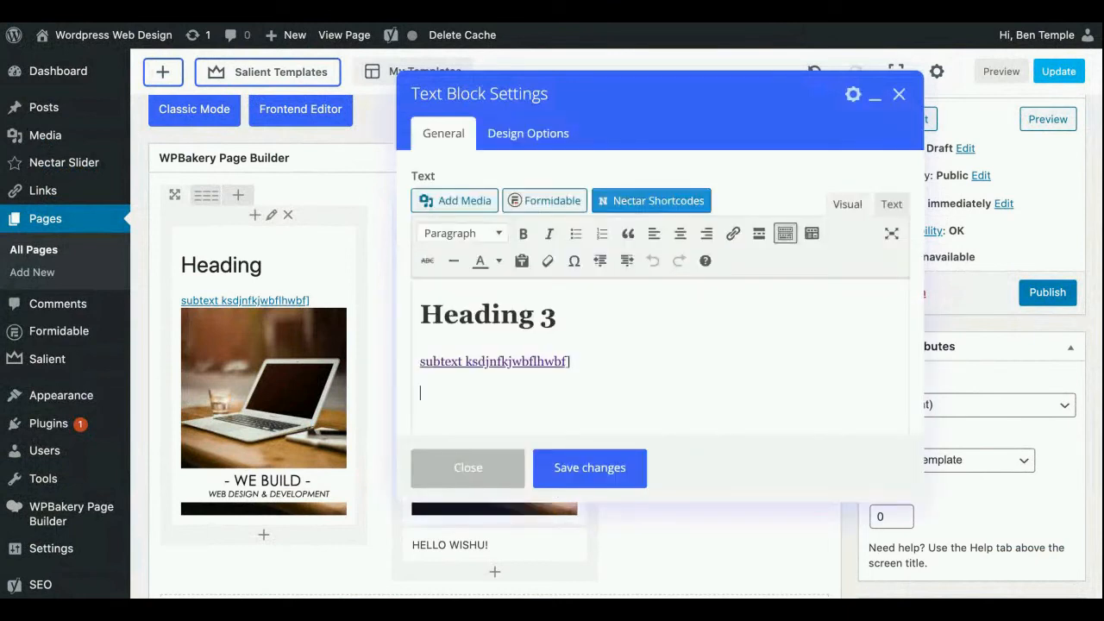
pyautogui.scroll(-2, 598, 388)
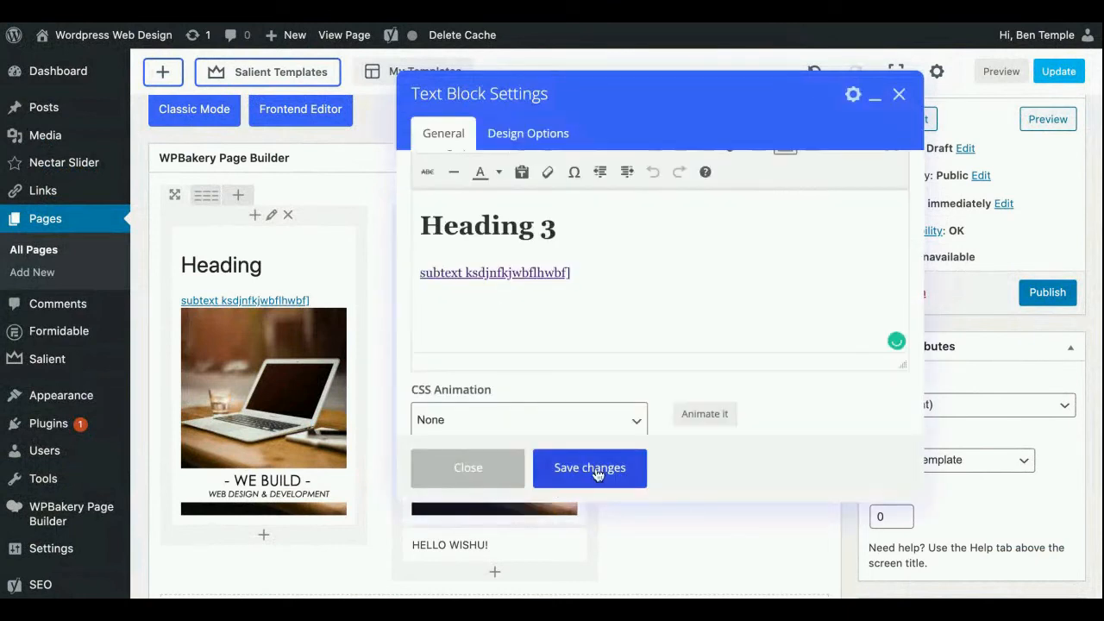
pyautogui.click(597, 473)
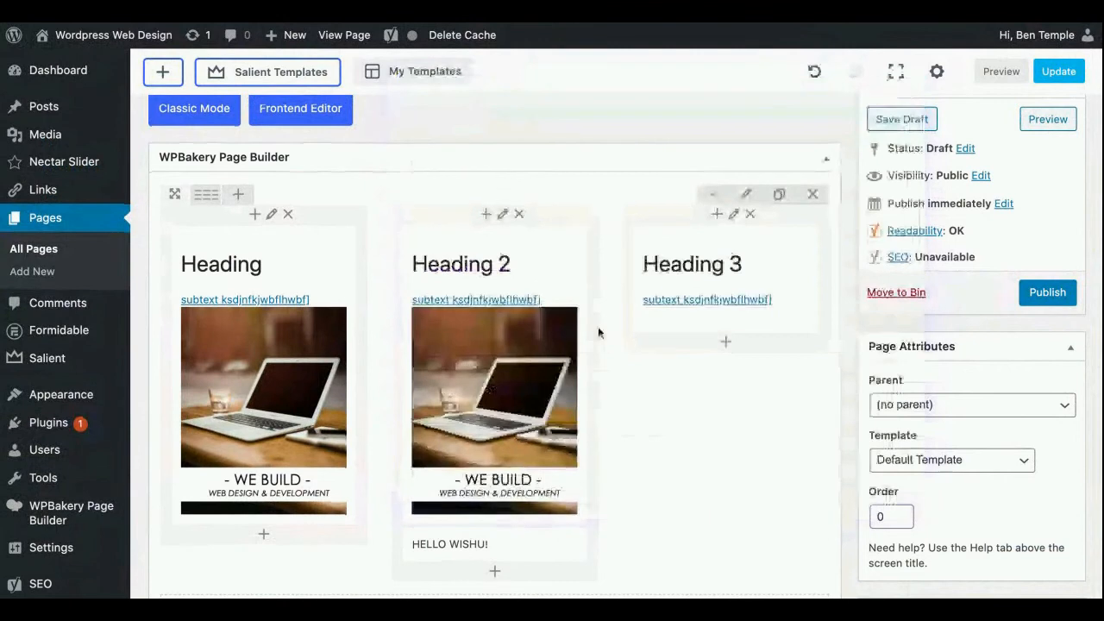
# Add a new row below the three-column row containing a Text Block with its placeholder text
pyautogui.scroll(-2, 598, 332)
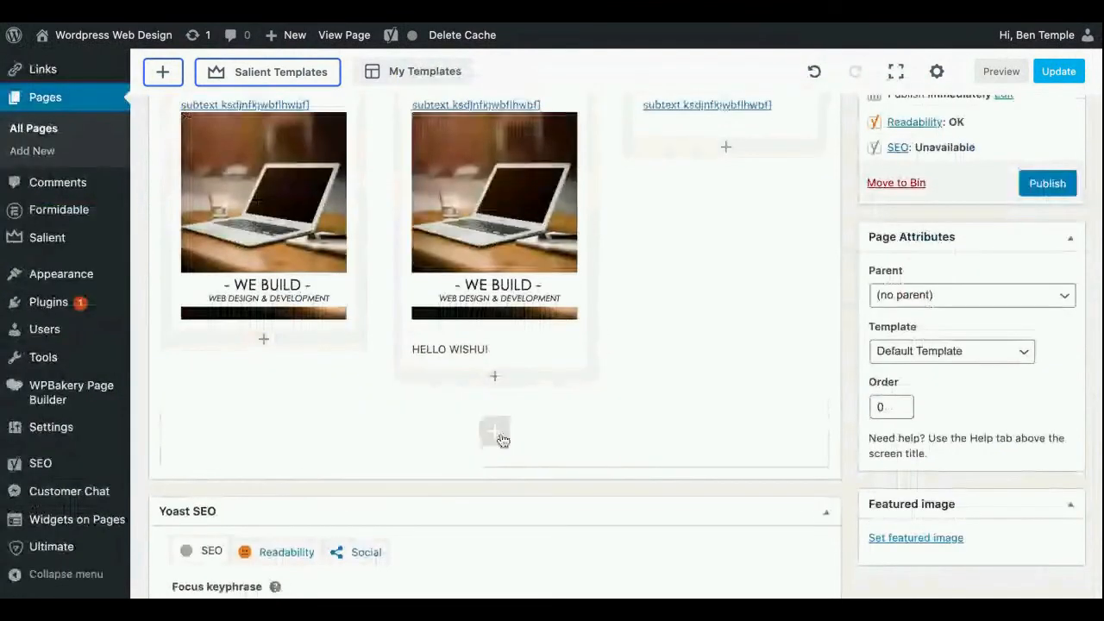
pyautogui.click(496, 433)
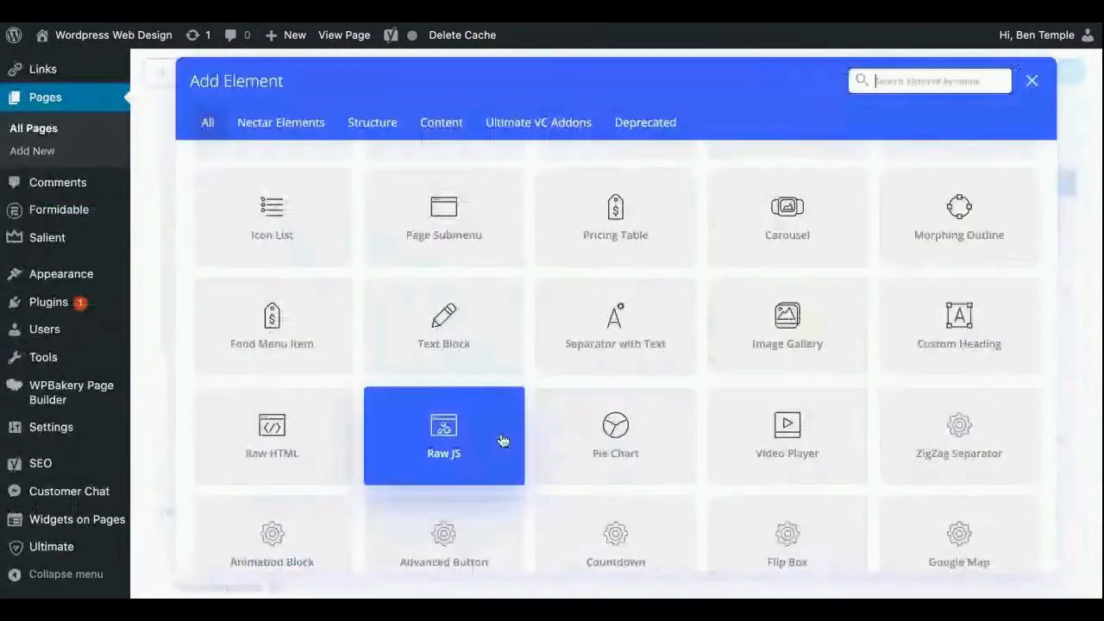
pyautogui.click(466, 318)
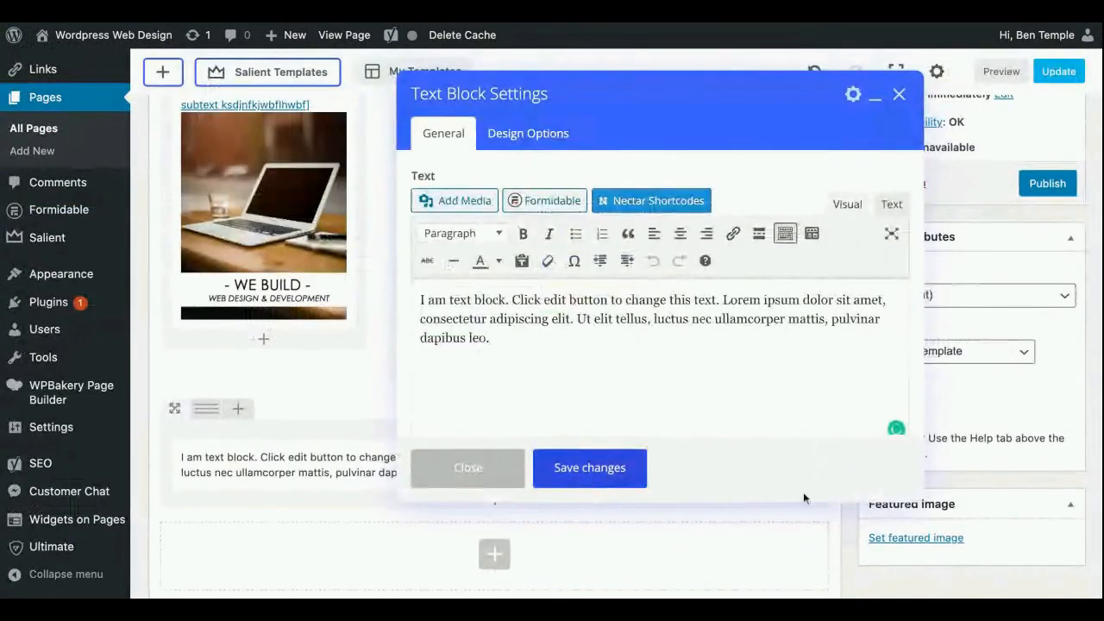
pyautogui.click(583, 480)
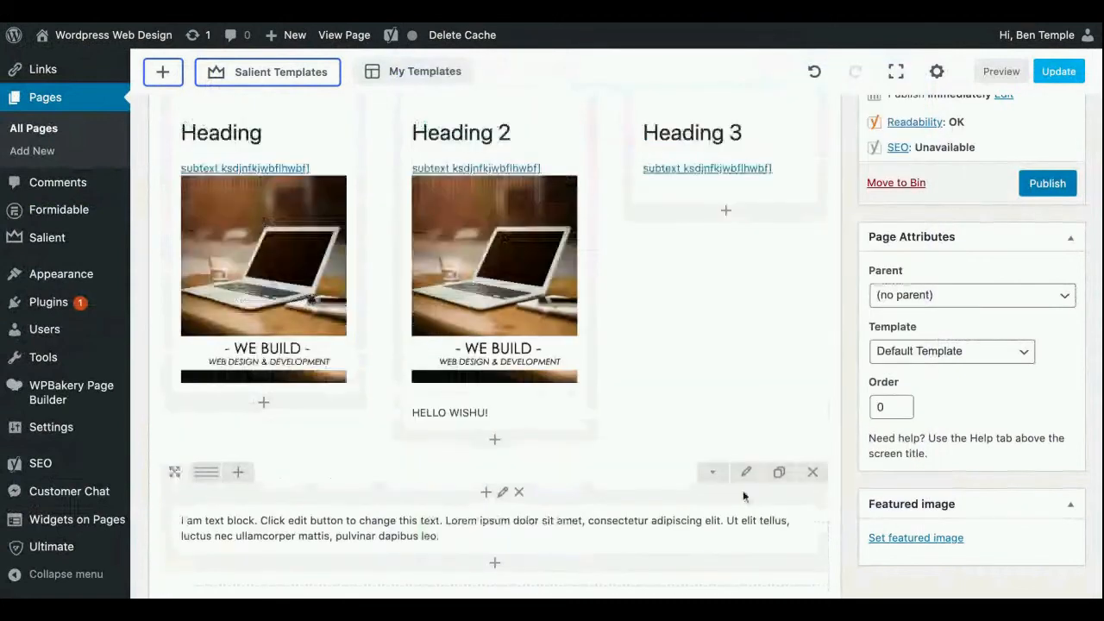
# Examine how the three-column row and the single-column text row below it are laid out
pyautogui.scroll(2, 743, 496)
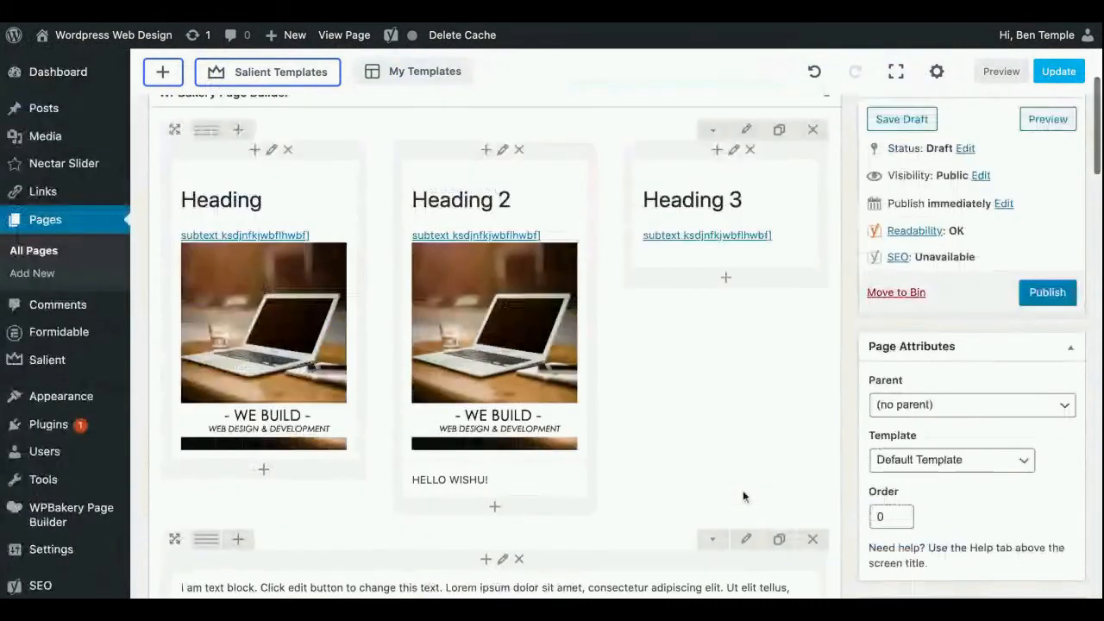
pyautogui.moveTo(661, 238)
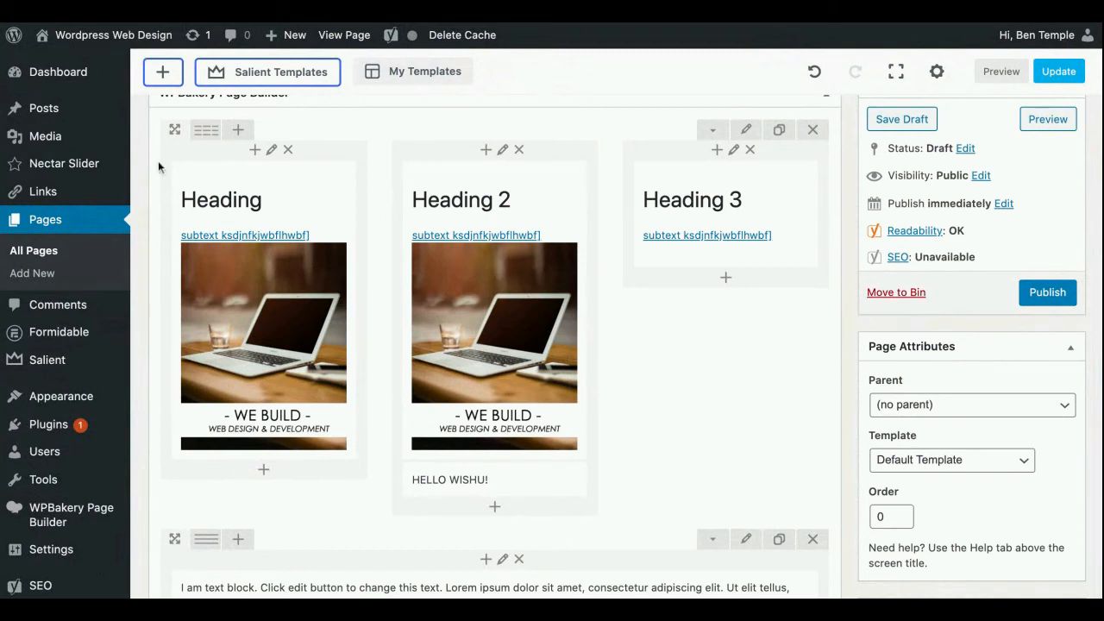
pyautogui.scroll(-5, 148, 184)
pyautogui.scroll(4, 148, 183)
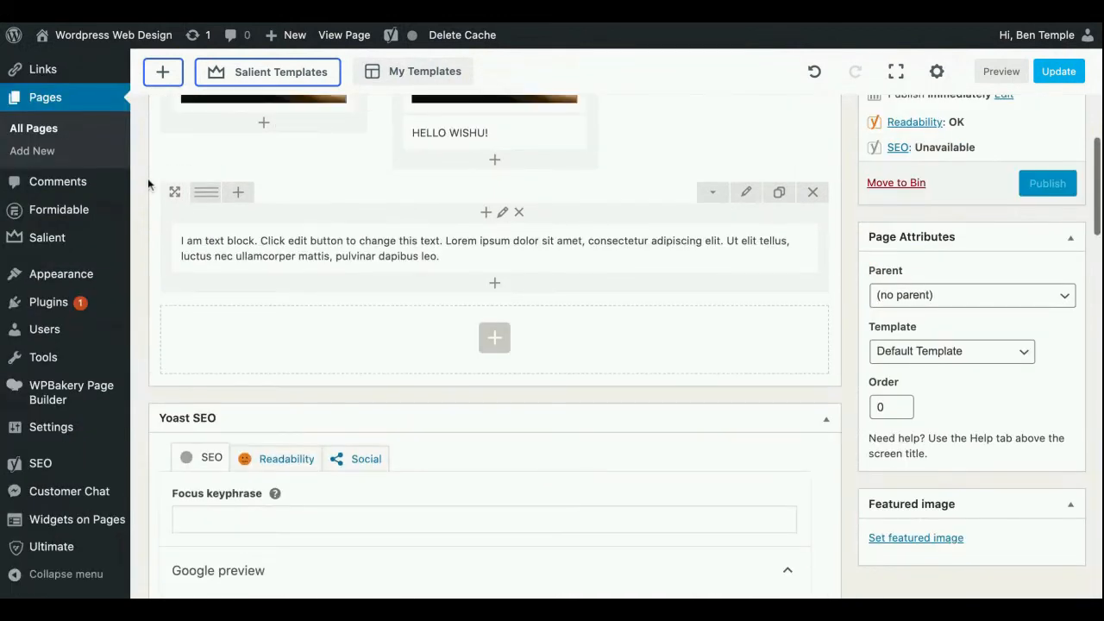
pyautogui.scroll(1, 199, 298)
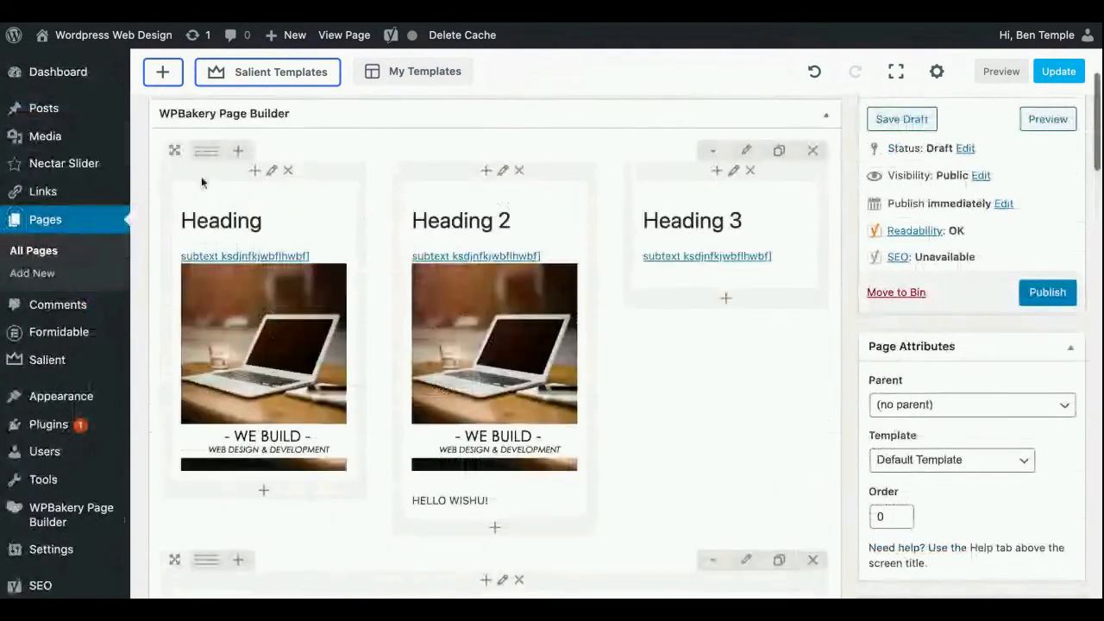
pyautogui.scroll(-1, 222, 374)
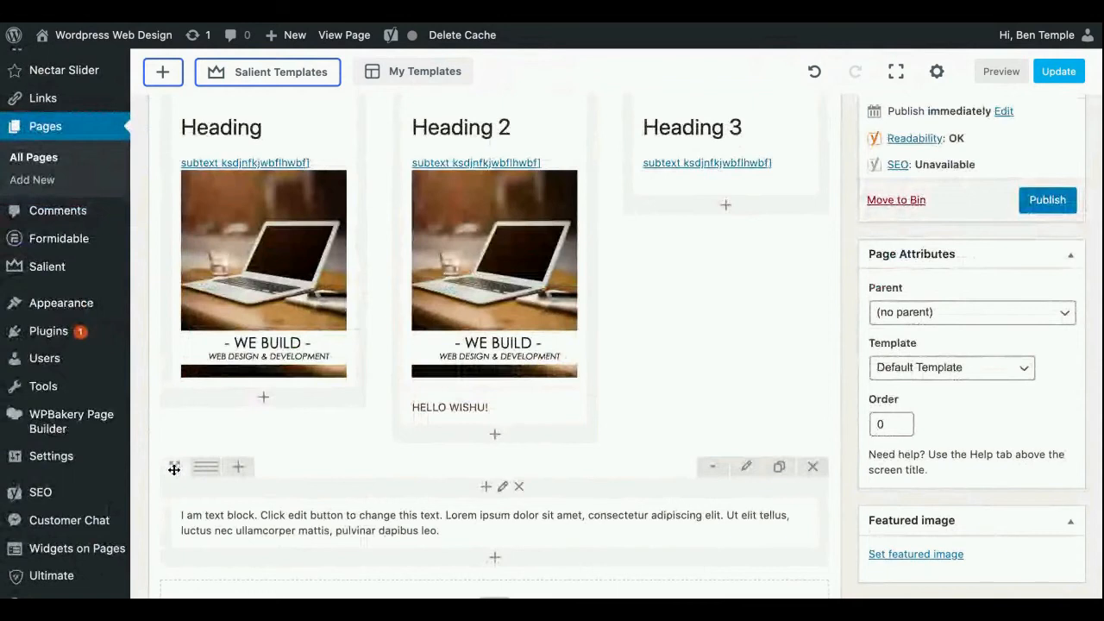
pyautogui.scroll(1, 226, 443)
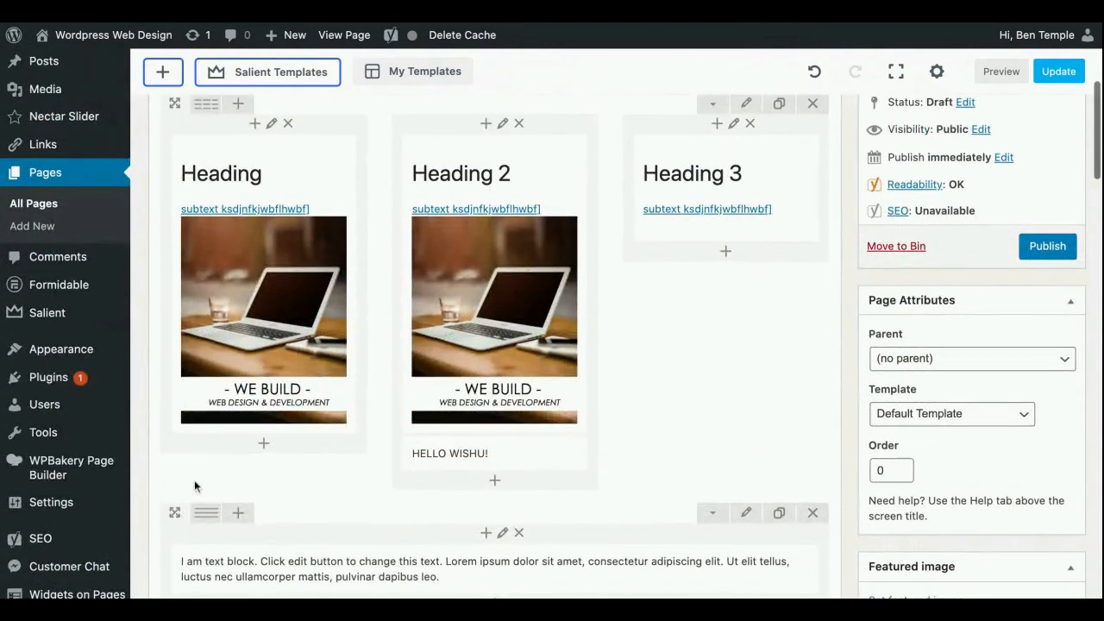
# Move the single-column text row above the three-column row, and move the Heading 2 text block into it above the placeholder text
pyautogui.moveTo(172, 513); pyautogui.dragTo(174, 156)
pyautogui.scroll(1, 497, 235)
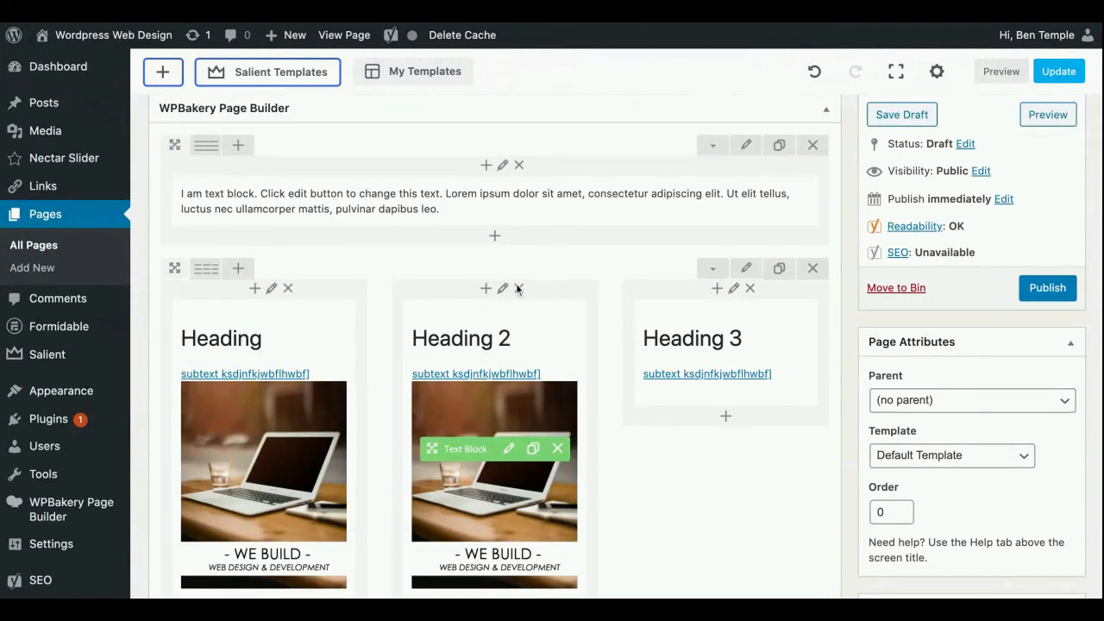
pyautogui.scroll(1, 517, 289)
pyautogui.moveTo(431, 474); pyautogui.dragTo(480, 245)
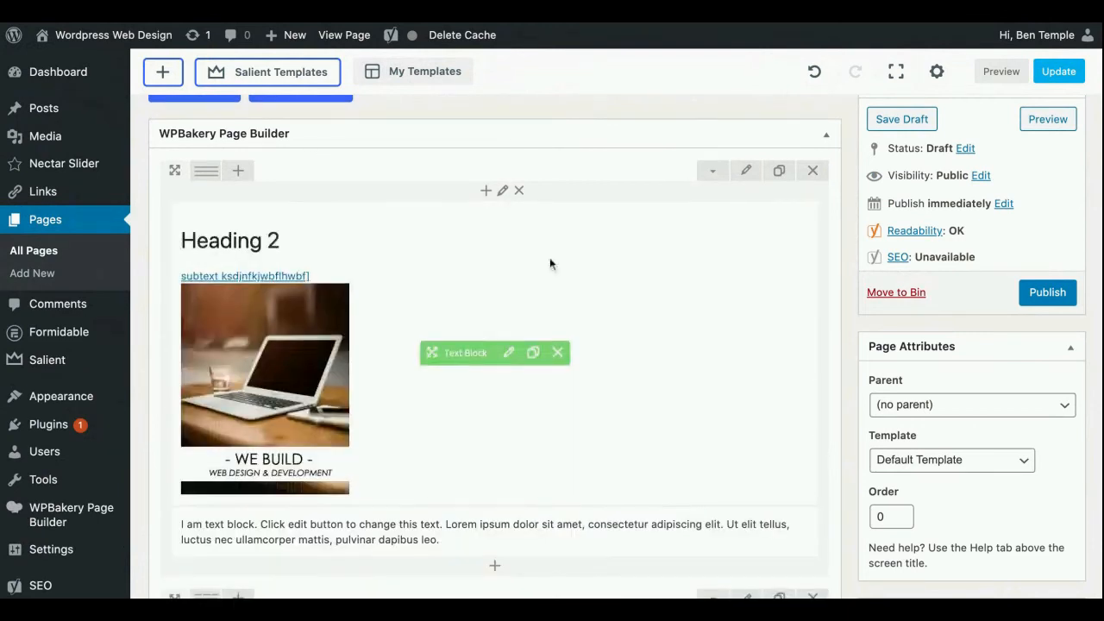
# Change the first row, containing the Heading 2 block, to a layout of two equal columns
pyautogui.scroll(-2, 551, 263)
pyautogui.scroll(2, 550, 261)
pyautogui.moveTo(200, 197)
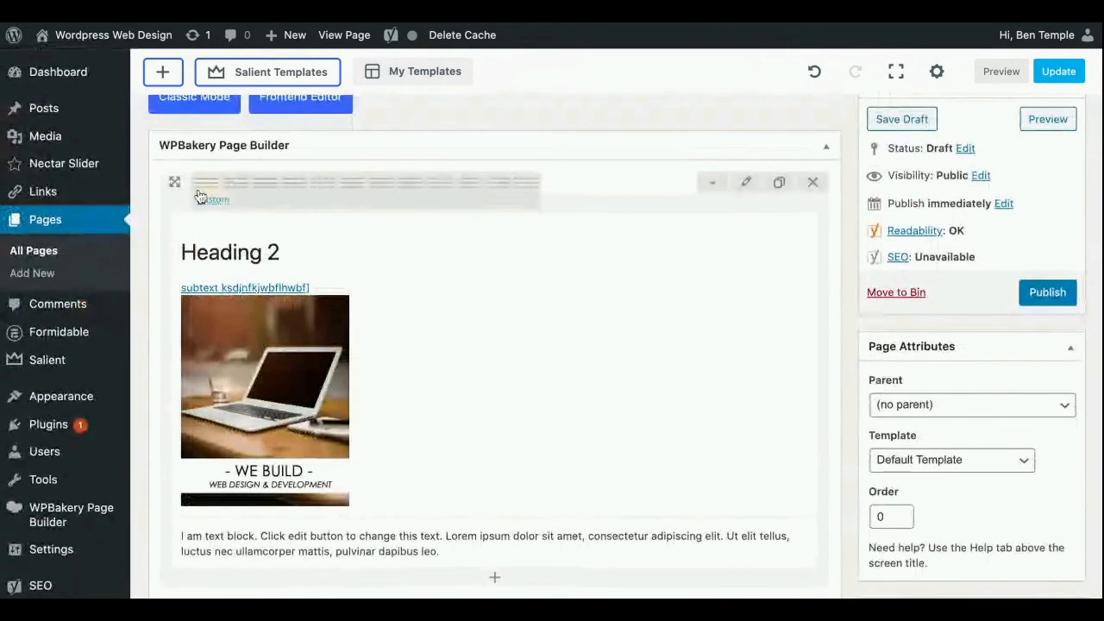
pyautogui.click(233, 188)
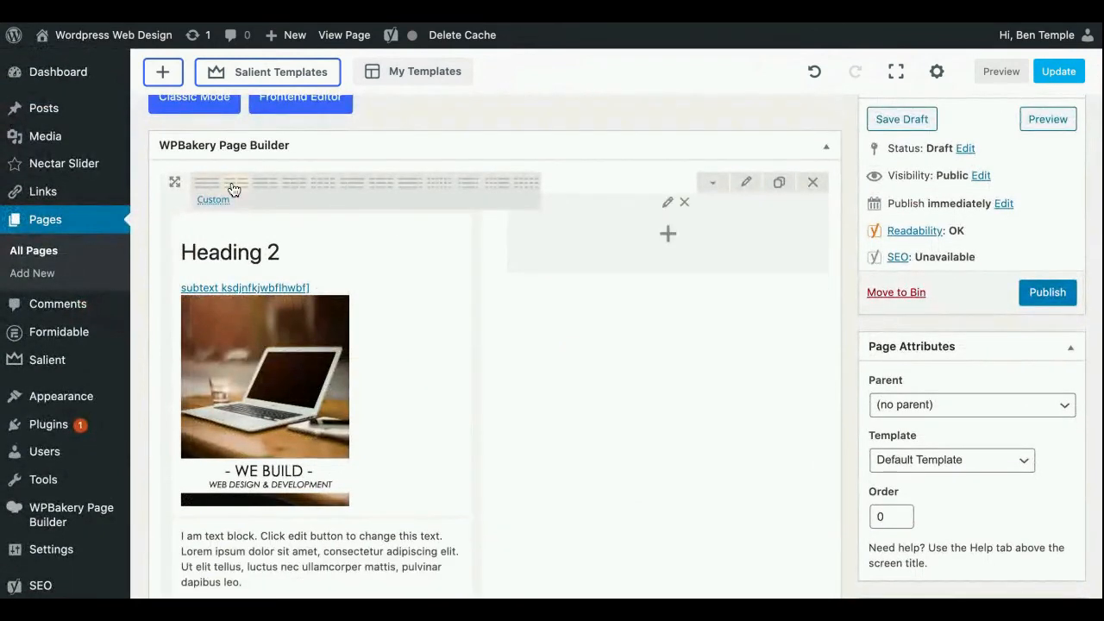
pyautogui.scroll(-1, 689, 352)
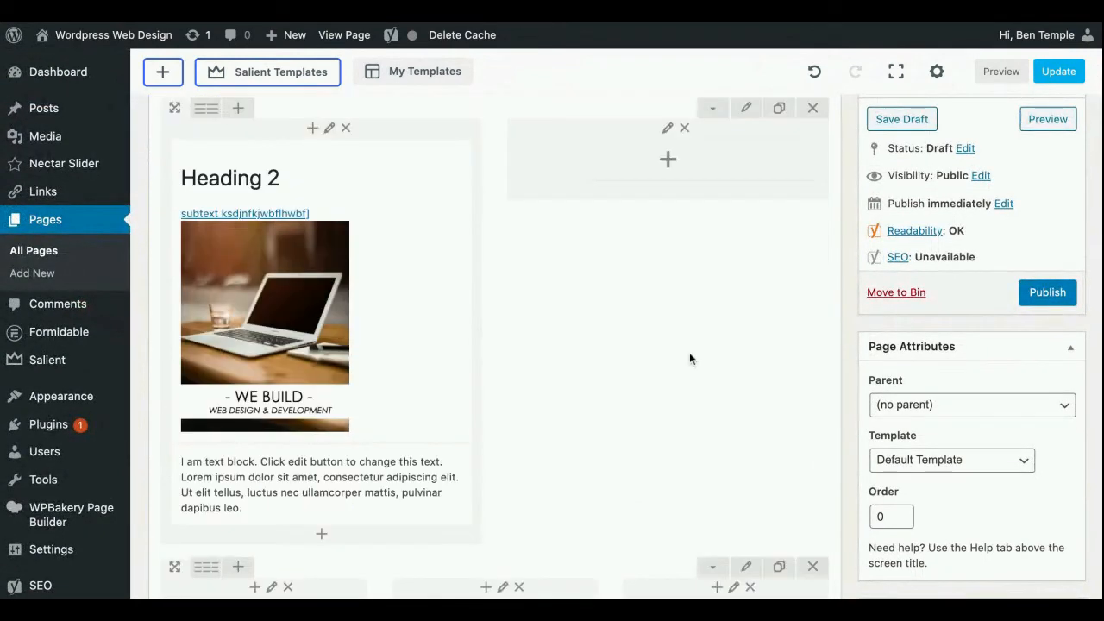
pyautogui.scroll(-3, 689, 359)
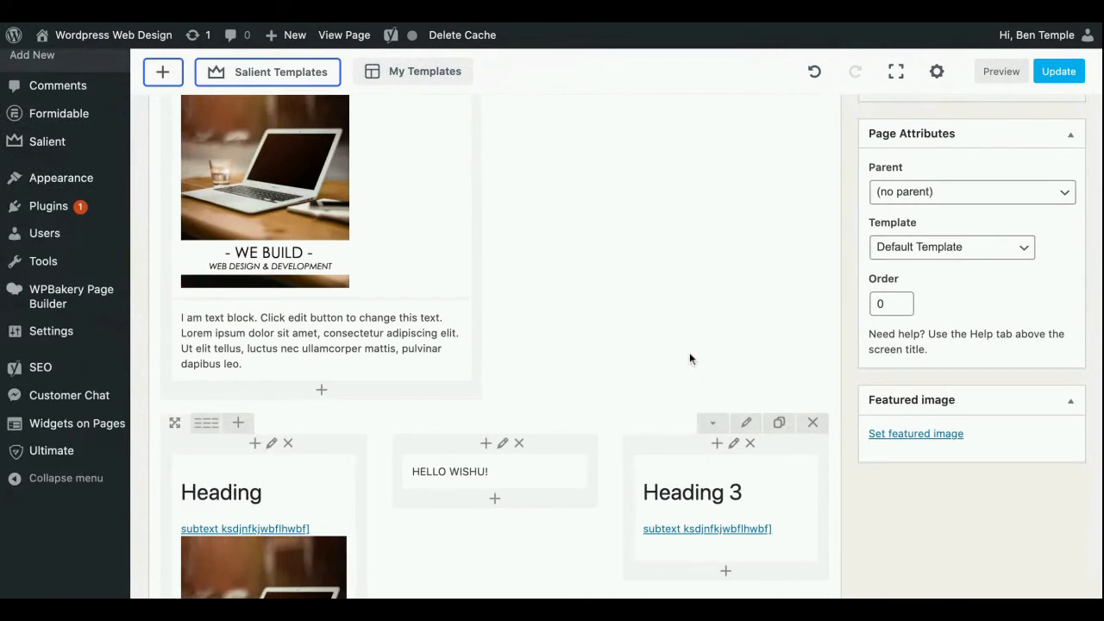
# Examine the saved page templates and the option for saving the current layout as a template, and close the template library
pyautogui.scroll(3, 689, 359)
pyautogui.scroll(2, 638, 259)
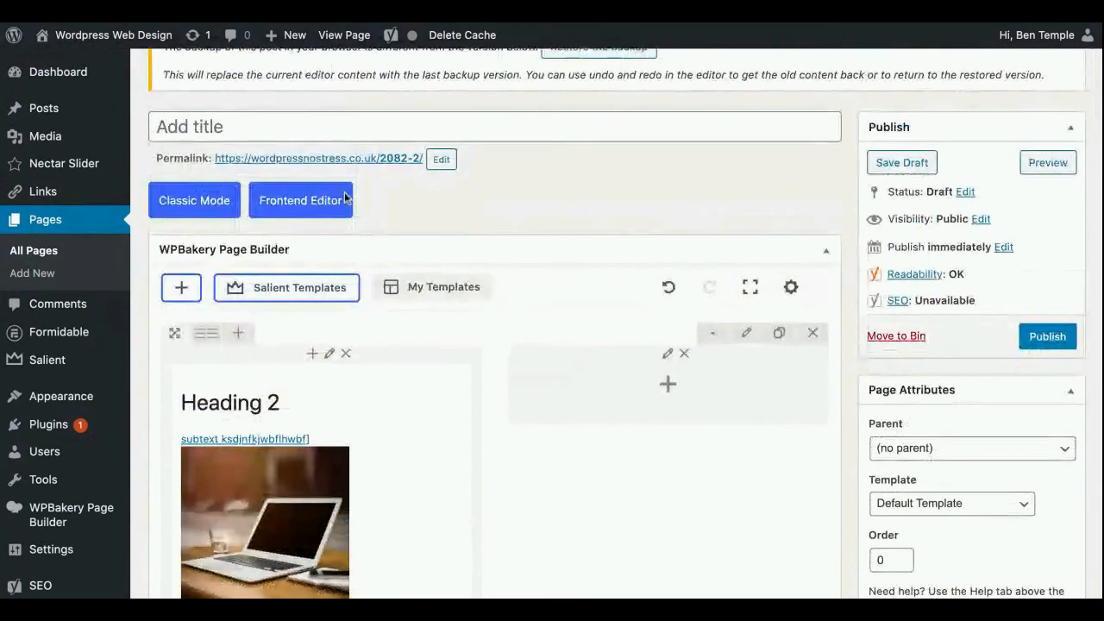
pyautogui.click(439, 293)
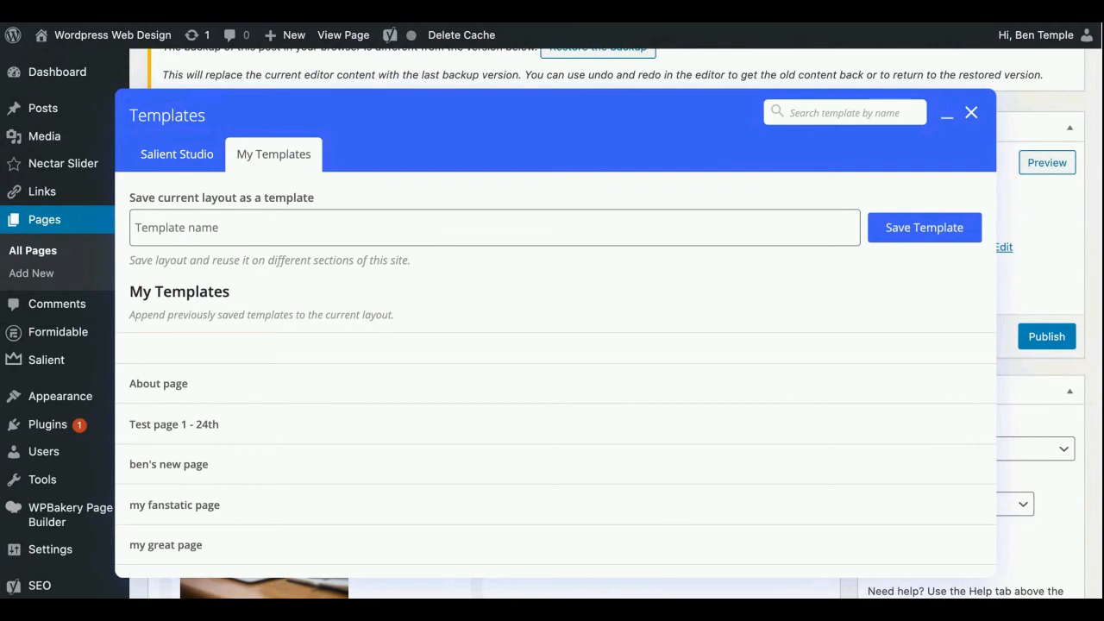
pyautogui.click(972, 116)
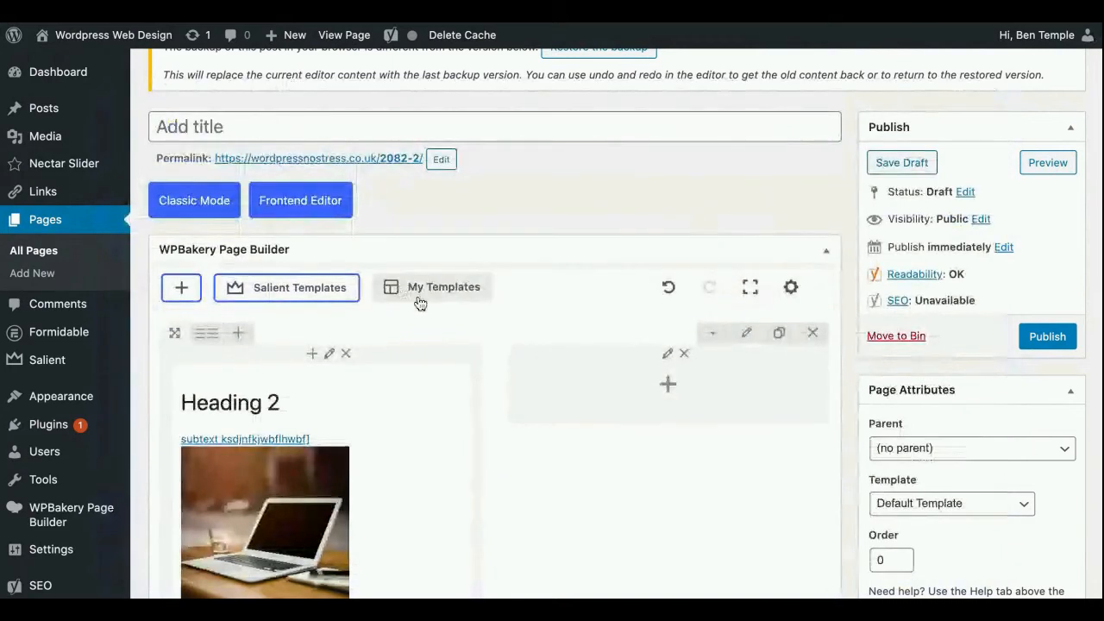
pyautogui.click(450, 294)
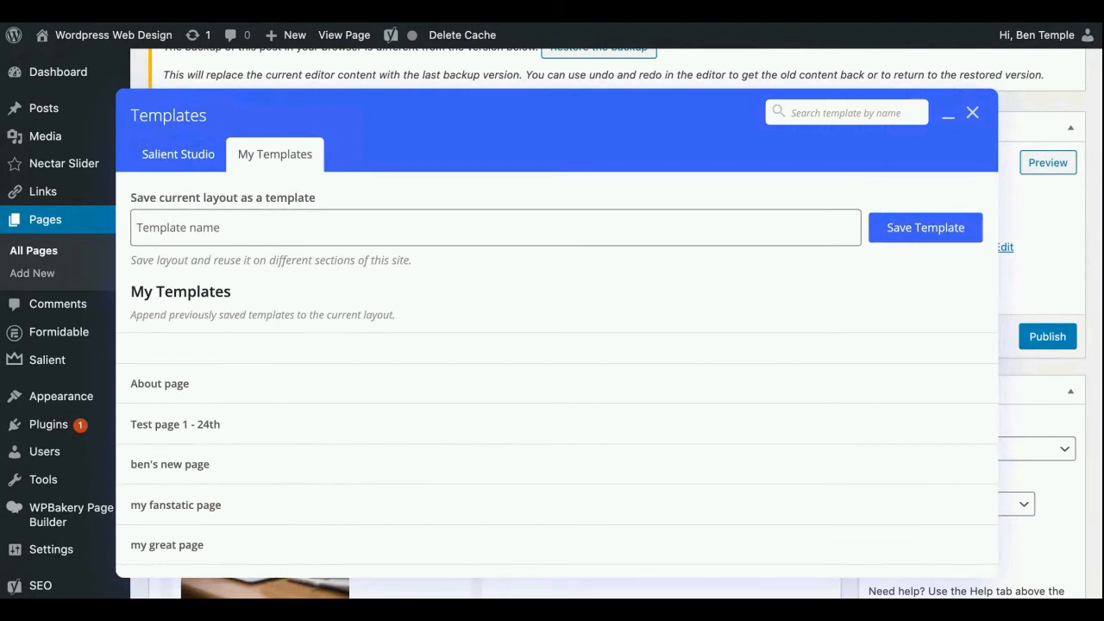
pyautogui.moveTo(207, 388)
pyautogui.click(972, 114)
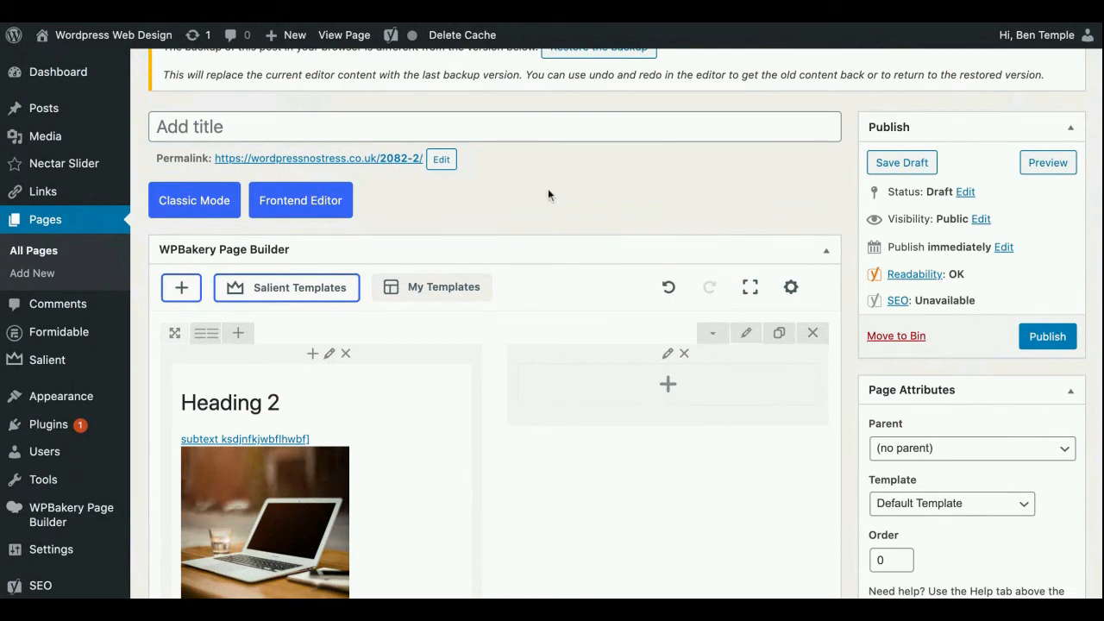
# Review the general settings of the two-column row, from its type and background down to the row ID, and save them
pyautogui.scroll(-1, 547, 195)
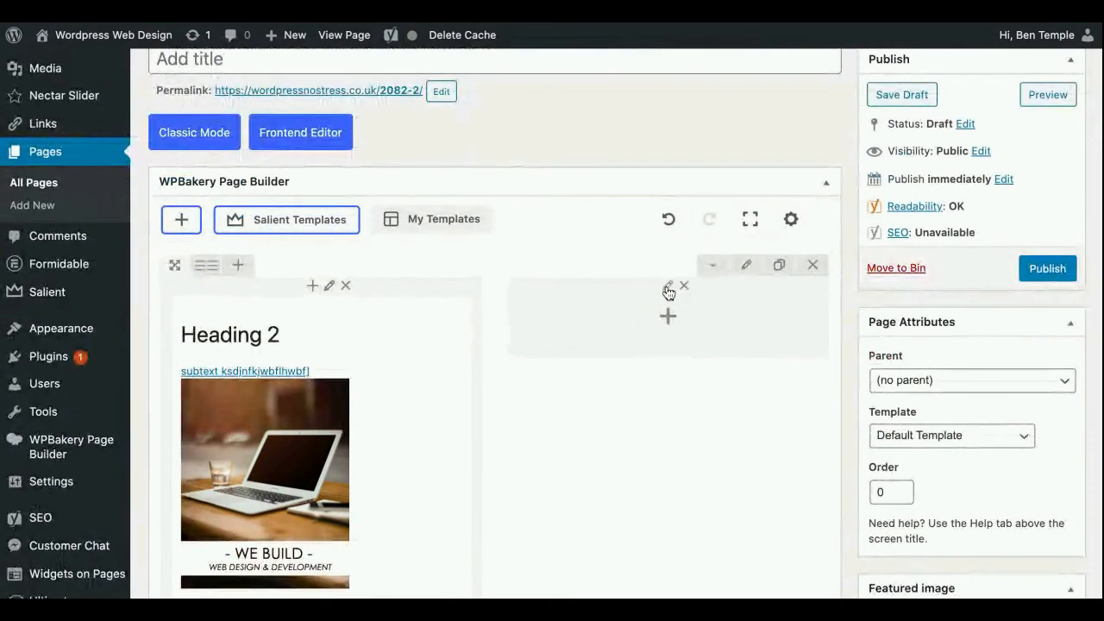
pyautogui.click(749, 268)
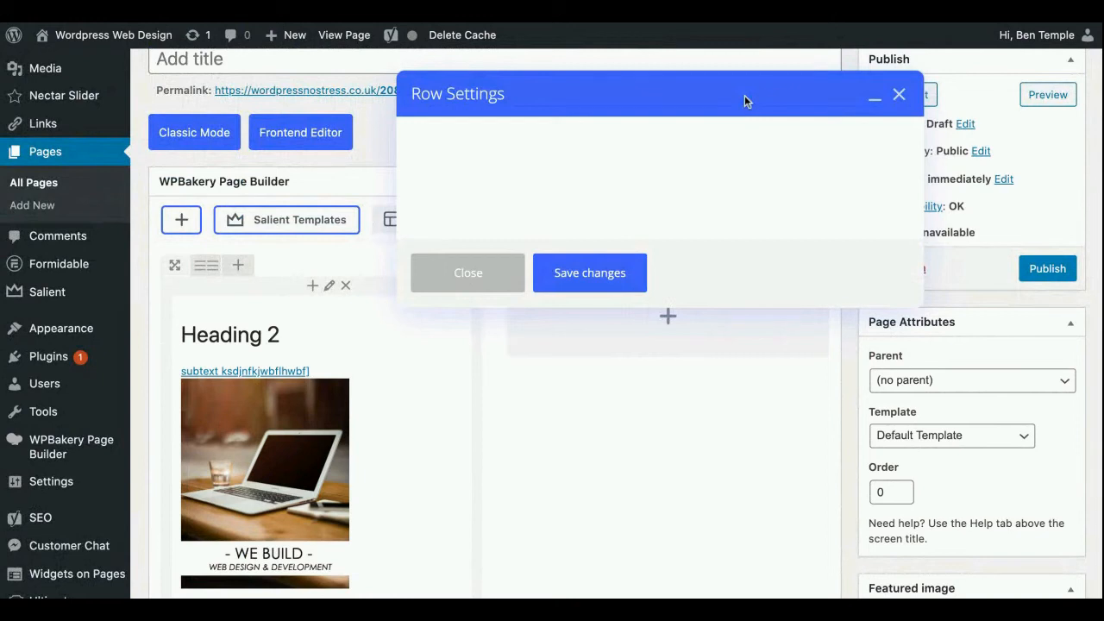
pyautogui.moveTo(744, 95); pyautogui.dragTo(636, 78)
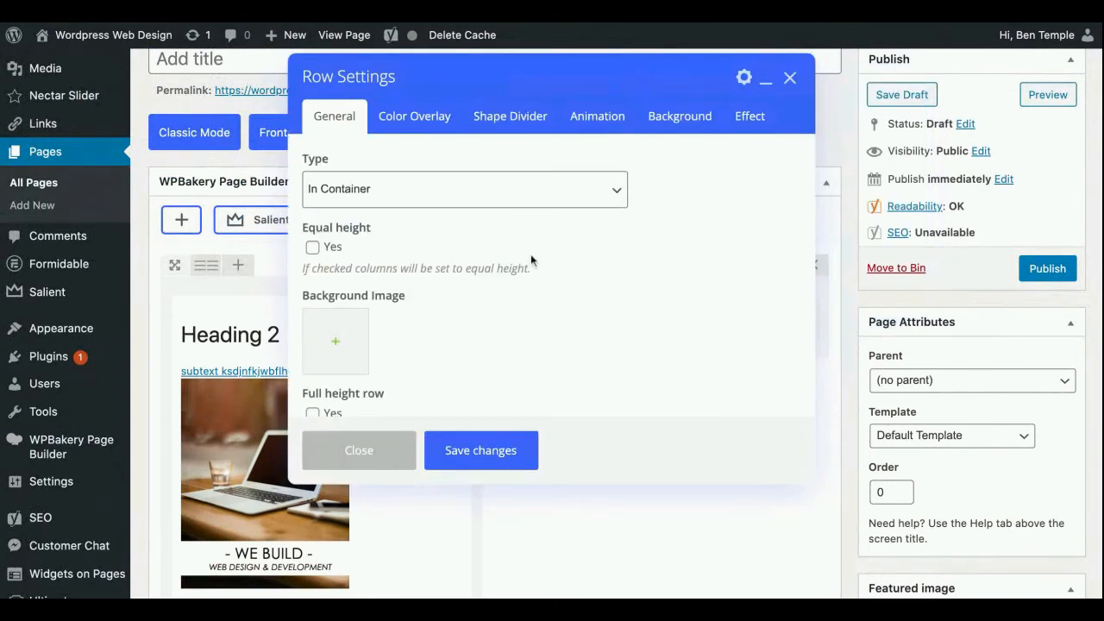
pyautogui.scroll(-1, 531, 256)
pyautogui.scroll(-2, 530, 254)
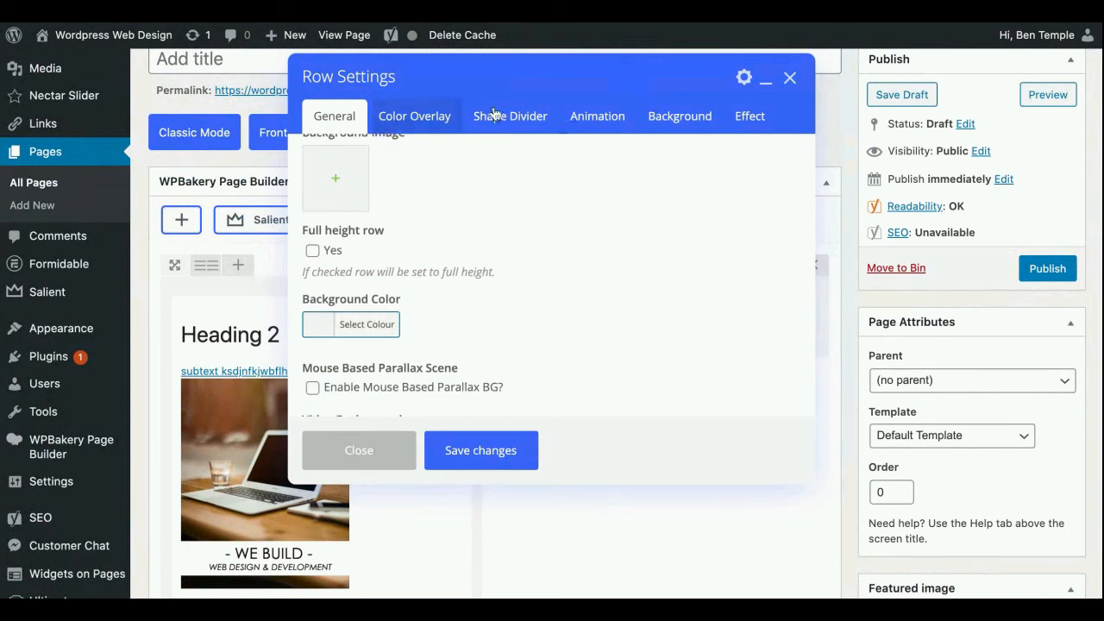
pyautogui.scroll(-6, 531, 234)
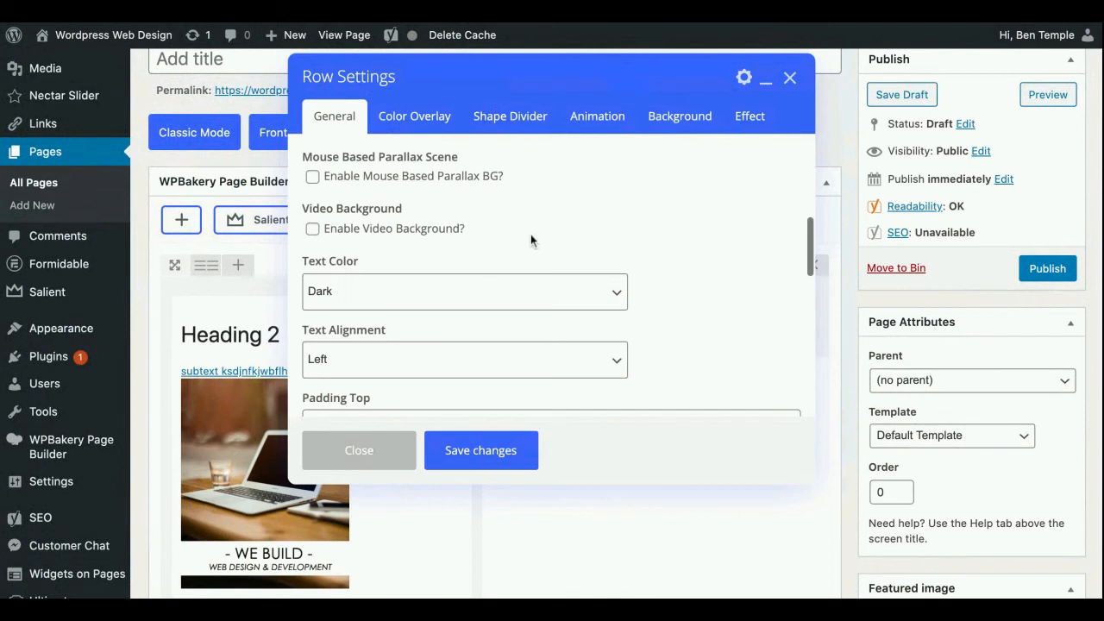
pyautogui.scroll(-8, 530, 235)
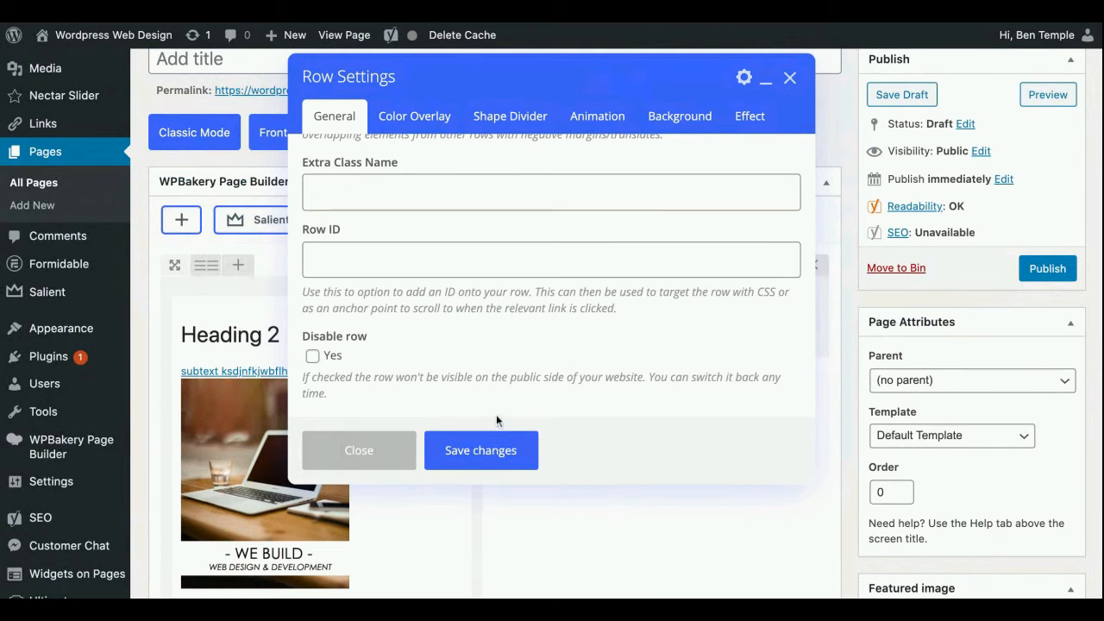
pyautogui.click(483, 450)
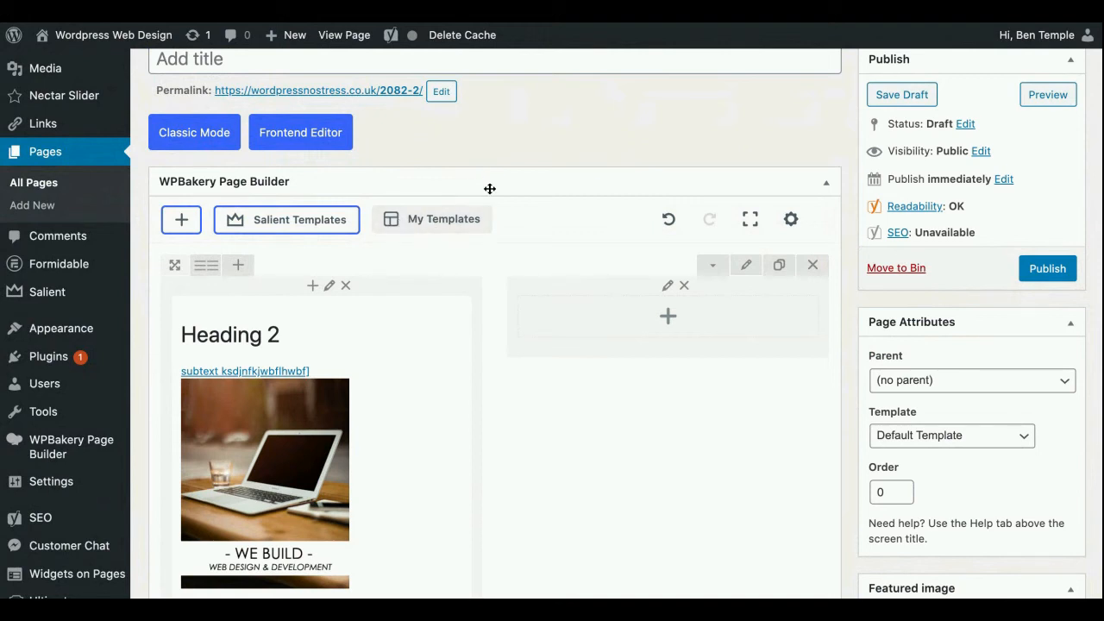
# Browse the full Salient Studio template collection for ready-made page sections, and close the library without inserting any
pyautogui.click(311, 221)
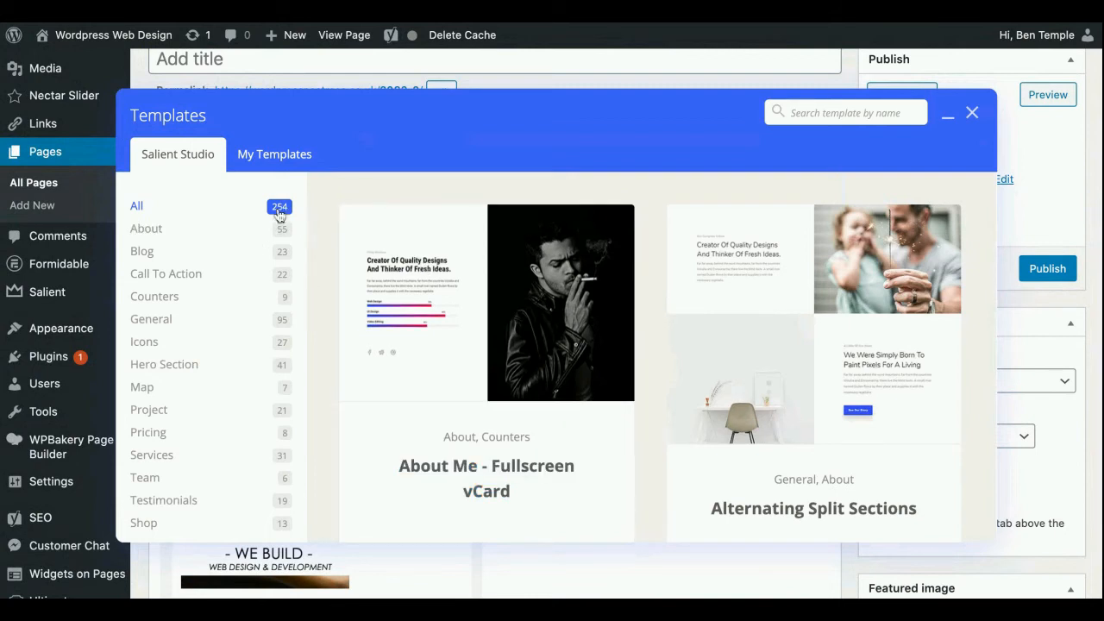
pyautogui.scroll(-3, 420, 271)
pyautogui.scroll(-6, 420, 265)
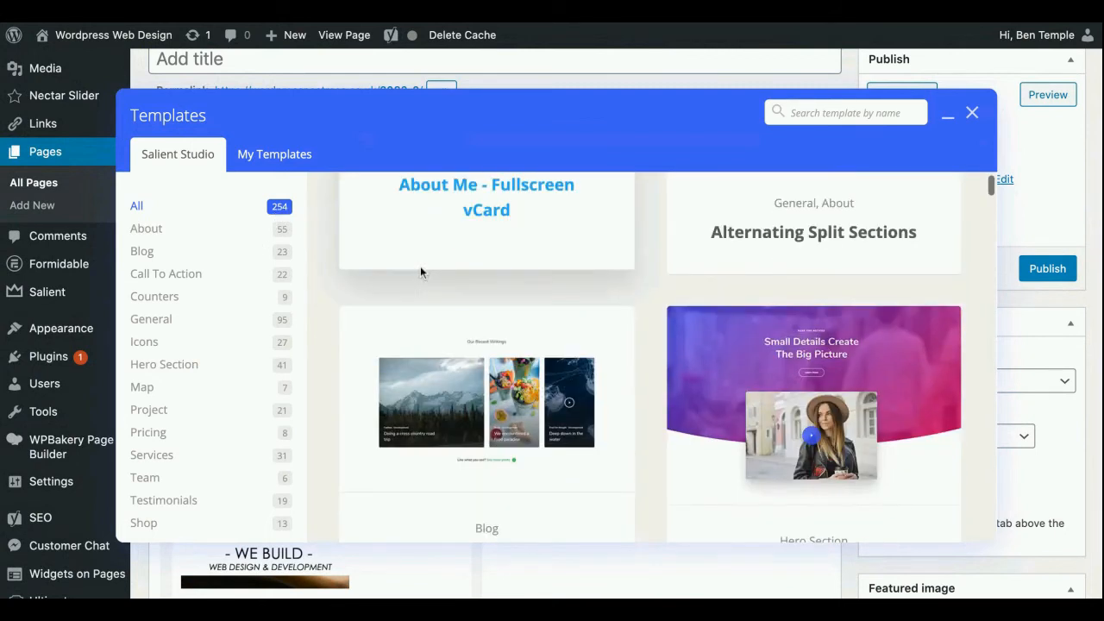
pyautogui.scroll(-8, 650, 361)
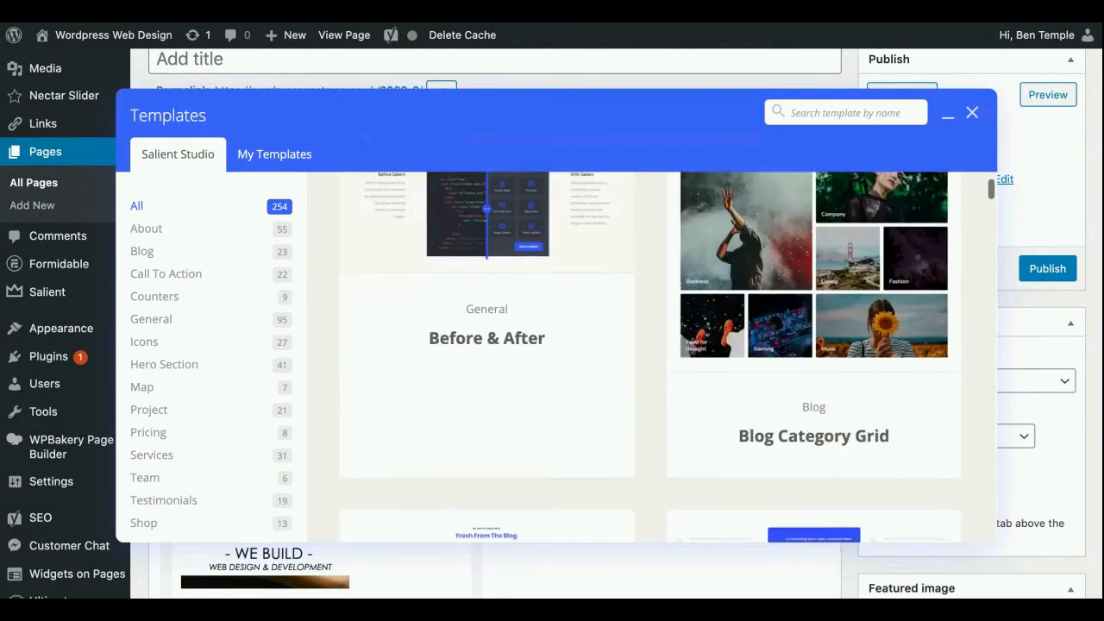
pyautogui.scroll(-4, 486, 345)
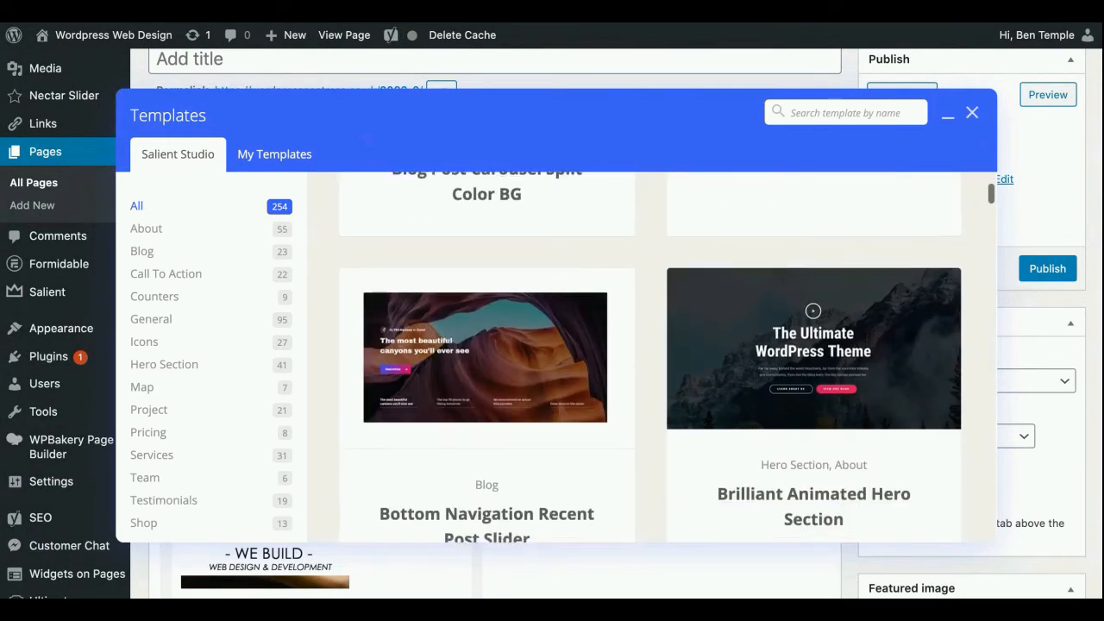
pyautogui.scroll(-1, 487, 259)
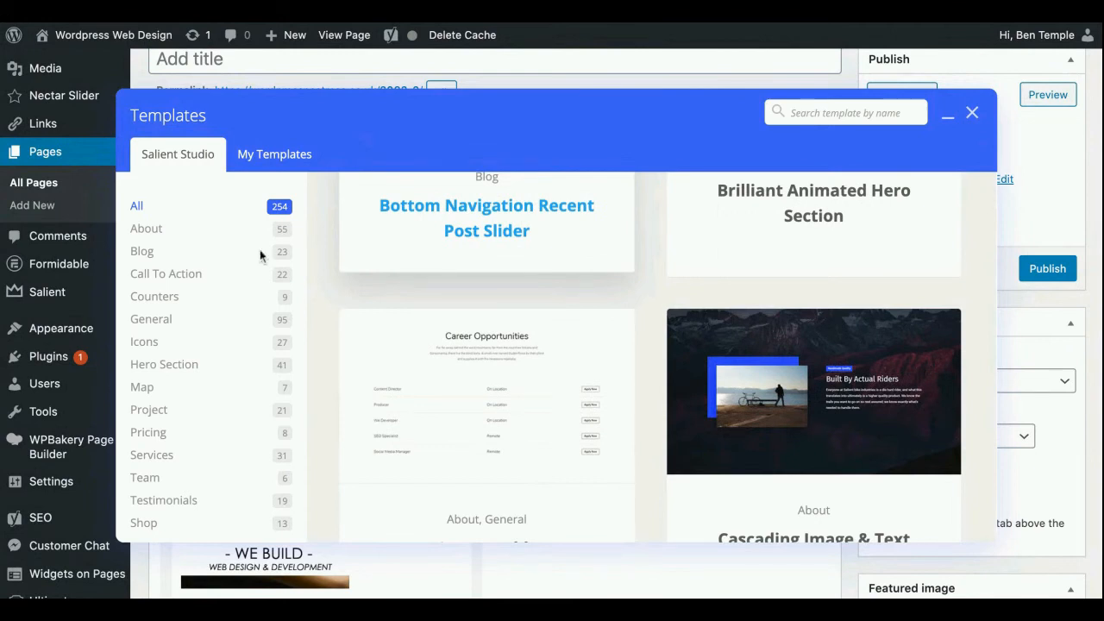
pyautogui.scroll(-3, 483, 328)
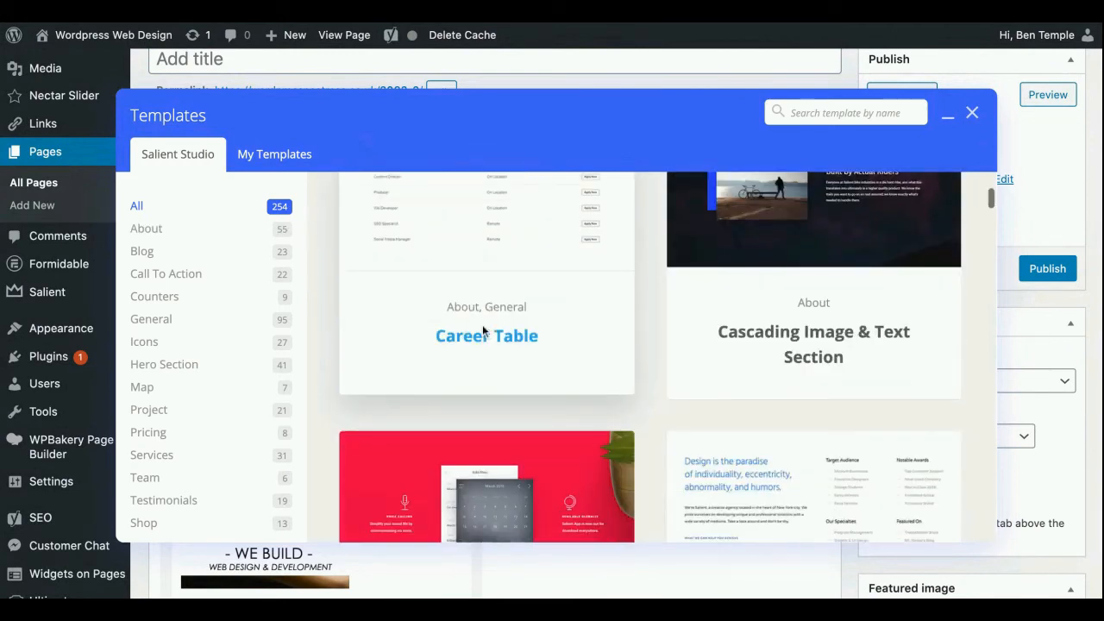
pyautogui.scroll(-3, 482, 324)
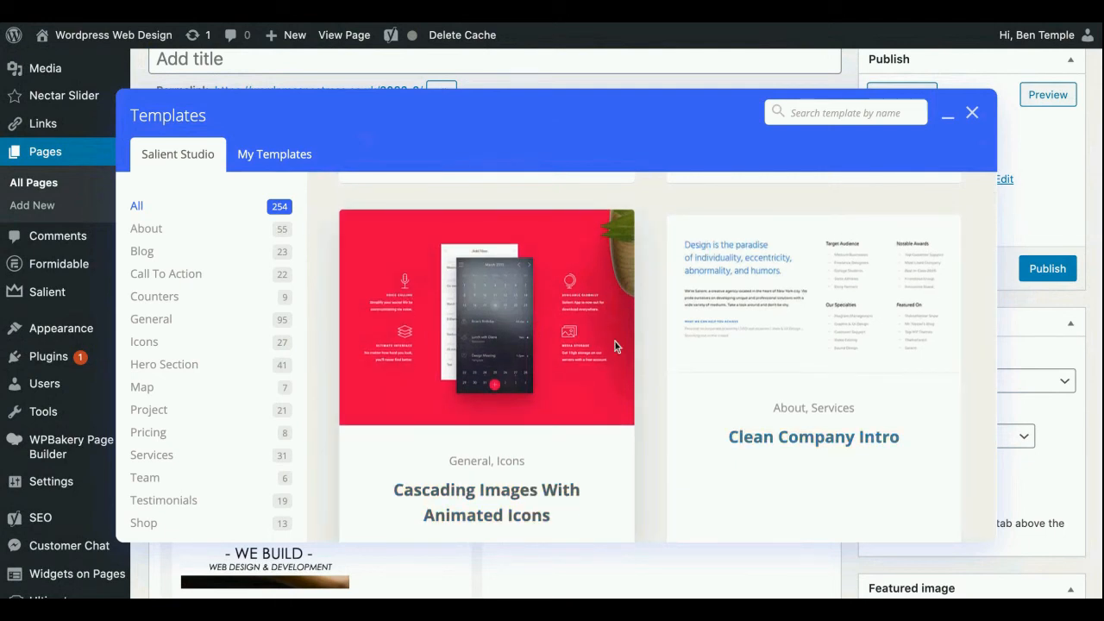
pyautogui.scroll(-8, 615, 341)
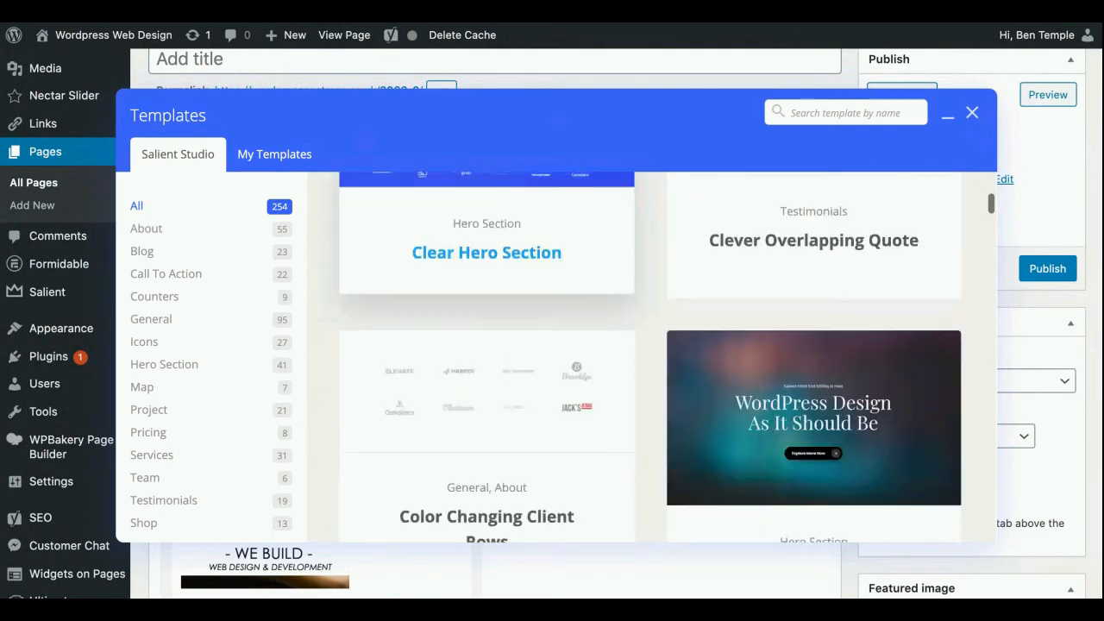
pyautogui.scroll(-2, 614, 340)
pyautogui.scroll(-2, 614, 339)
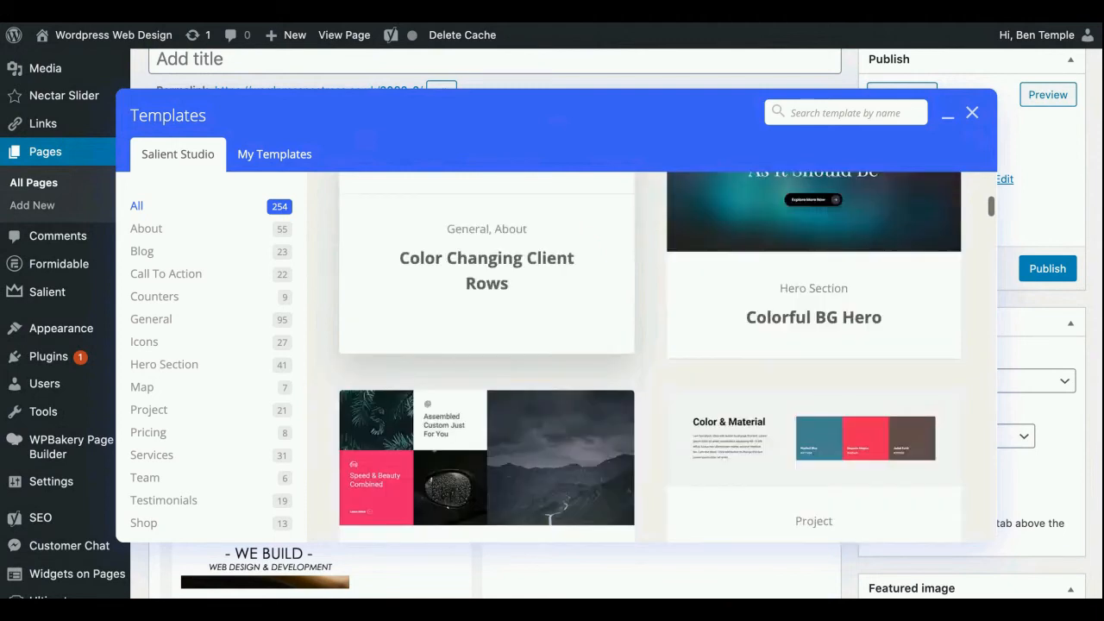
pyautogui.scroll(-5, 614, 340)
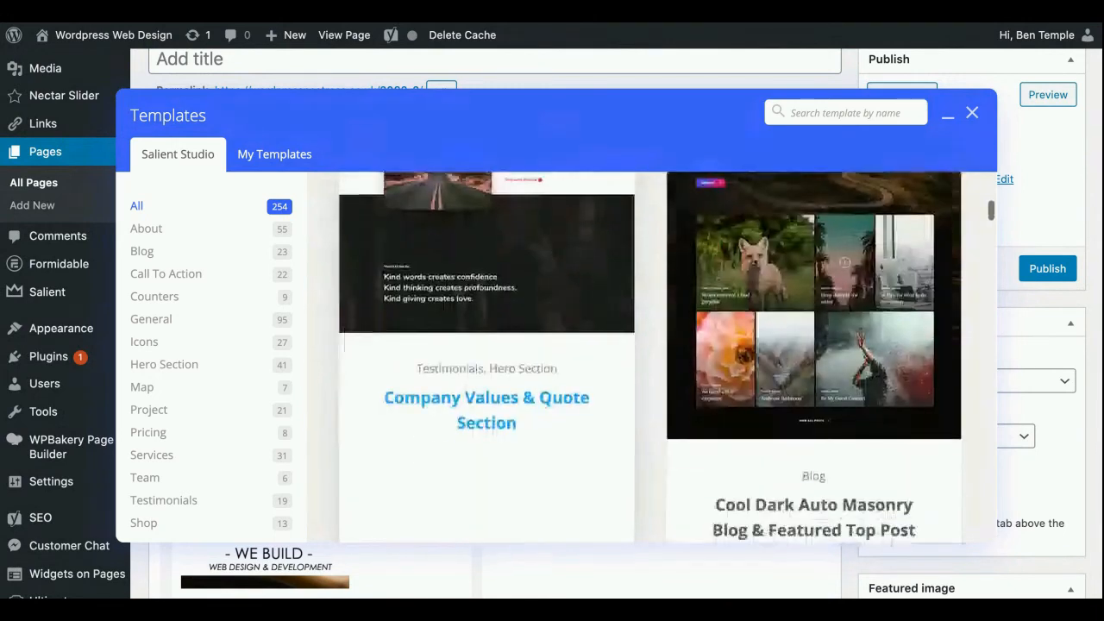
pyautogui.scroll(-3, 614, 340)
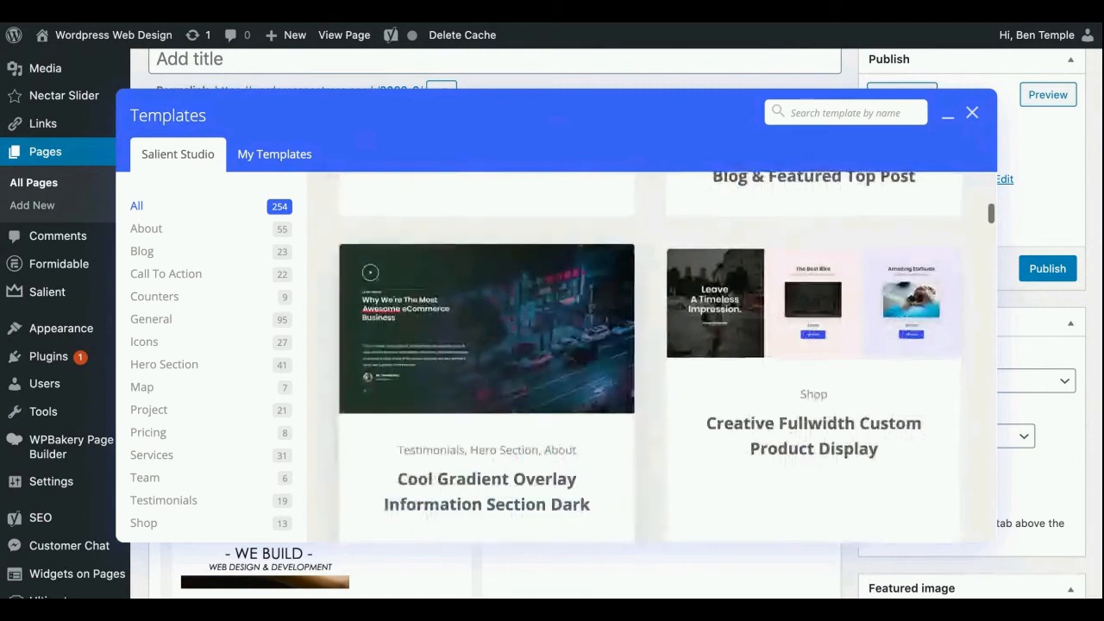
pyautogui.scroll(-2, 614, 340)
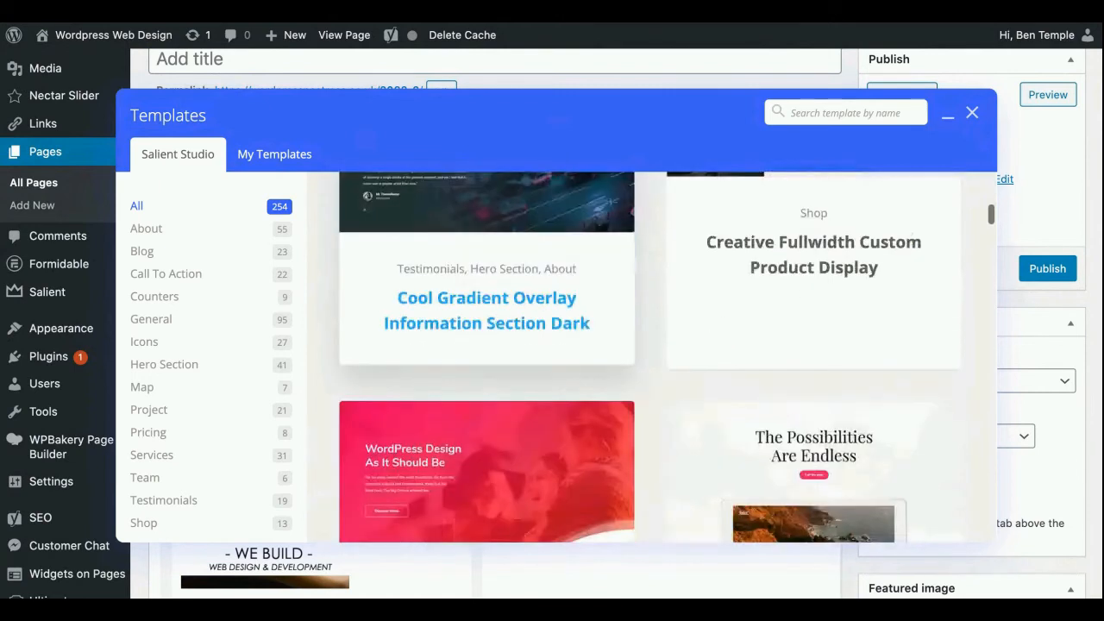
pyautogui.scroll(-2, 656, 357)
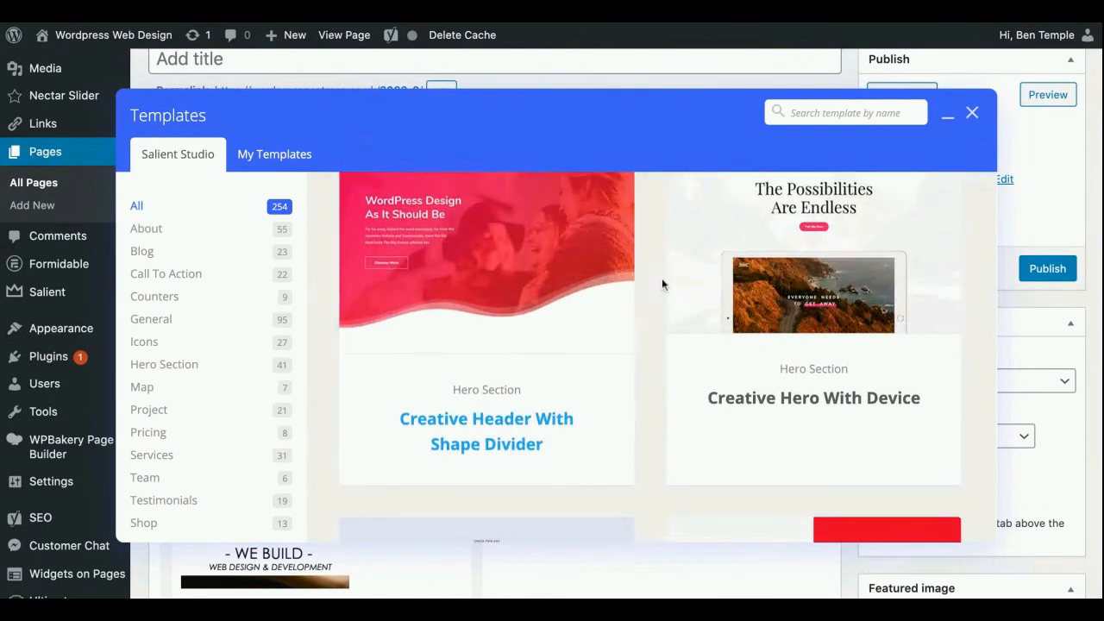
pyautogui.scroll(-1, 665, 276)
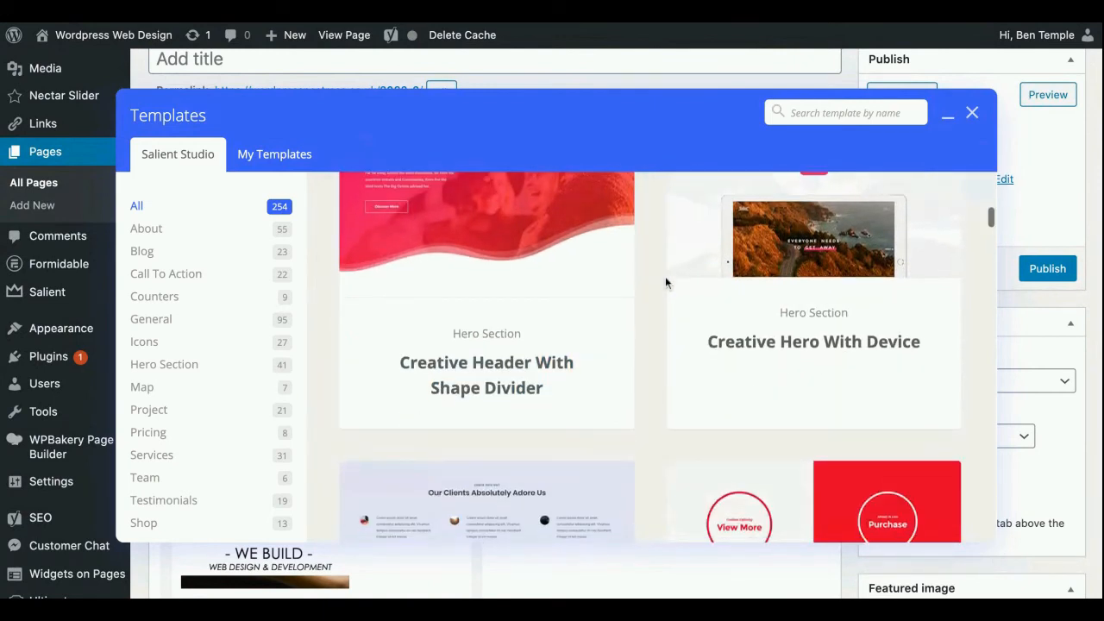
pyautogui.scroll(-2, 665, 276)
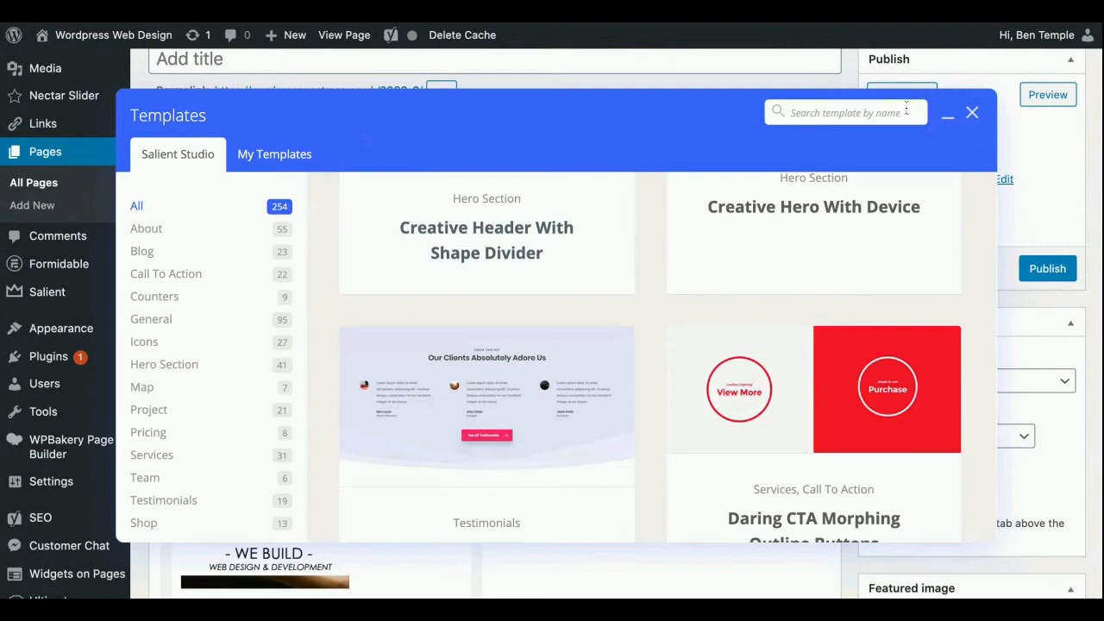
pyautogui.click(971, 114)
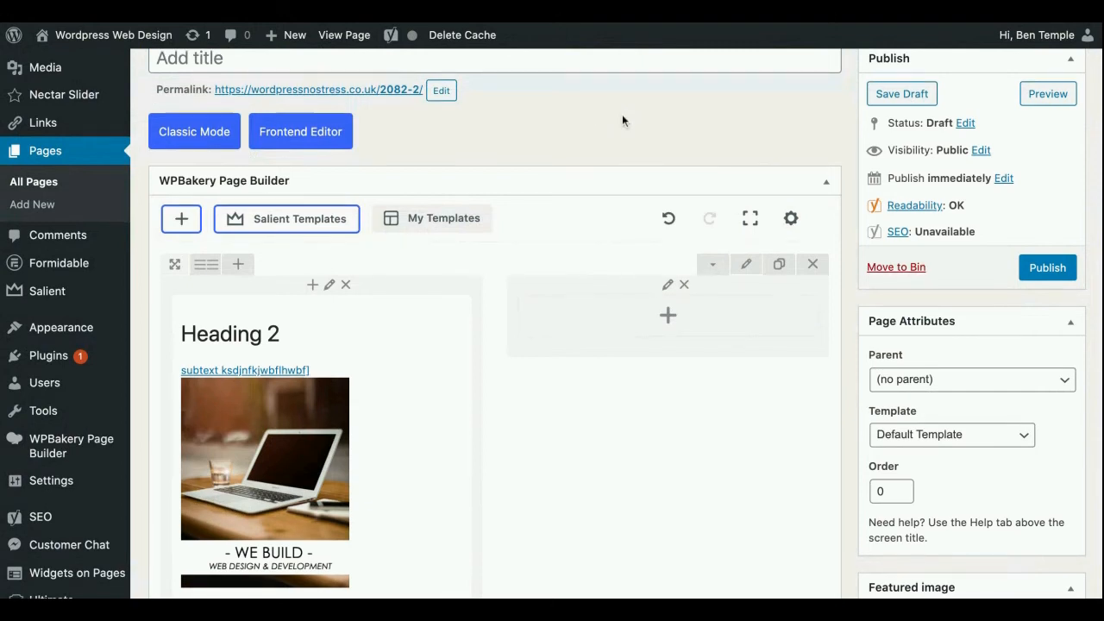
pyautogui.scroll(-1, 622, 114)
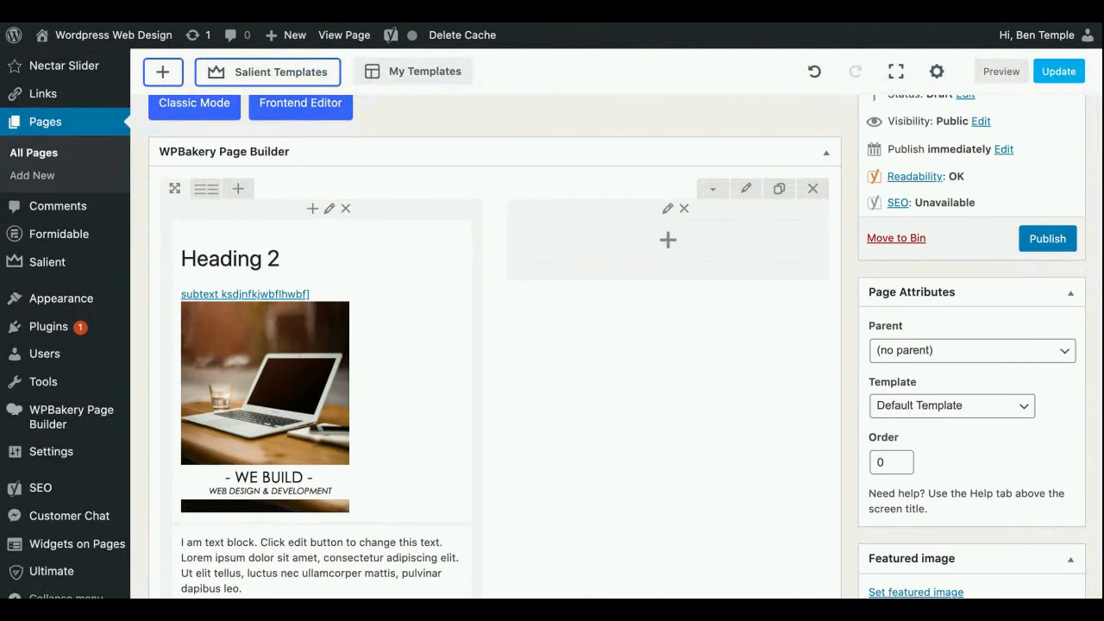
pyautogui.scroll(5, 562, 187)
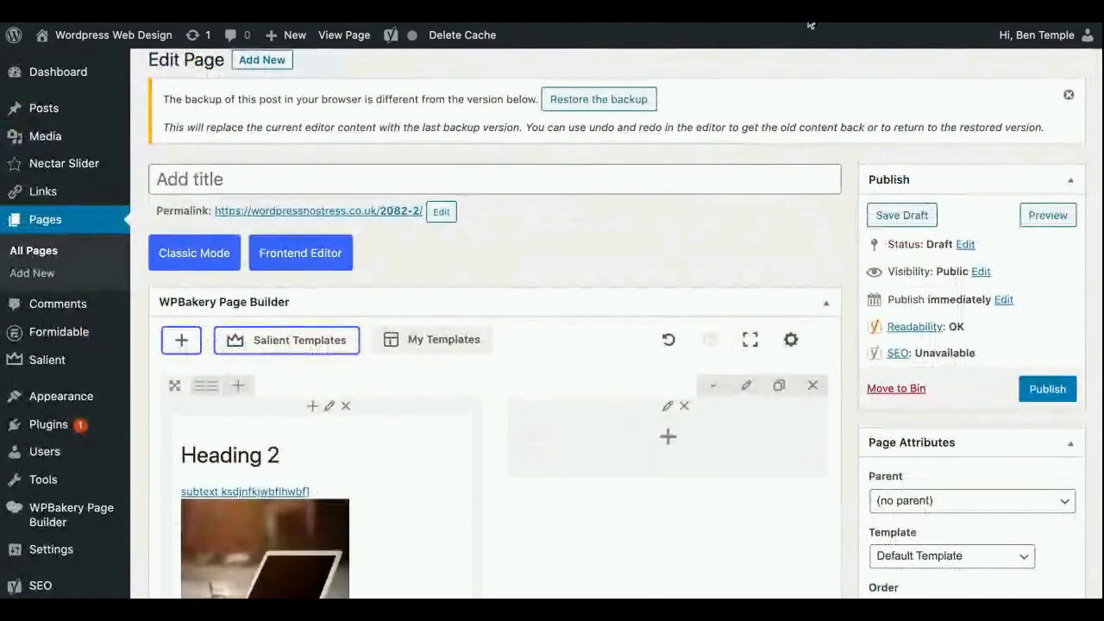